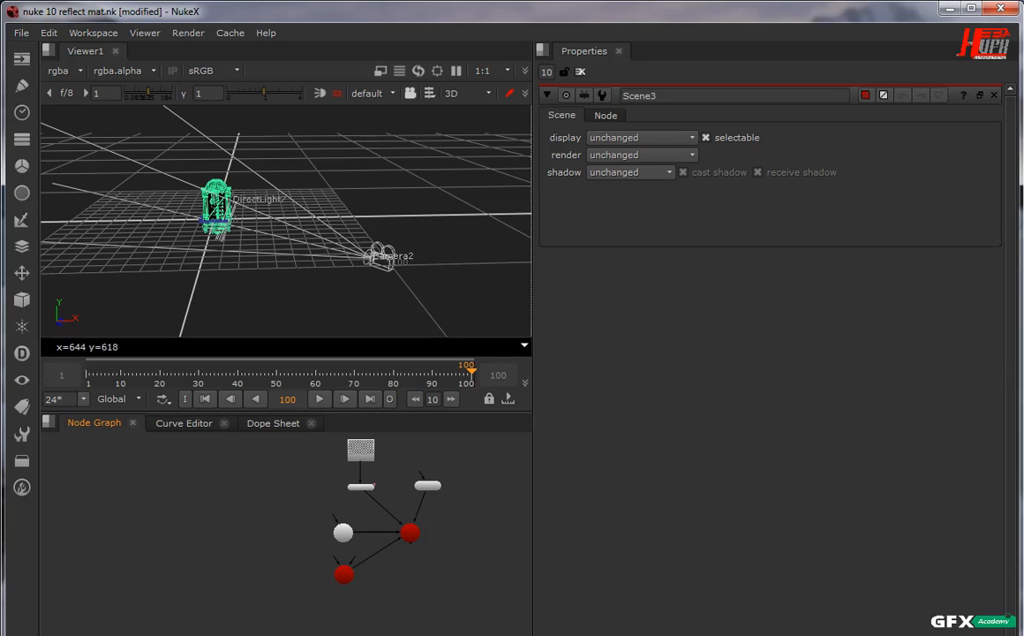
click(279, 527)
click(24, 302)
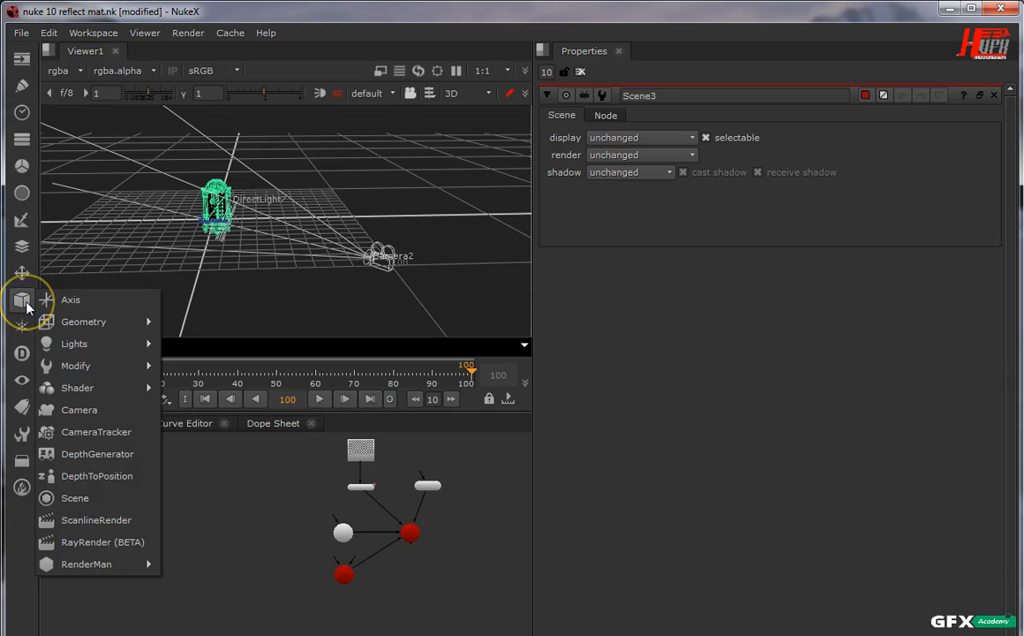
mouse_move(78, 570)
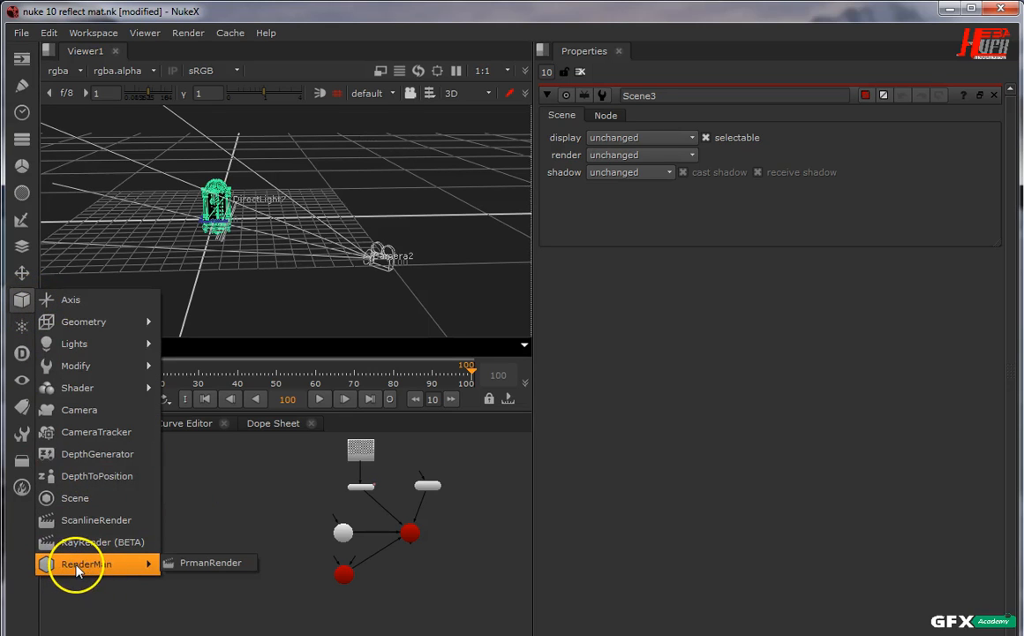
click(216, 500)
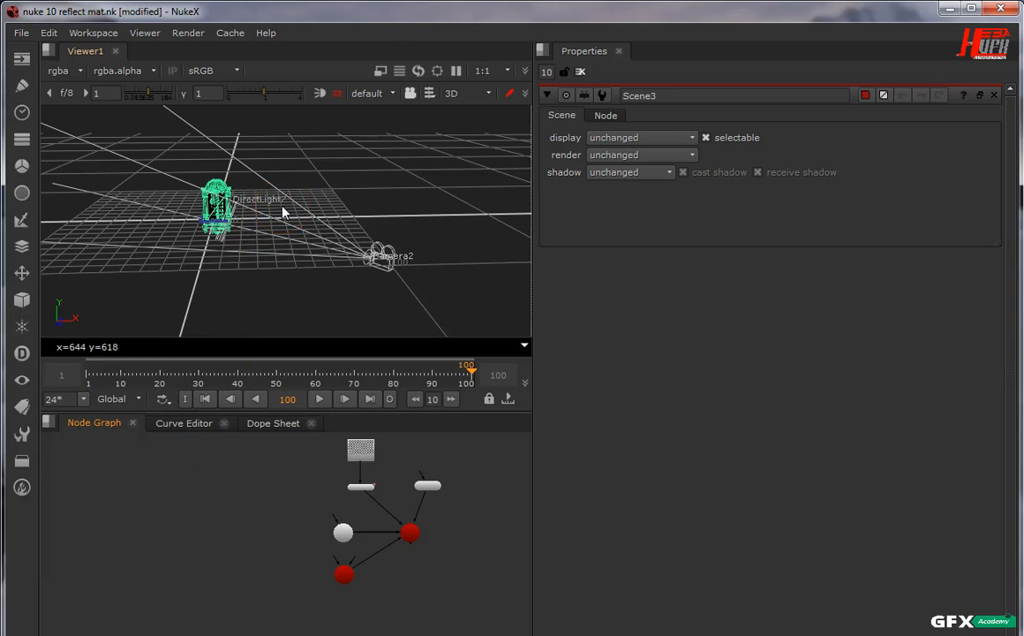
Examine the arched niche model and the checkered sphere in the 3D view from a closer angle.
drag(283, 216, 318, 301)
ctrl+drag(419, 305, 299, 224)
scroll(299, 222, up, 10)
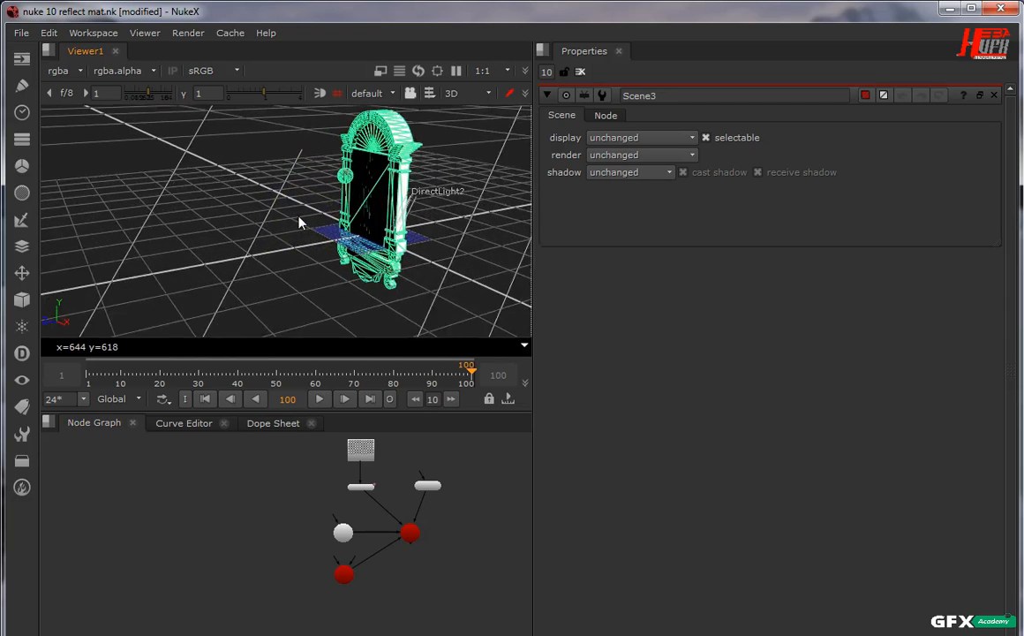
click(241, 226)
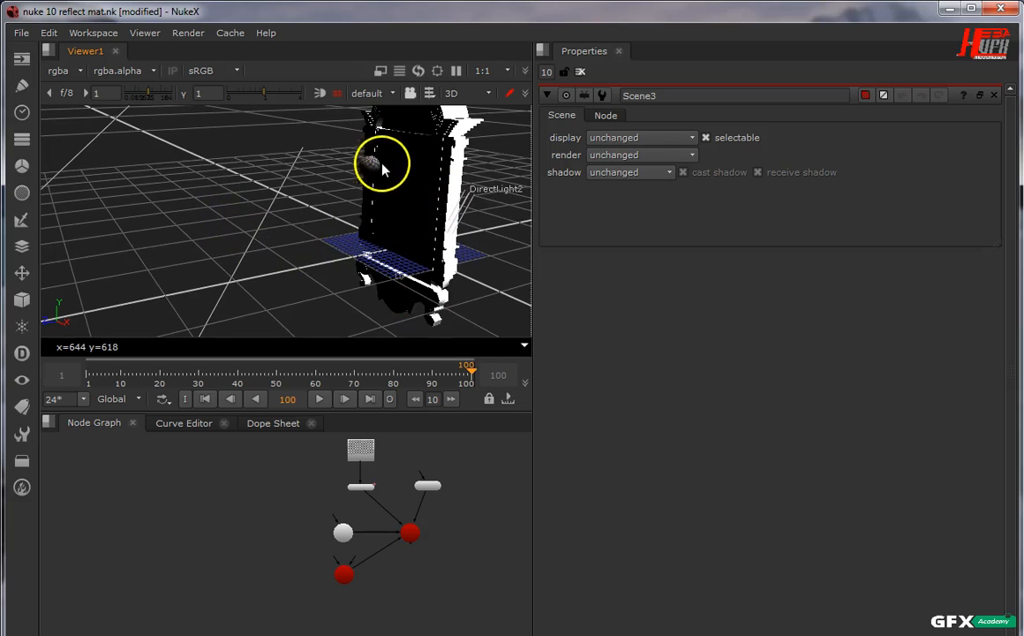
scroll(367, 170, up, 4)
ctrl+drag(369, 176, 217, 310)
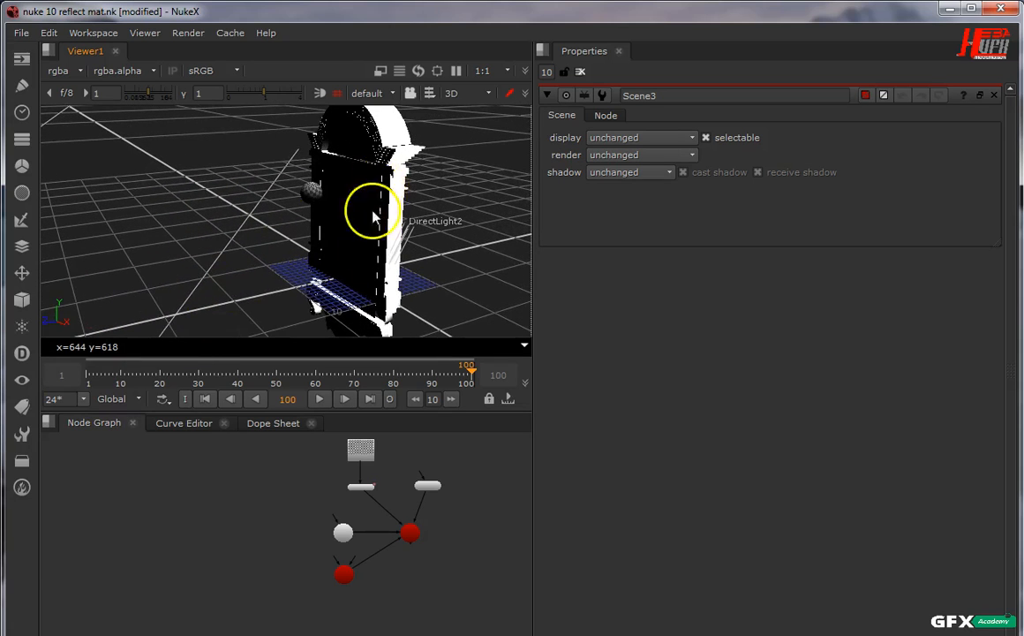
Scrub the timeline back to frame 29 and watch the sphere's animation play in the enlarged 3D viewer.
drag(465, 370, 196, 349)
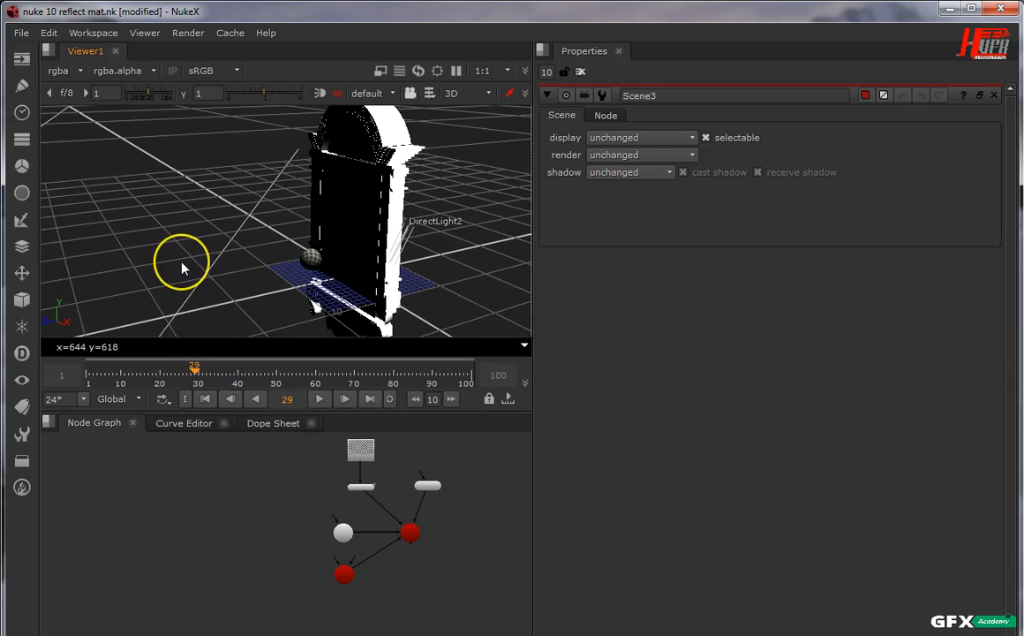
key(space)
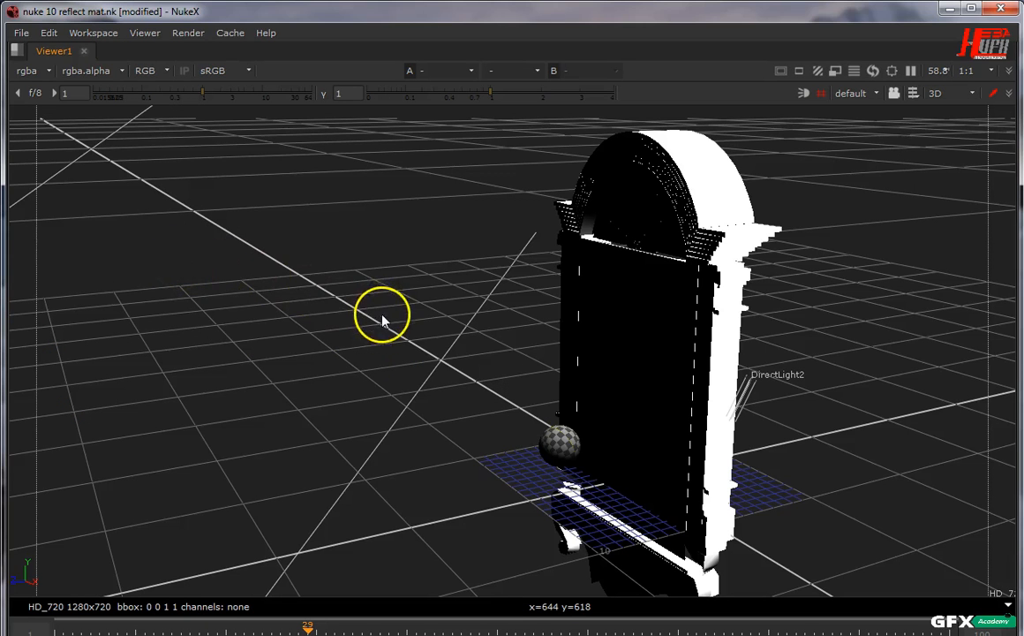
ctrl+drag(402, 341, 288, 181)
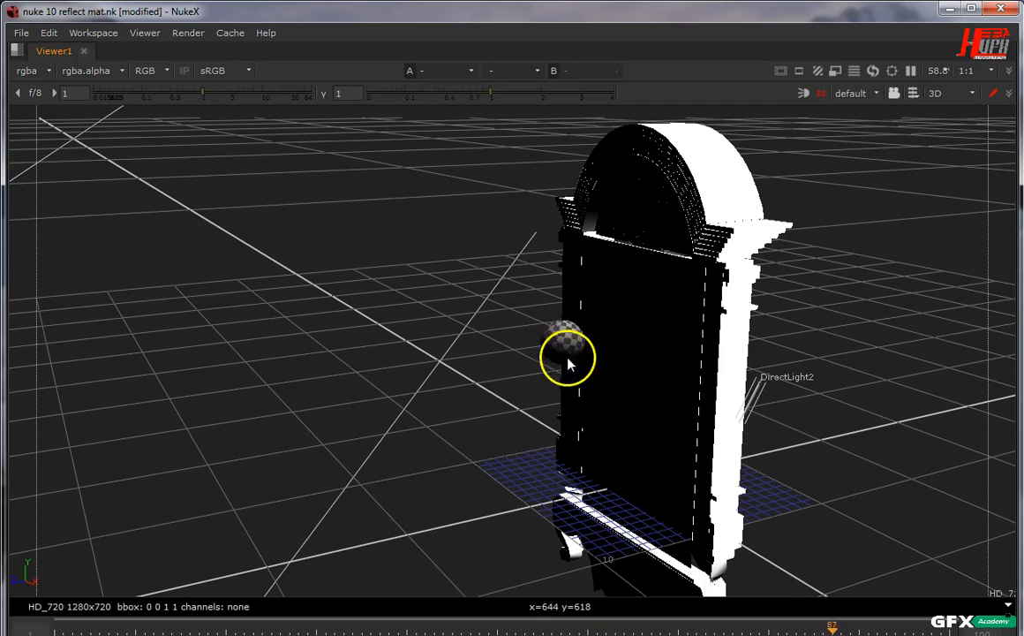
click(654, 321)
click(485, 349)
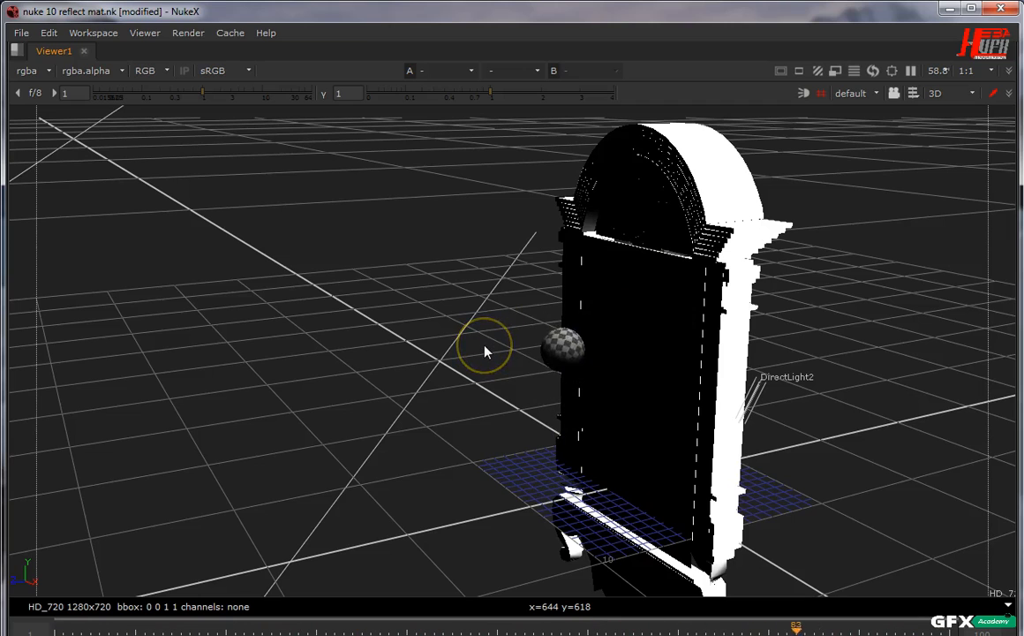
key(space)
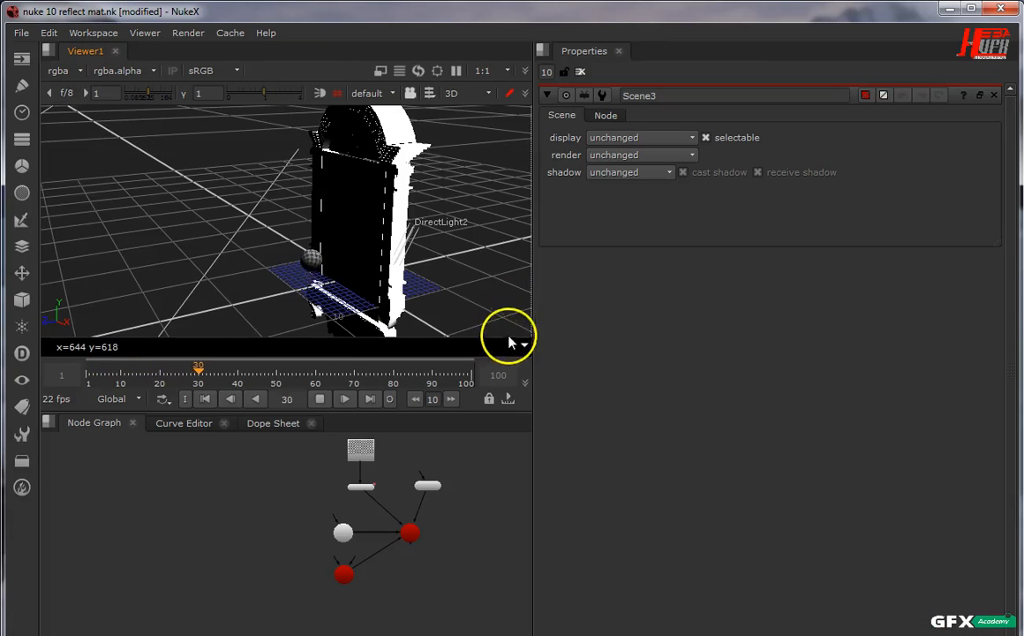
Examine the Sphere2, ReadGeo2, DirectLight2, Scene3 and Camera2 nodes and how they connect in the node graph.
scroll(389, 535, up, 3)
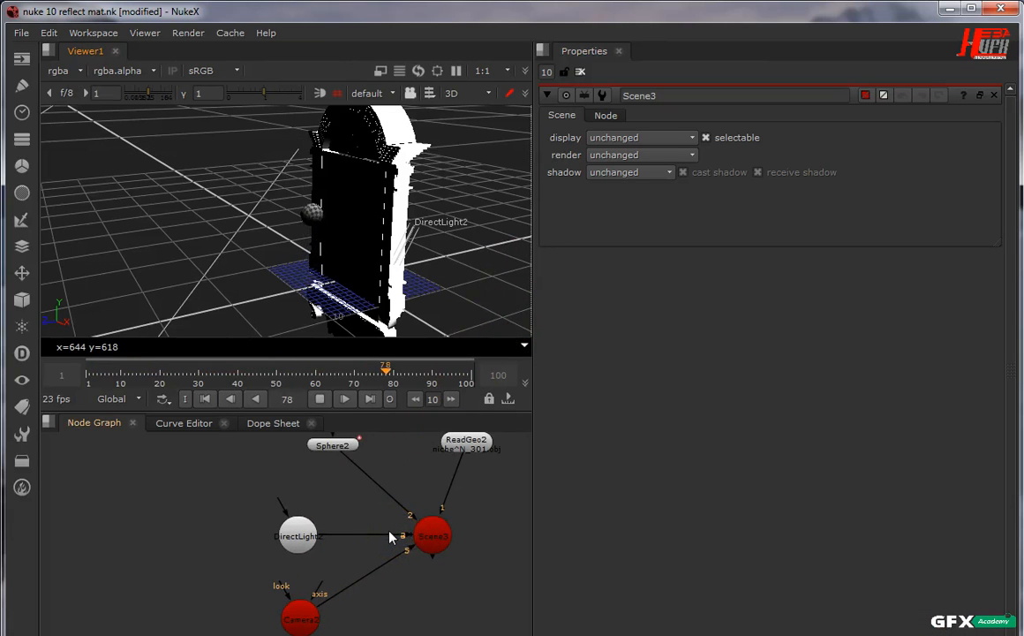
middle_drag(385, 535, 304, 613)
click(240, 530)
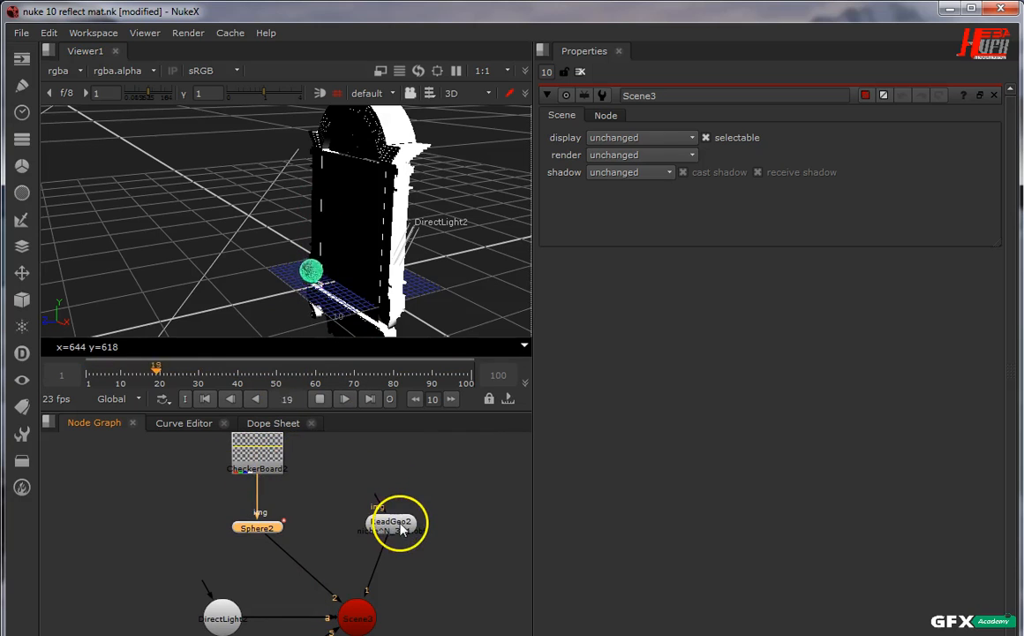
click(397, 524)
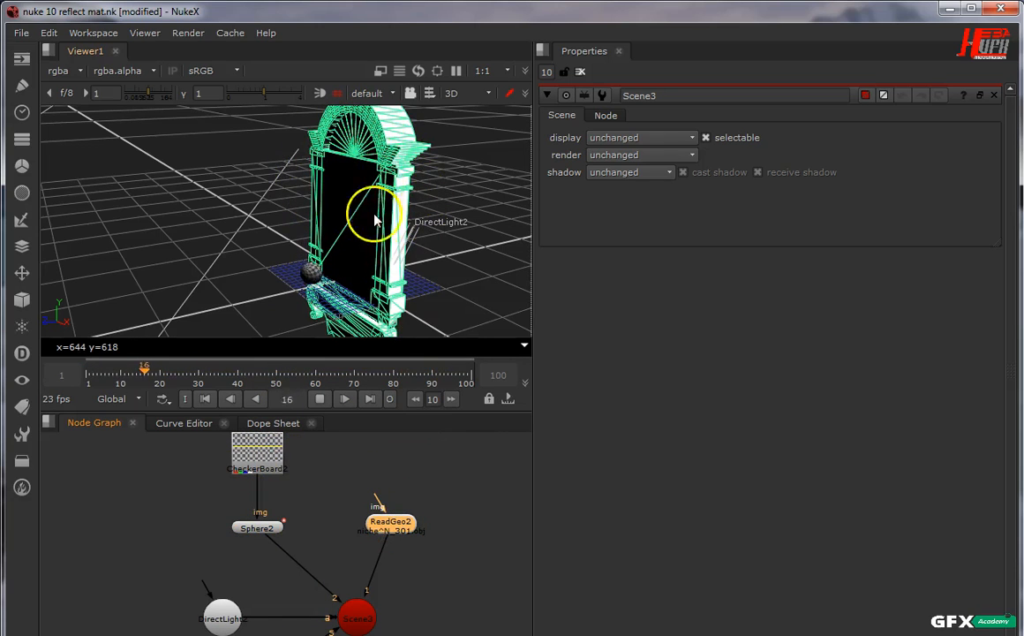
middle_drag(361, 540, 355, 469)
click(224, 542)
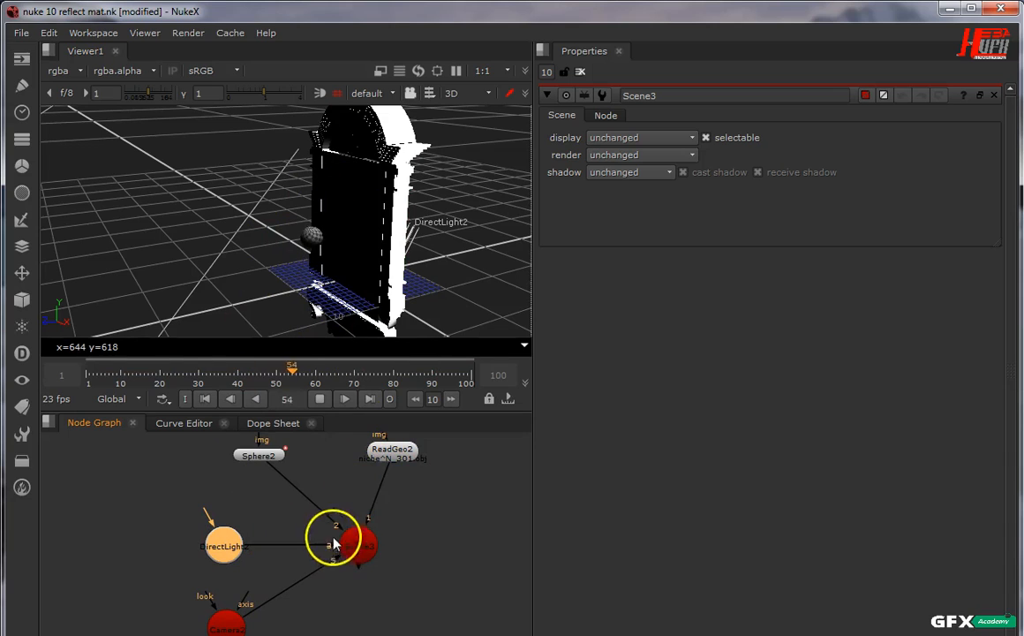
middle_drag(359, 549, 361, 516)
click(359, 512)
click(225, 590)
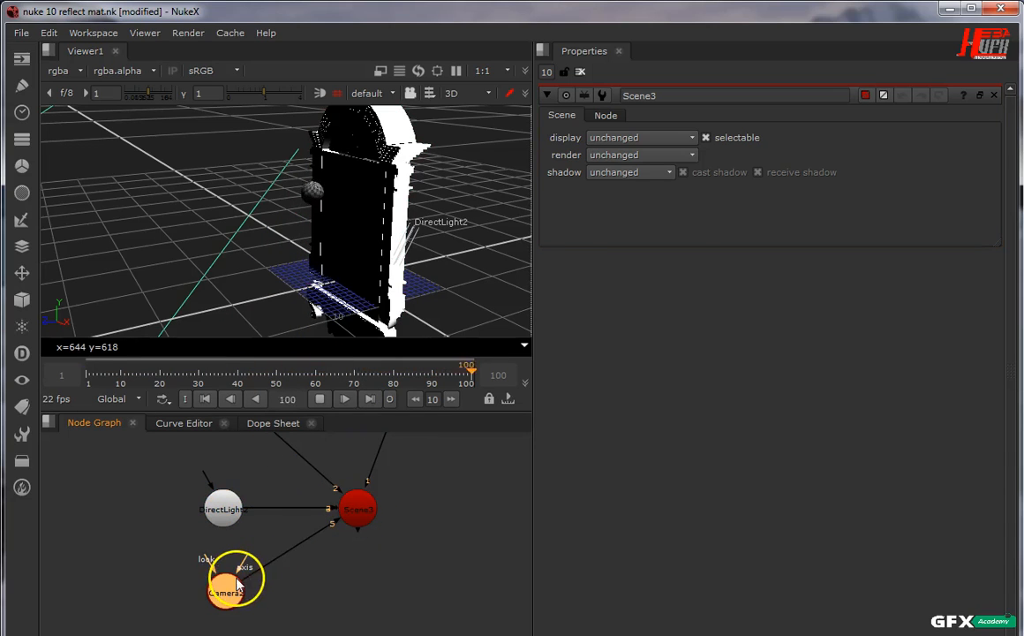
View the scene through Camera2, return to the default view and stop the playback.
click(365, 92)
click(374, 139)
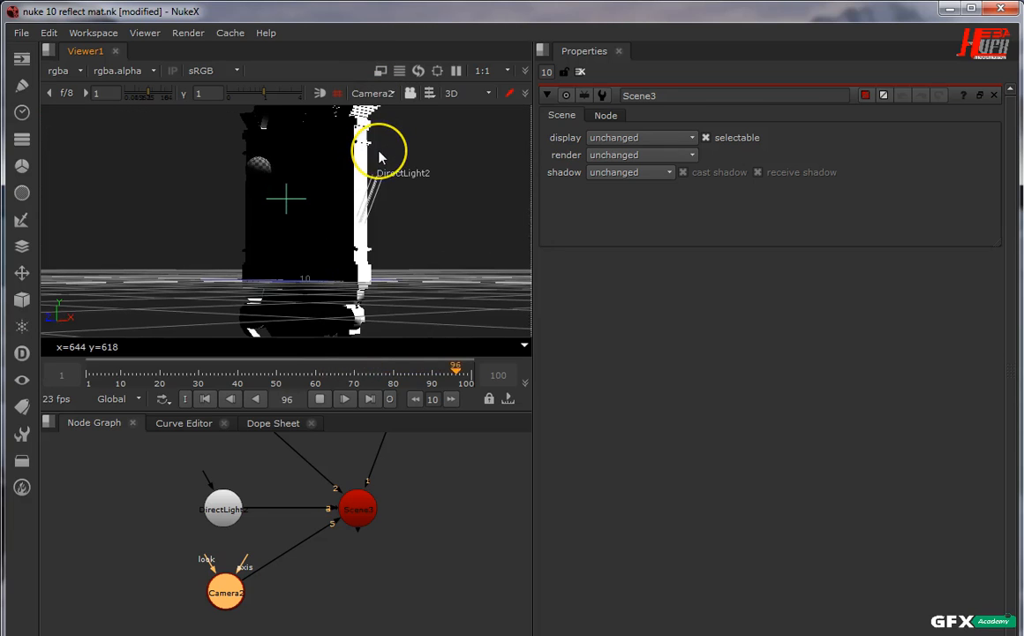
click(374, 93)
click(352, 104)
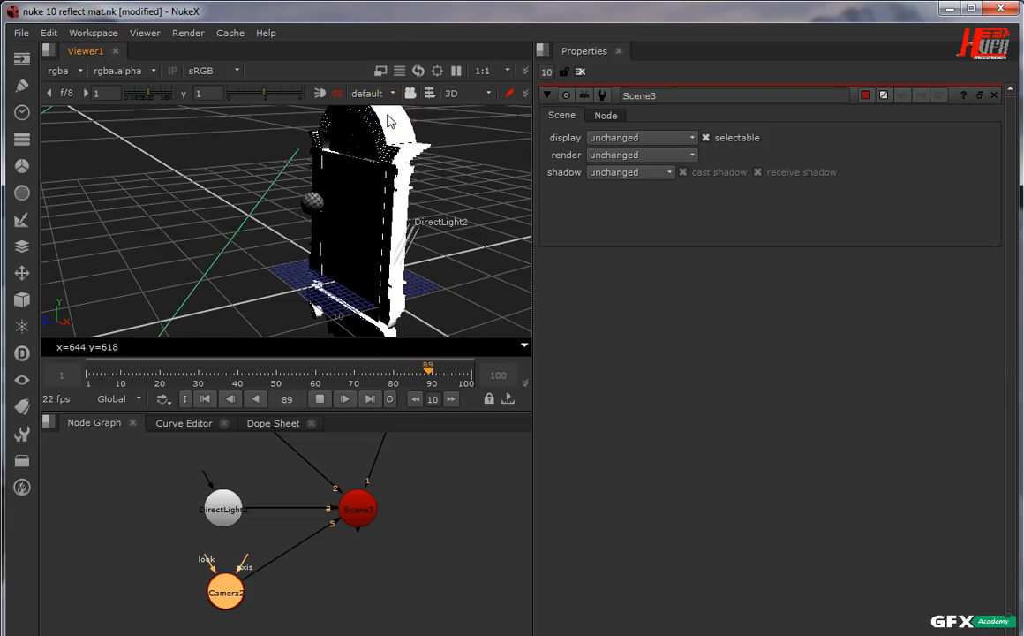
click(320, 398)
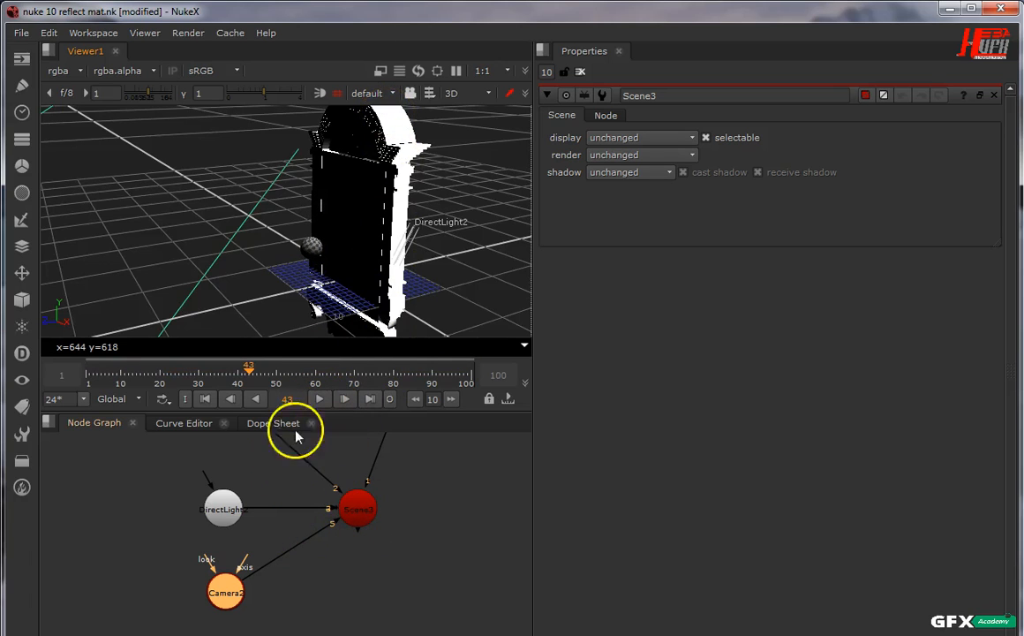
Add a RenderMan Reflection shader node and place it beside the ReadGeo2 node.
scroll(402, 503, down, 2)
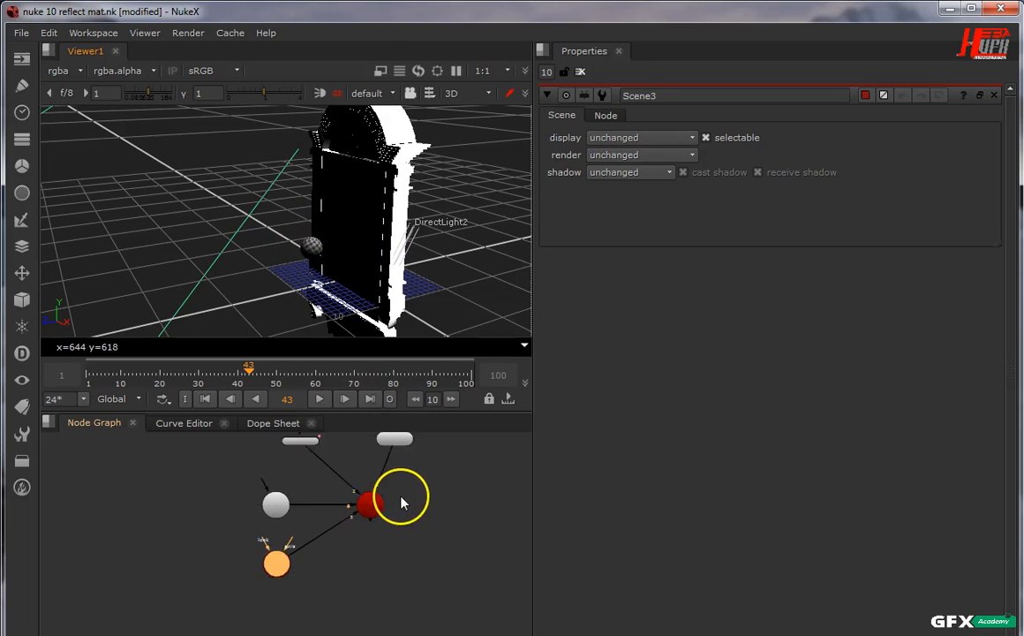
middle_drag(400, 498, 322, 526)
click(332, 523)
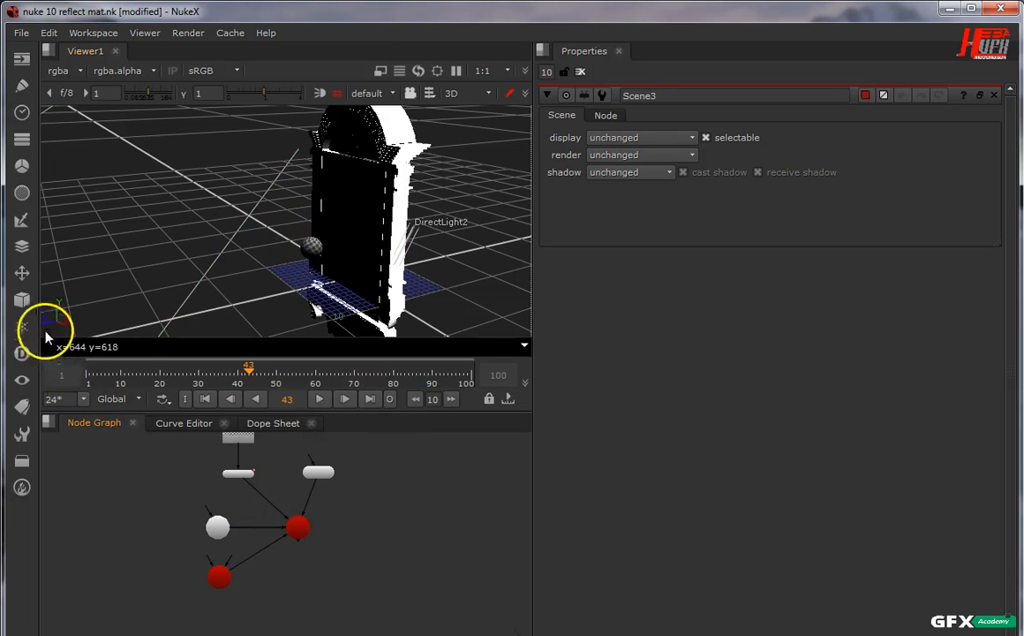
click(22, 301)
mouse_move(53, 393)
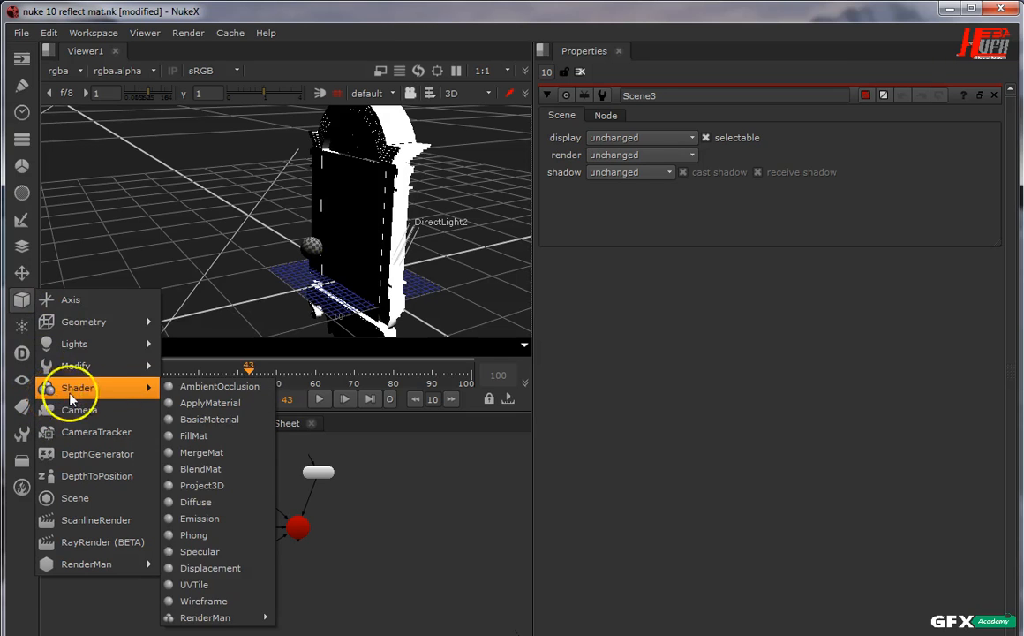
mouse_move(203, 618)
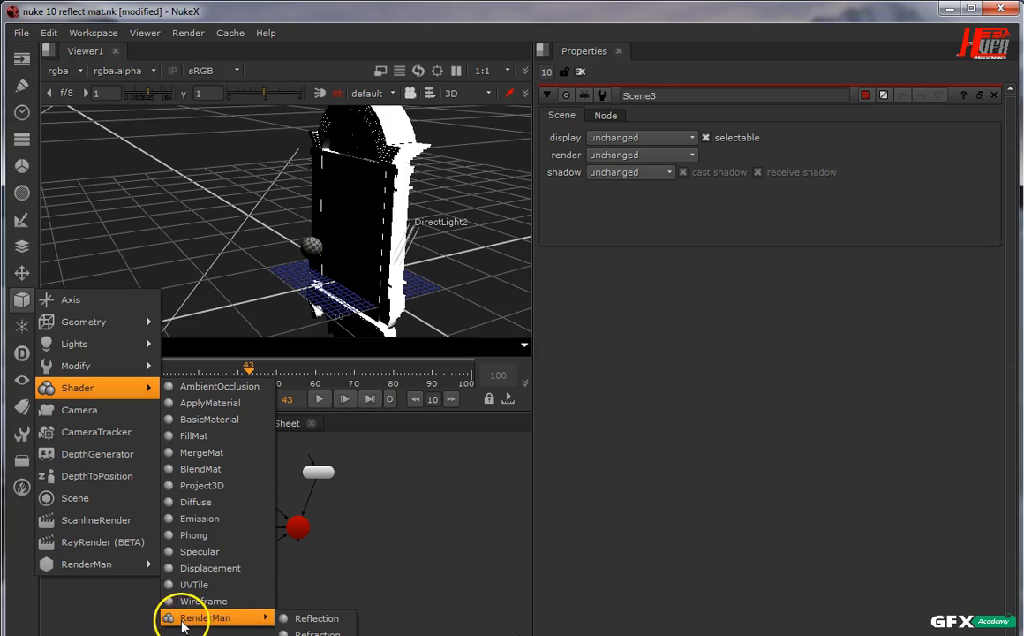
click(300, 618)
scroll(337, 549, up, 3)
middle_drag(337, 524, 322, 575)
drag(382, 578, 460, 501)
middle_drag(373, 526, 316, 578)
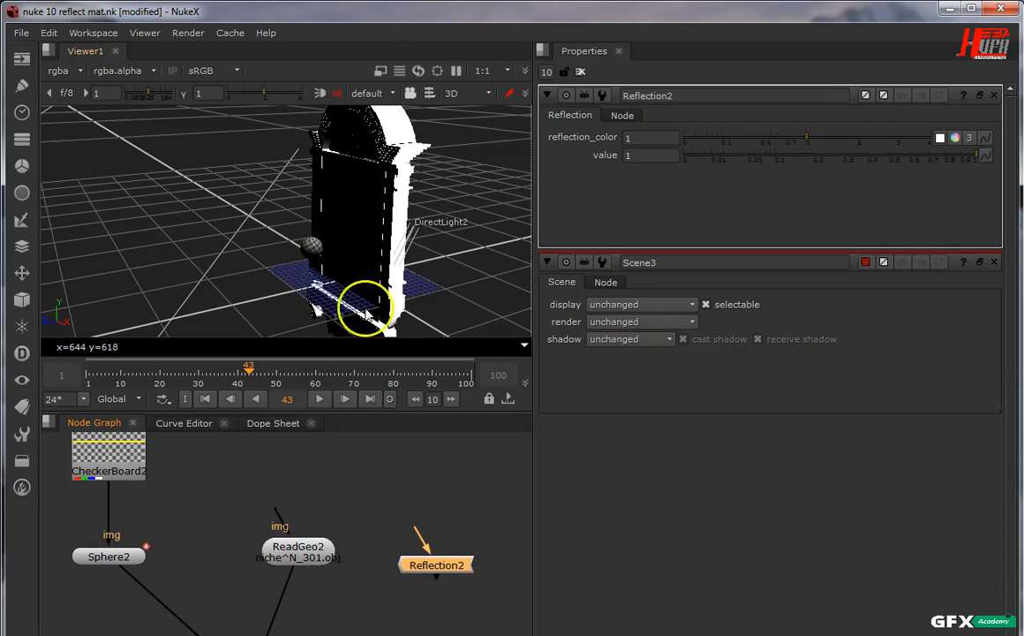
Connect the Reflection shader to the img input of ReadGeo2.
click(291, 551)
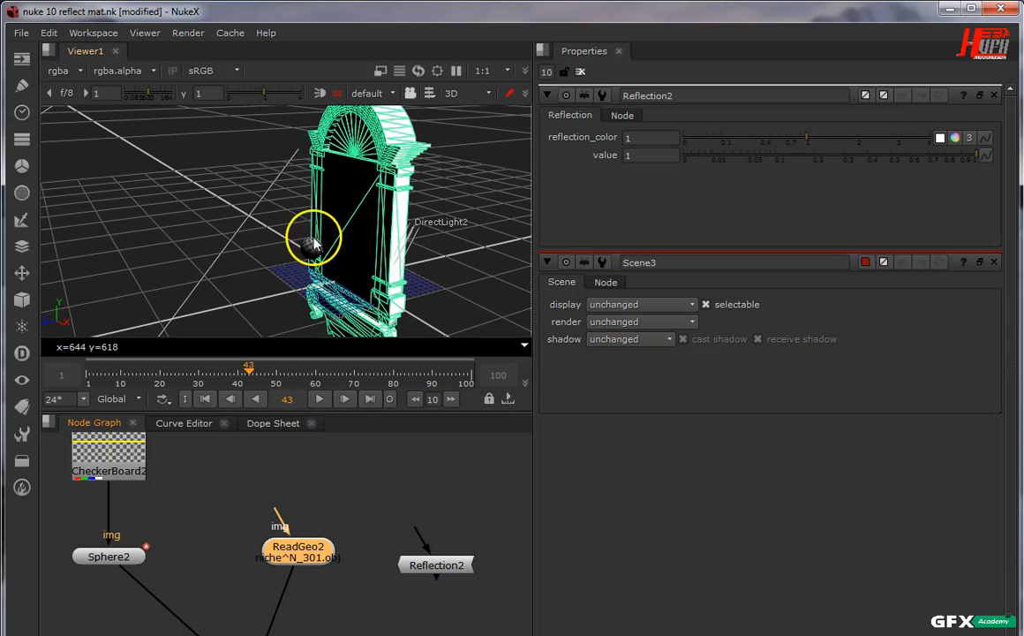
drag(436, 574, 300, 550)
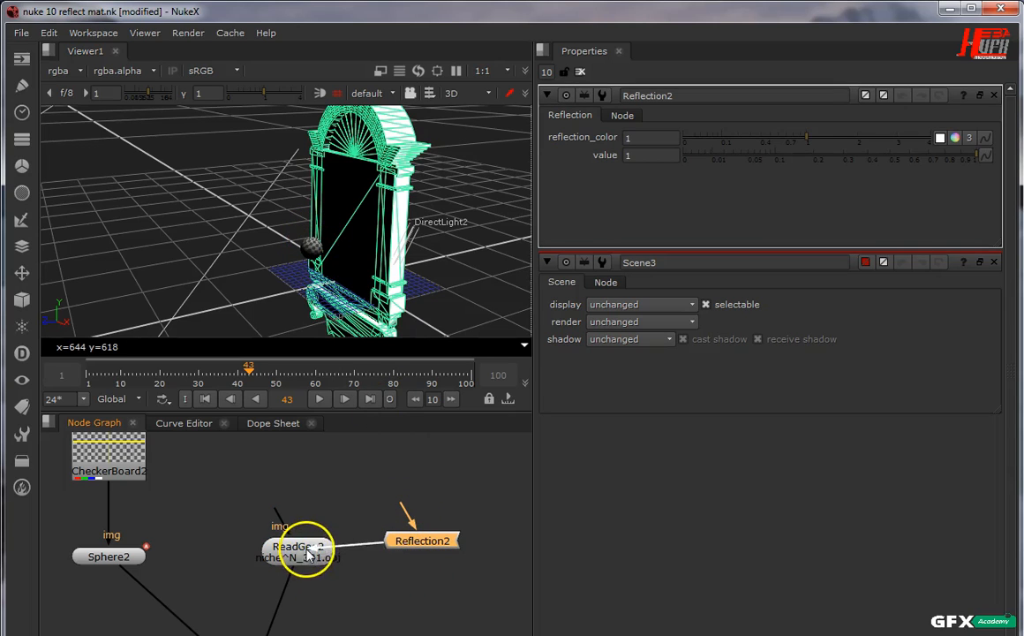
drag(415, 547, 425, 555)
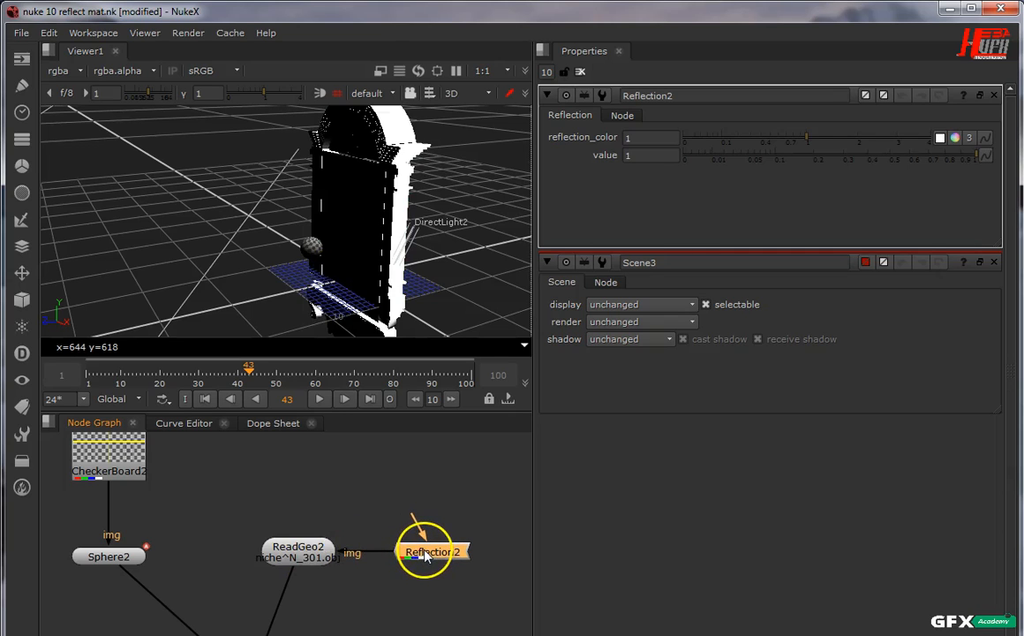
Add a RayRender node, move it clear of the shader link and reconnect the Reflection shader to ReadGeo2.
middle_drag(228, 536, 334, 427)
scroll(320, 543, down, 3)
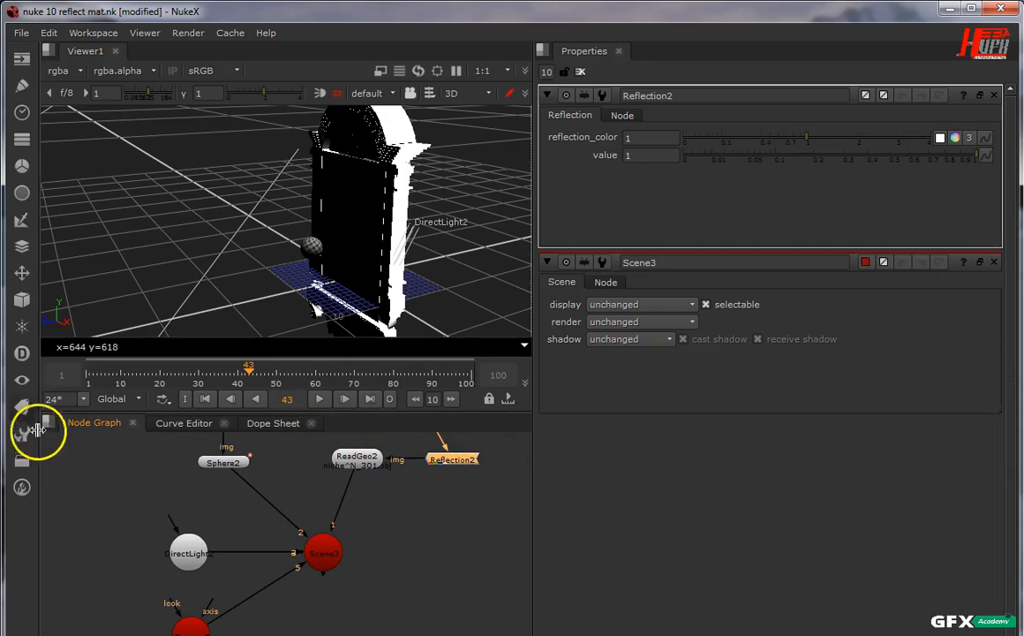
click(22, 299)
mouse_move(95, 393)
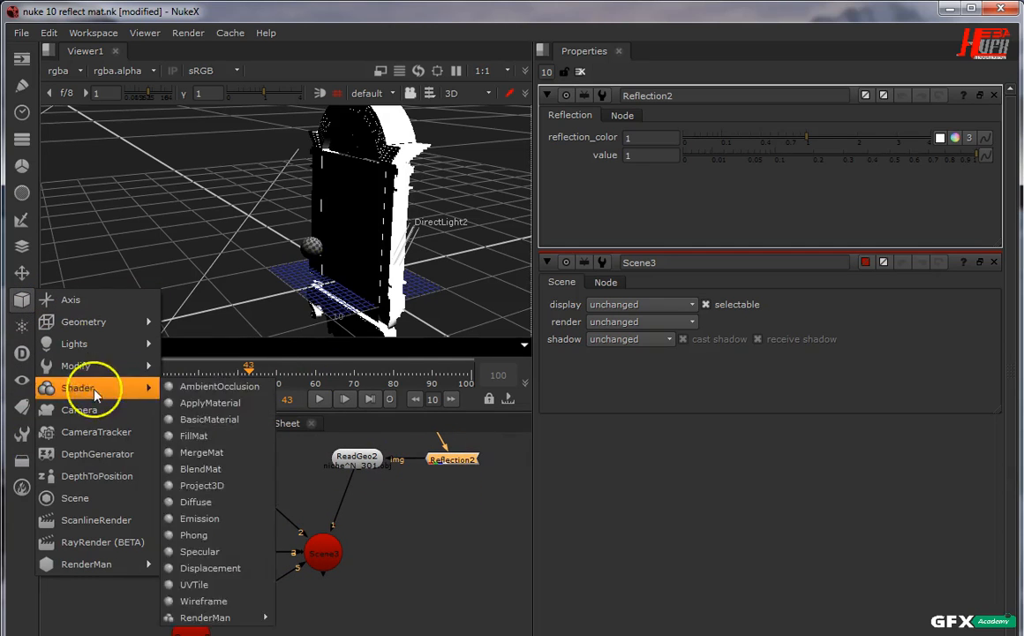
click(110, 545)
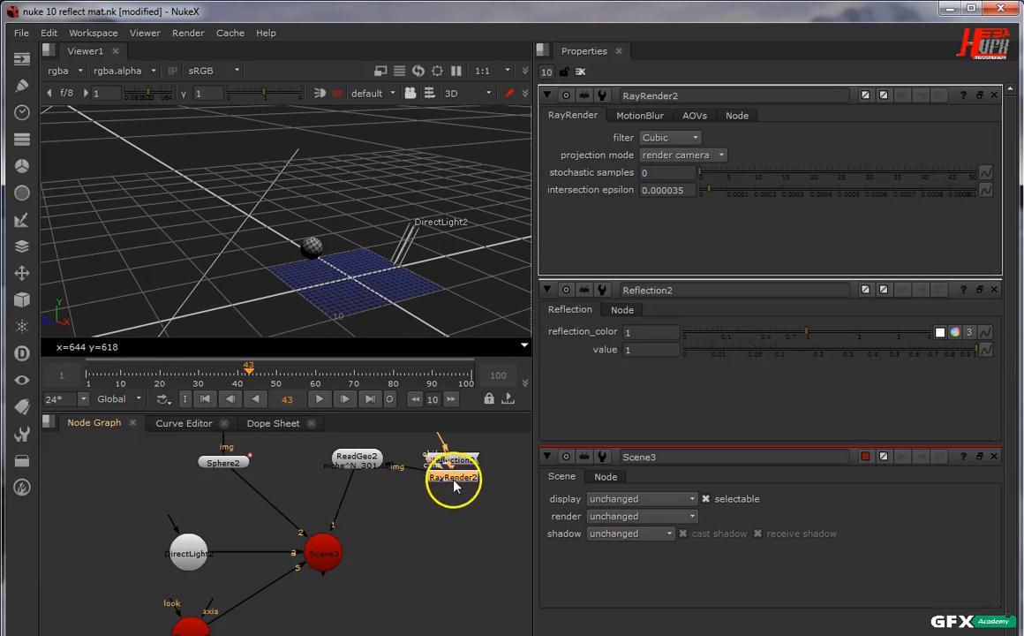
drag(454, 487, 456, 574)
drag(457, 484, 459, 540)
drag(458, 468, 362, 472)
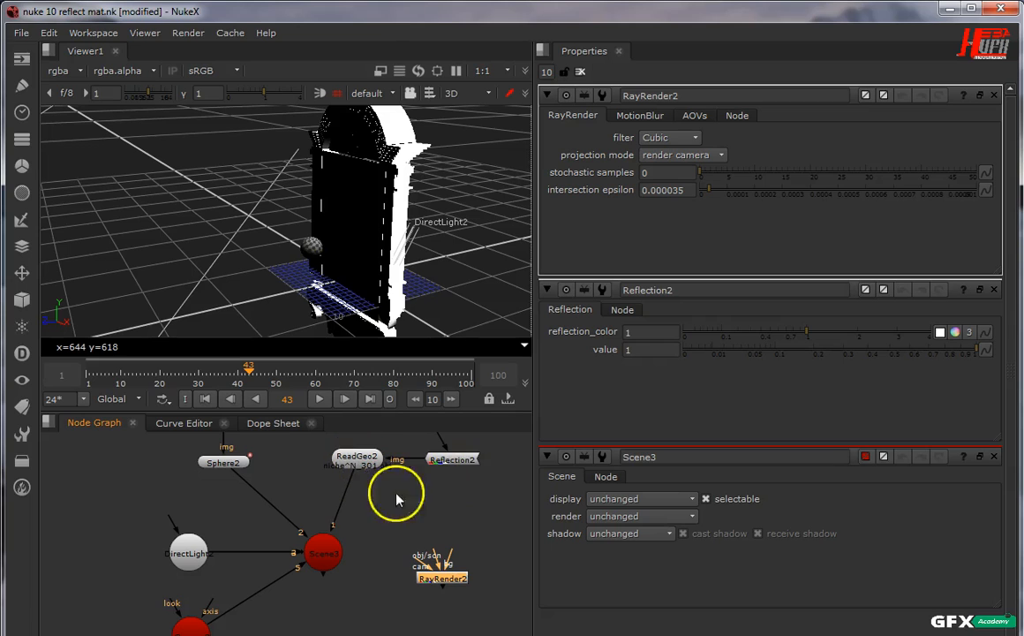
Connect the RayRender node's obj/scn input to Scene3 and its cam input to Camera2.
drag(434, 569, 344, 563)
middle_drag(342, 558, 339, 501)
drag(435, 524, 407, 563)
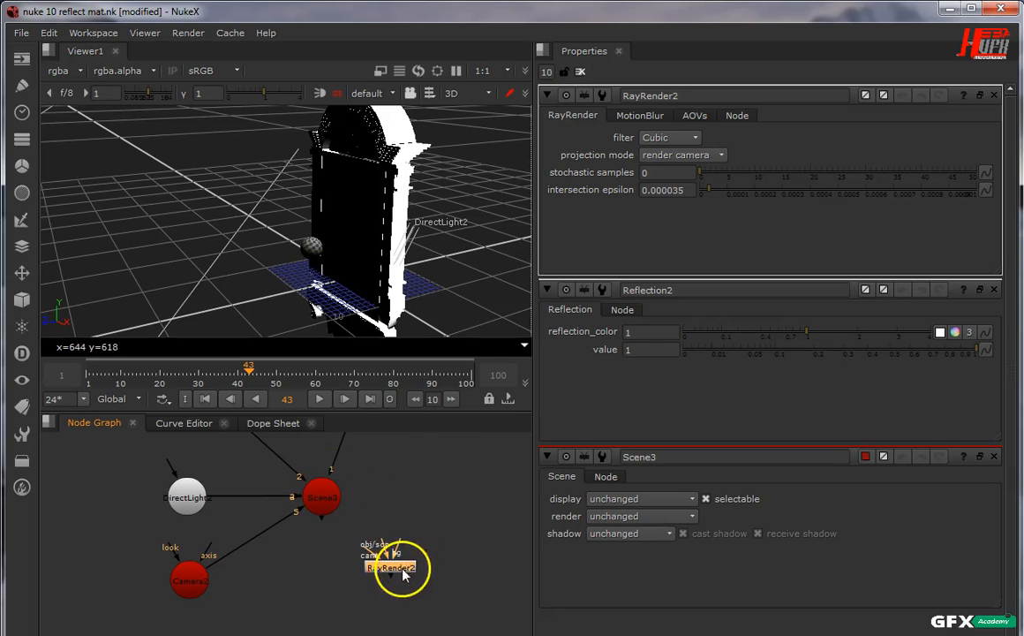
scroll(347, 584, up, 4)
middle_drag(306, 559, 371, 541)
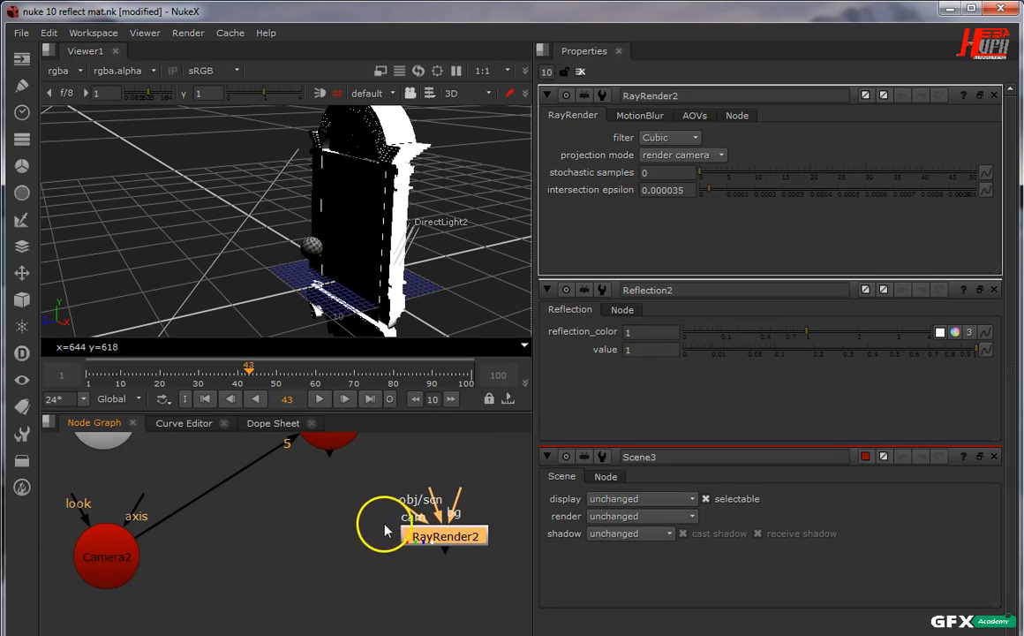
drag(397, 507, 92, 558)
drag(441, 537, 342, 456)
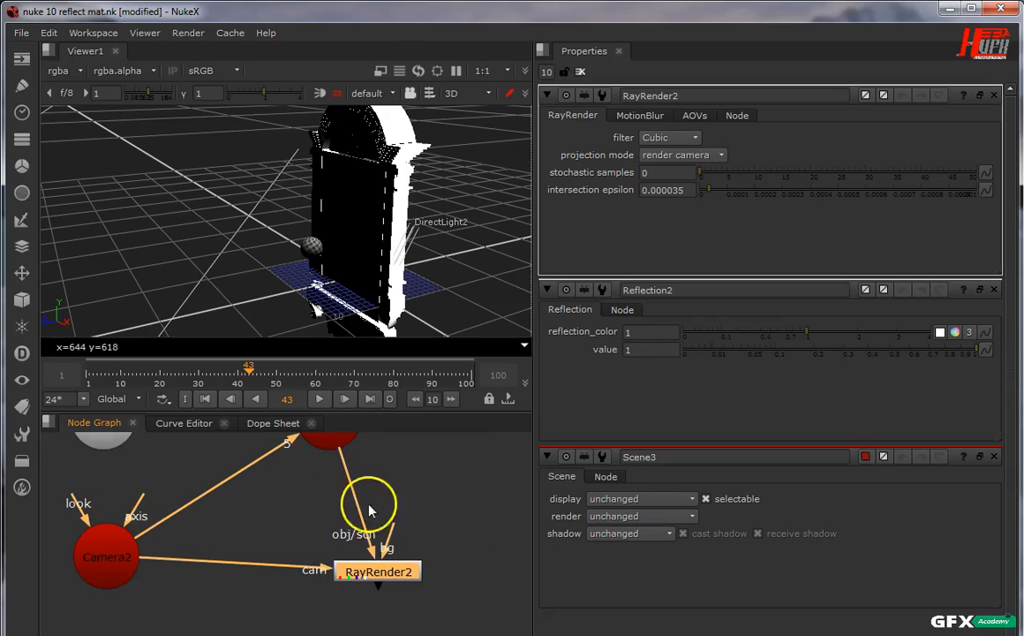
drag(377, 562, 347, 559)
Show the RayRender output in the viewer's 2D mode.
click(236, 298)
key(Tab)
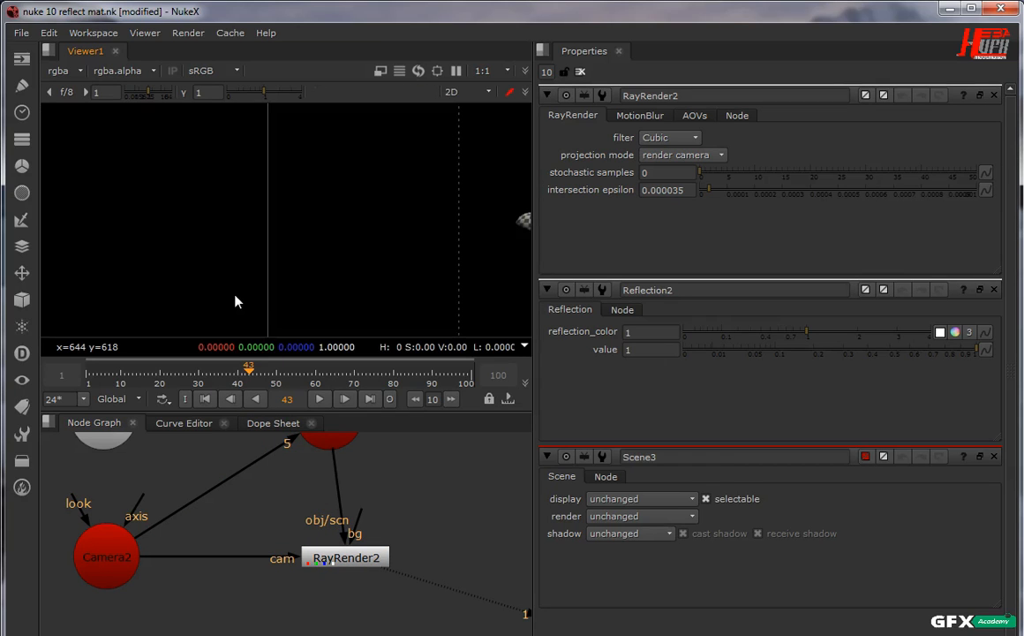
Inspect the rendered spheres at several frames in the viewer and play the animation.
click(251, 304)
middle_drag(385, 309, 258, 244)
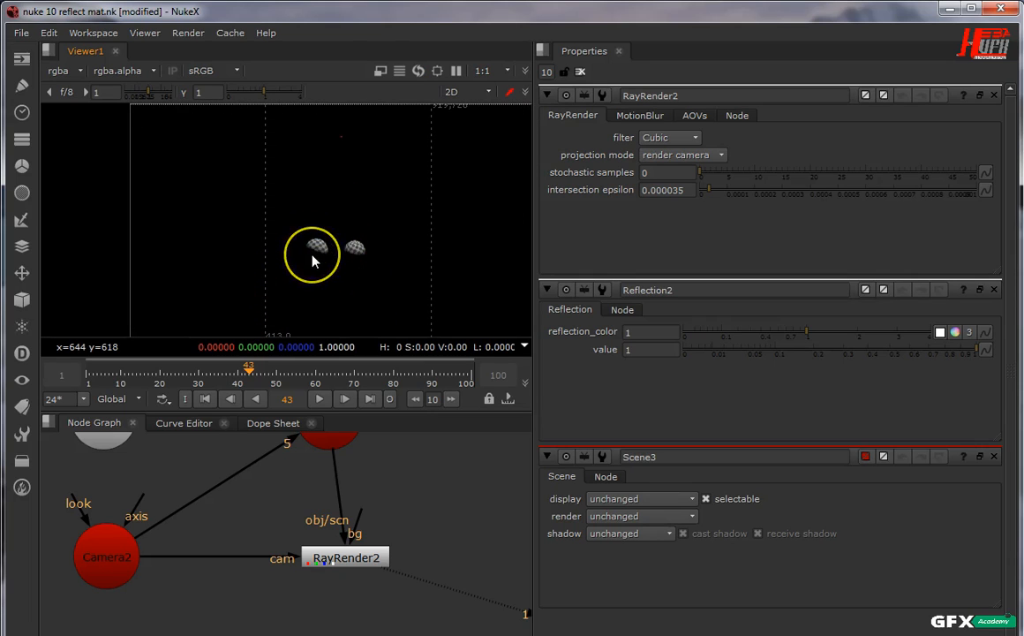
scroll(314, 258, up, 5)
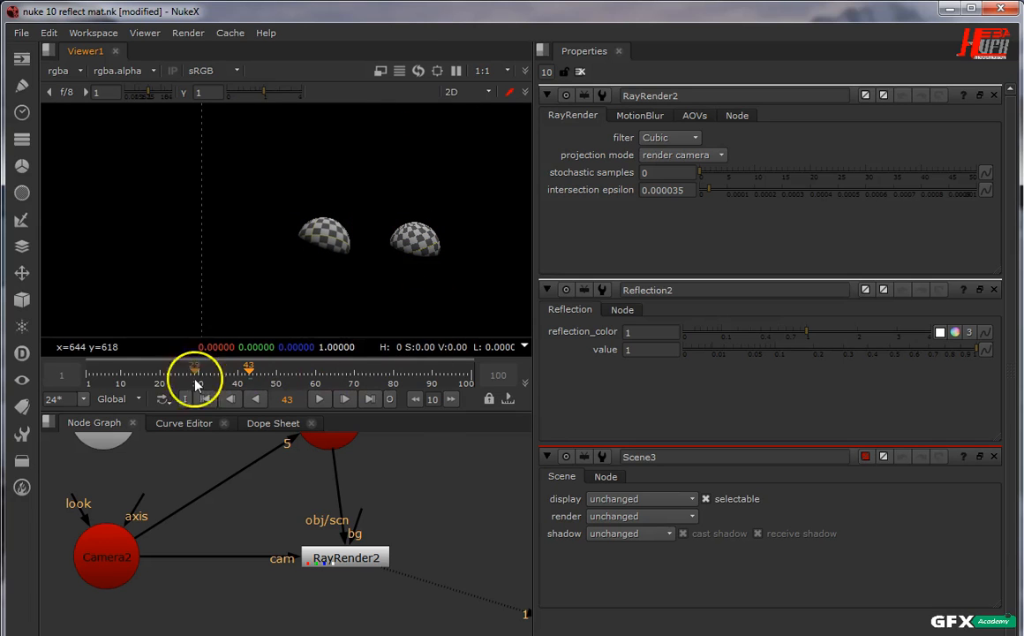
scroll(448, 231, down, 4)
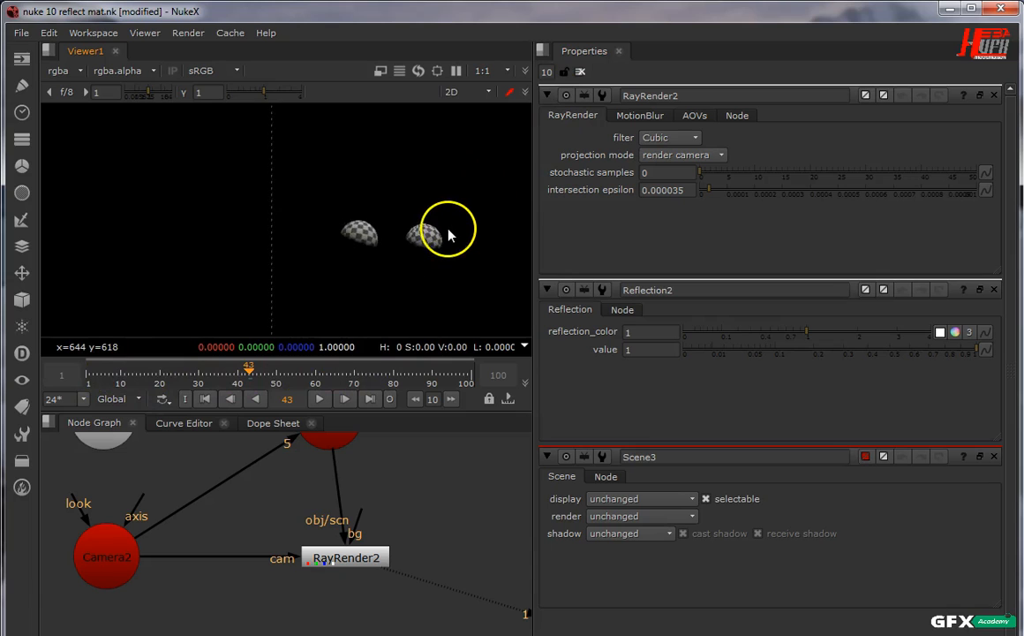
scroll(331, 275, down, 5)
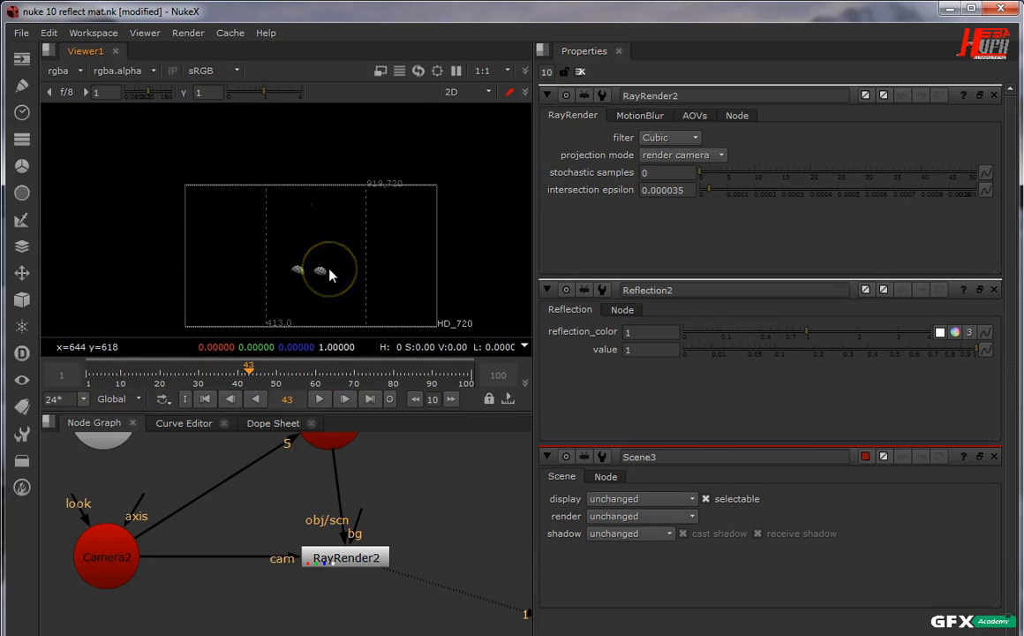
drag(169, 354, 141, 373)
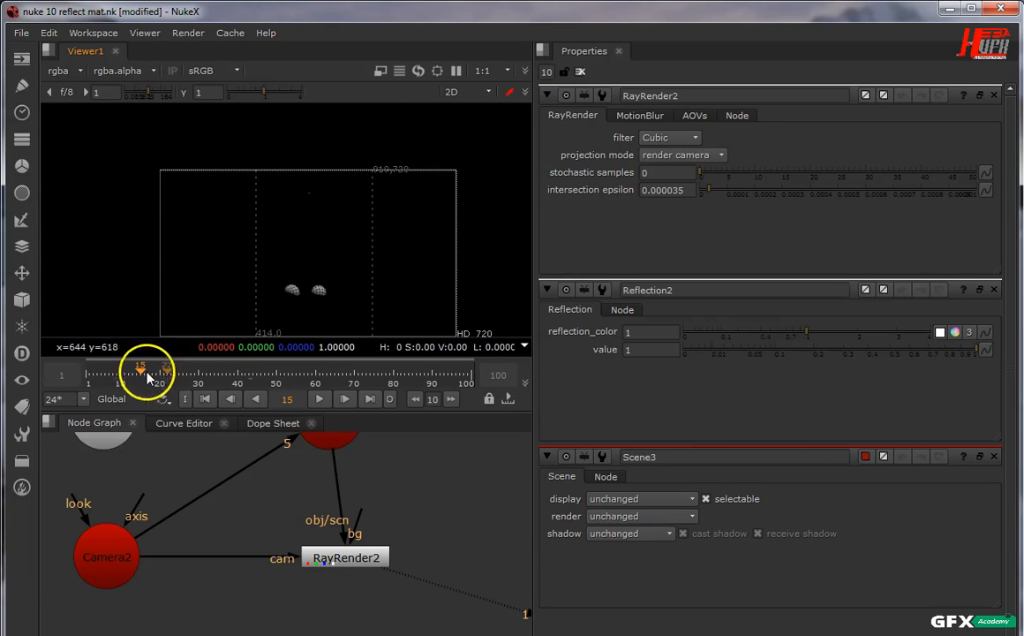
click(319, 398)
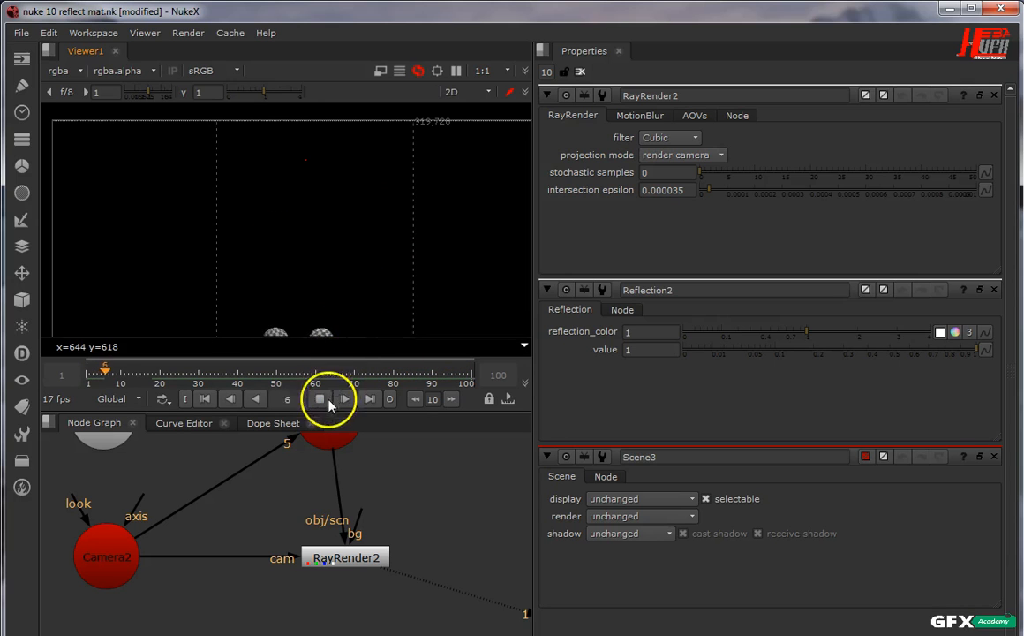
Align RayRender2 directly beneath Scene3 and move Reflection2 farther away from ReadGeo2.
mouse_move(346, 560)
mouse_down()
mouse_move(335, 567)
mouse_move(336, 557)
mouse_up()
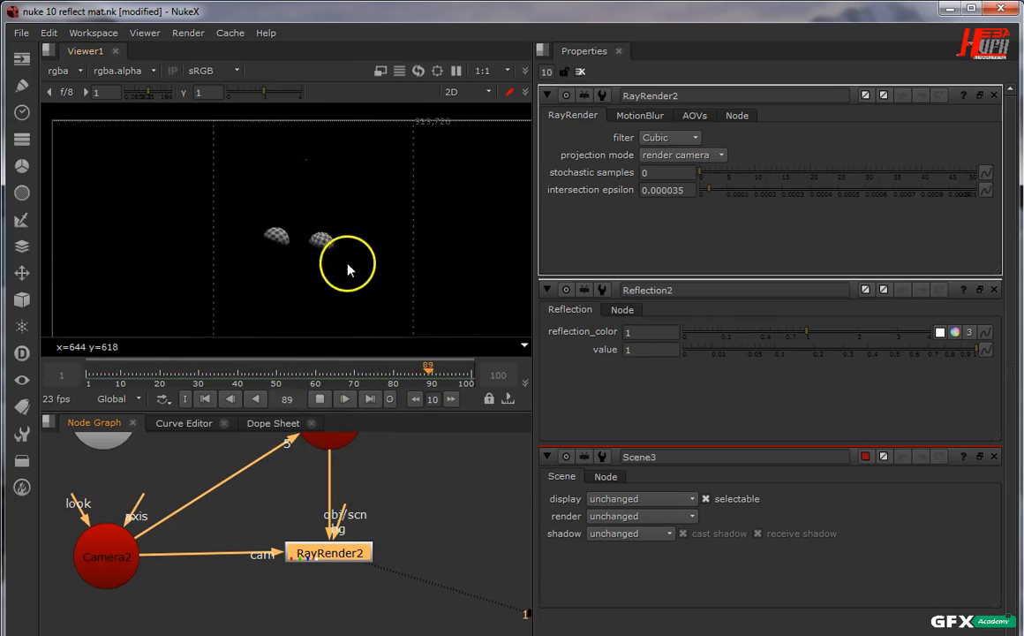
click(320, 399)
middle_drag(358, 497, 362, 530)
scroll(362, 530, down, 5)
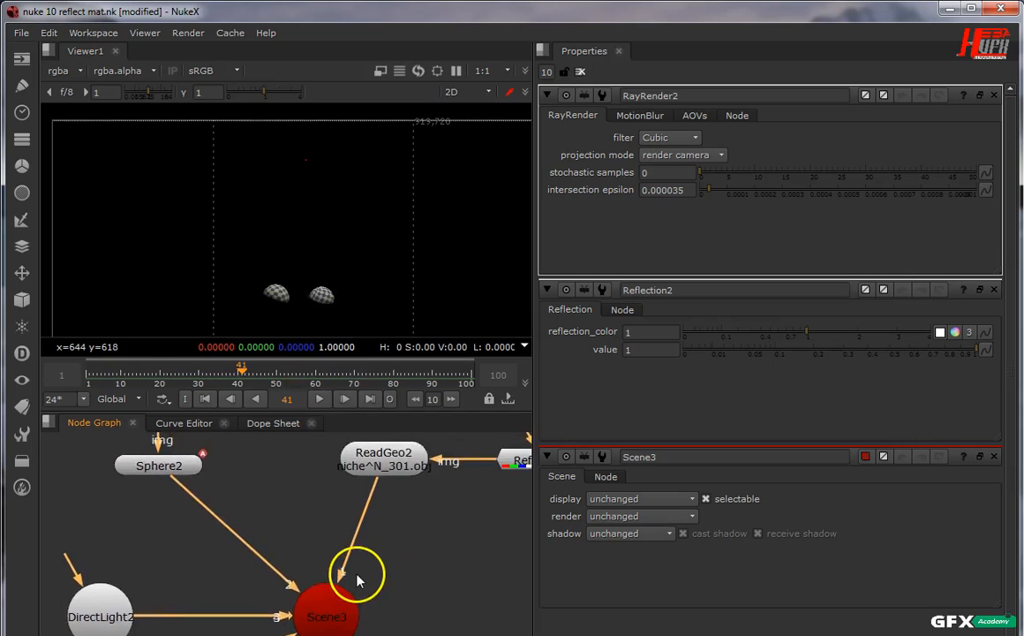
scroll(341, 538, up, 4)
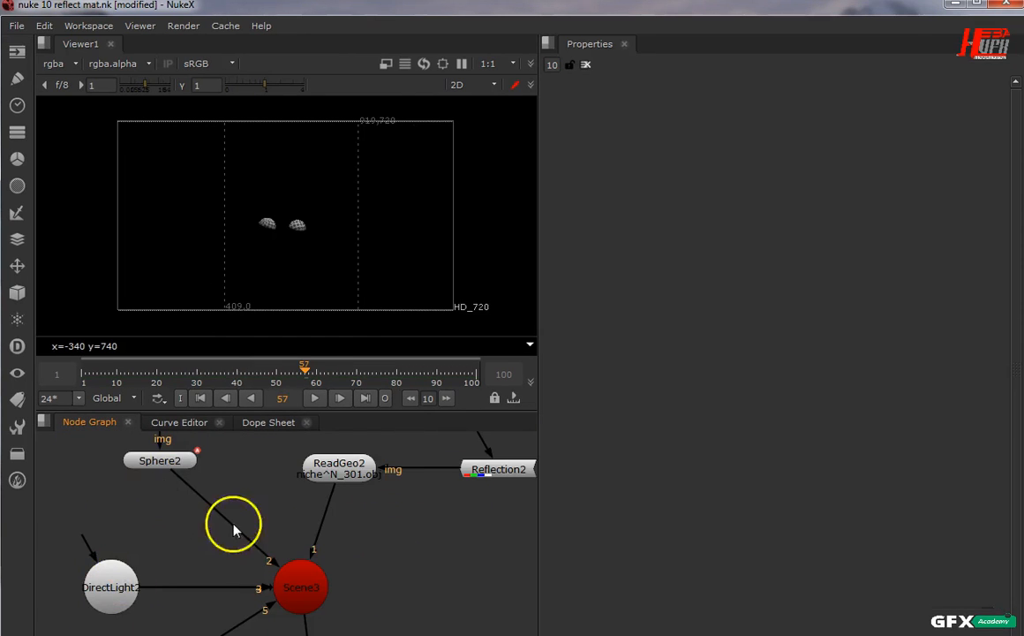
middle_drag(354, 499, 299, 563)
scroll(307, 546, down, 3)
drag(376, 537, 421, 537)
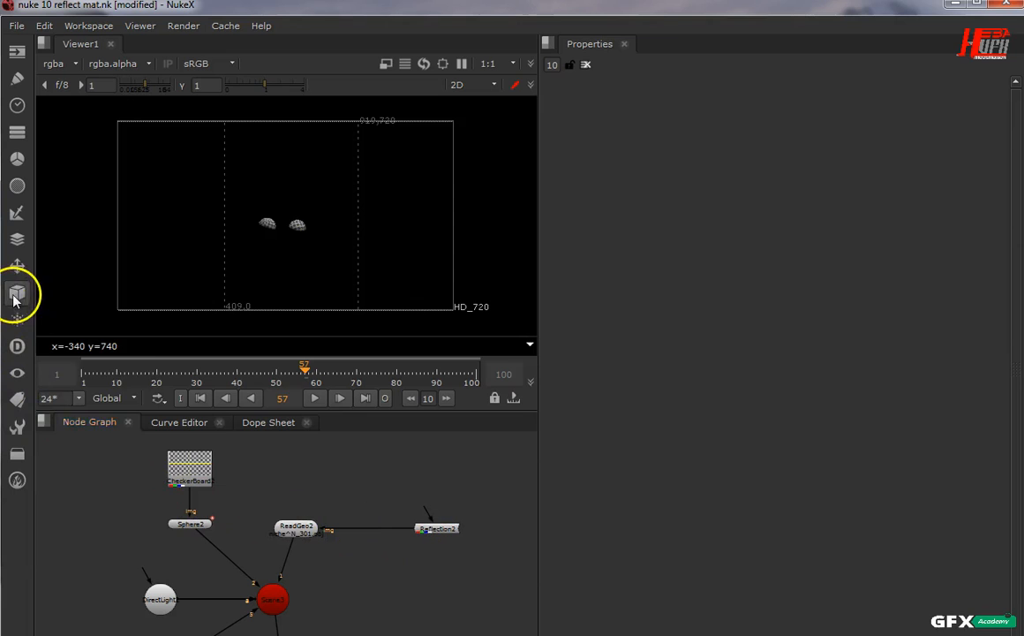
Insert an ApplyMaterial node between ReadGeo2 and Scene3, with Reflection2 feeding its mat input and aligned level with it.
click(15, 296)
mouse_move(88, 380)
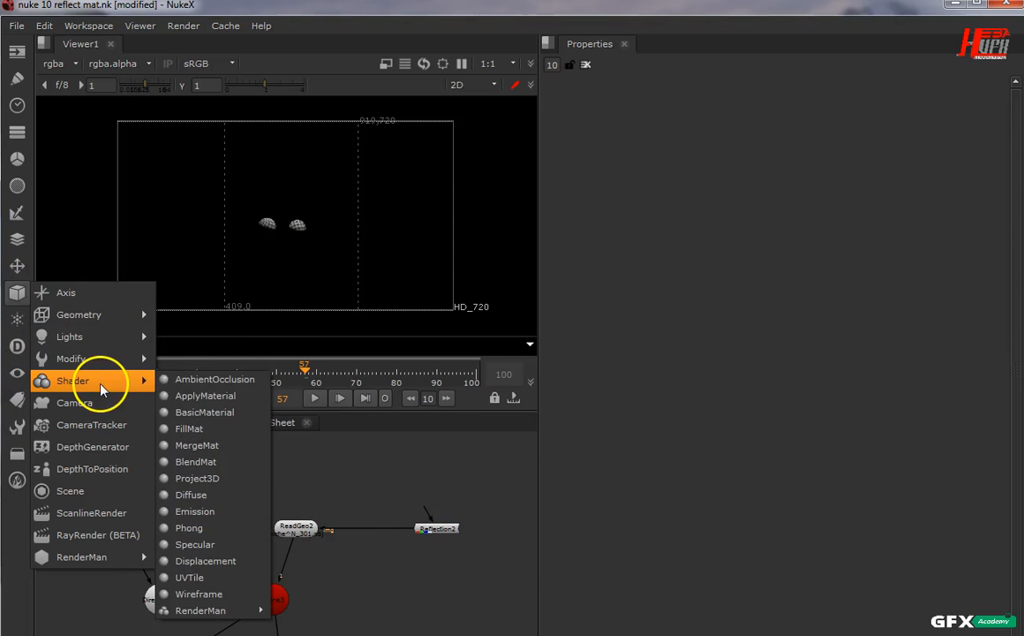
click(212, 395)
drag(300, 537, 300, 494)
drag(373, 565, 283, 543)
drag(294, 493, 307, 544)
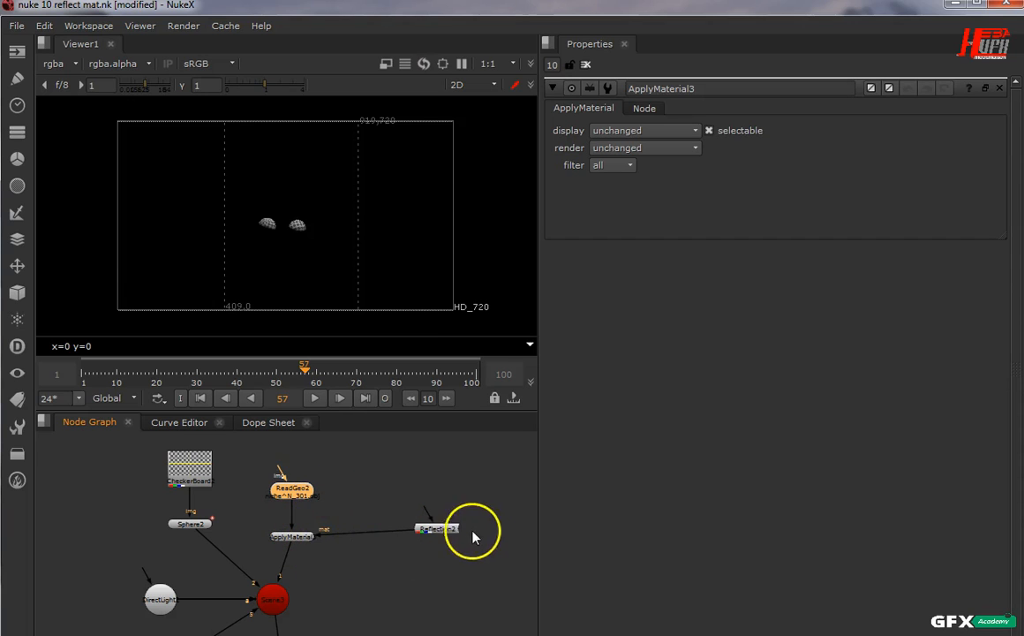
drag(455, 530, 454, 538)
click(361, 508)
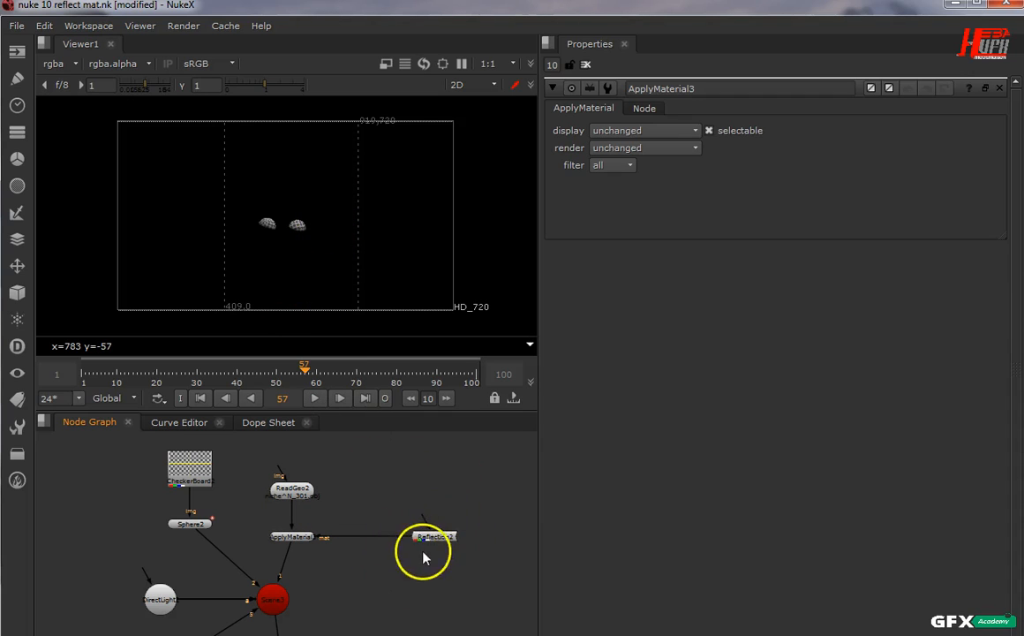
Add a Phong shader above Reflection2 and connect it to the Reflection2 input.
click(11, 297)
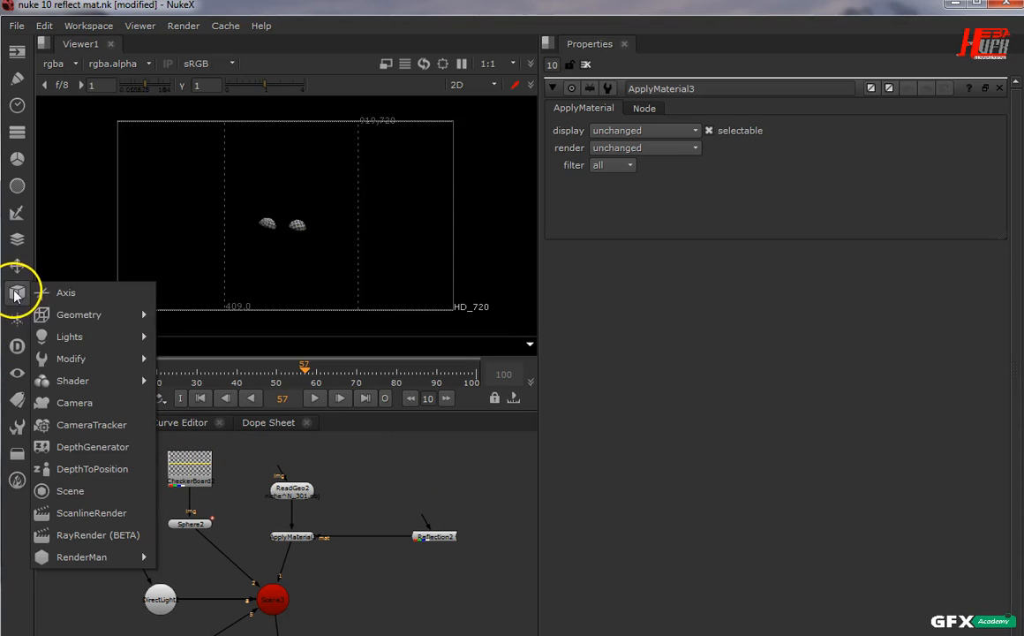
mouse_move(94, 388)
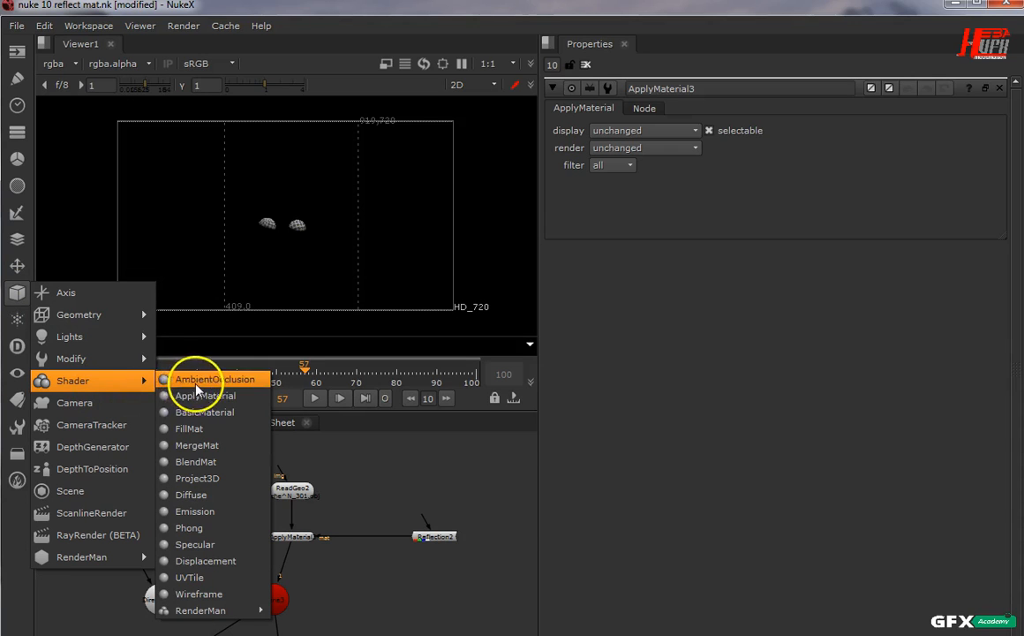
click(218, 528)
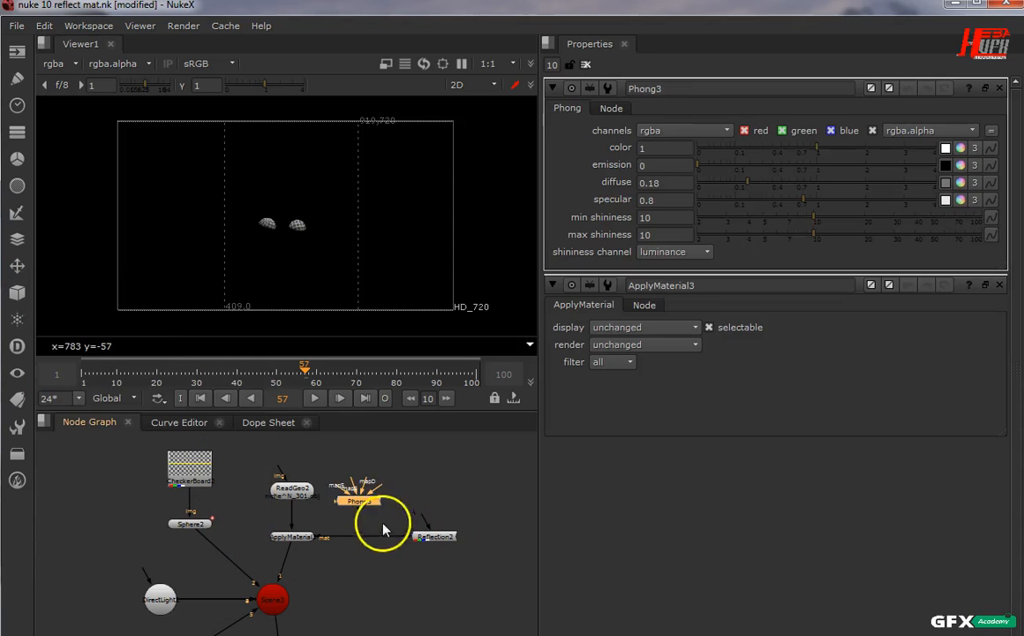
drag(389, 502, 453, 488)
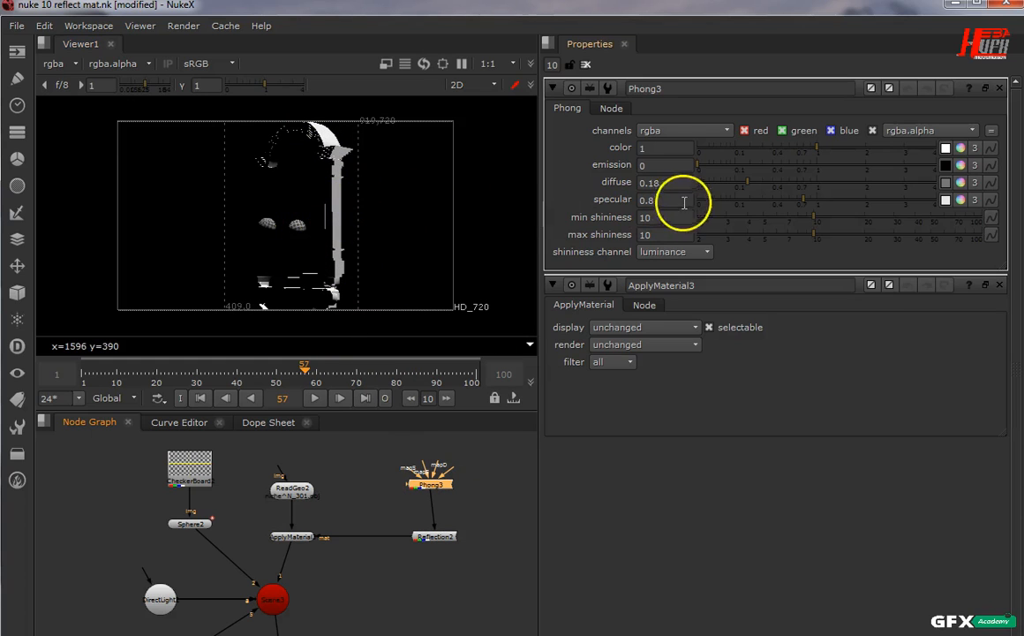
Set the Phong shader's emission to 0.03, diffuse to 0.085 and specular to 0.4.
drag(703, 166, 731, 190)
scroll(366, 206, up, 2)
drag(801, 201, 773, 205)
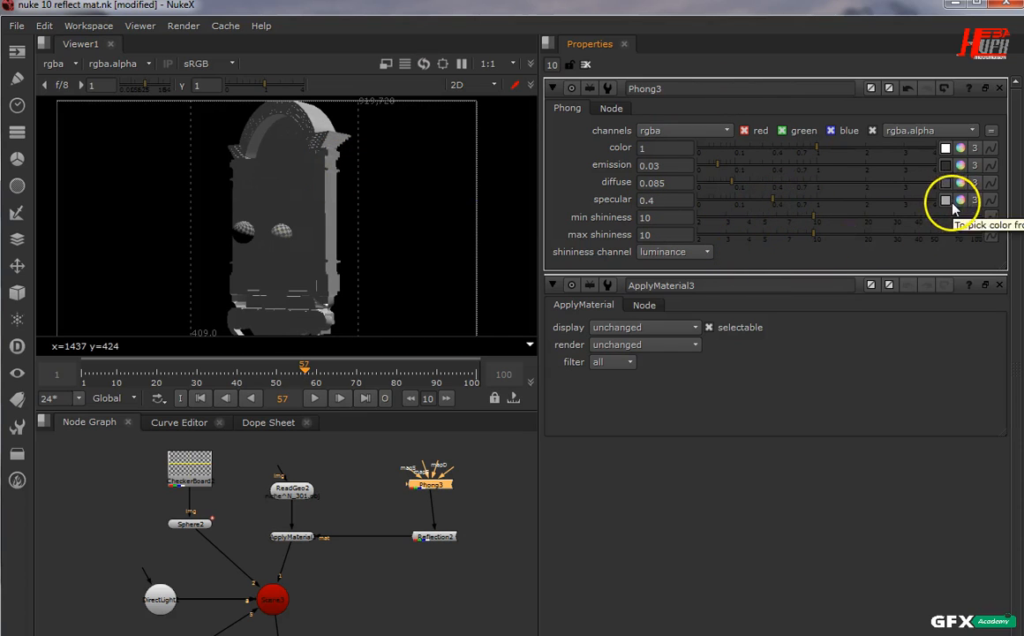
Try separate Phong diffuse values of 0.11 red, 0.15 green and 0.125 blue, and collapse them to a single 0.11.
click(961, 182)
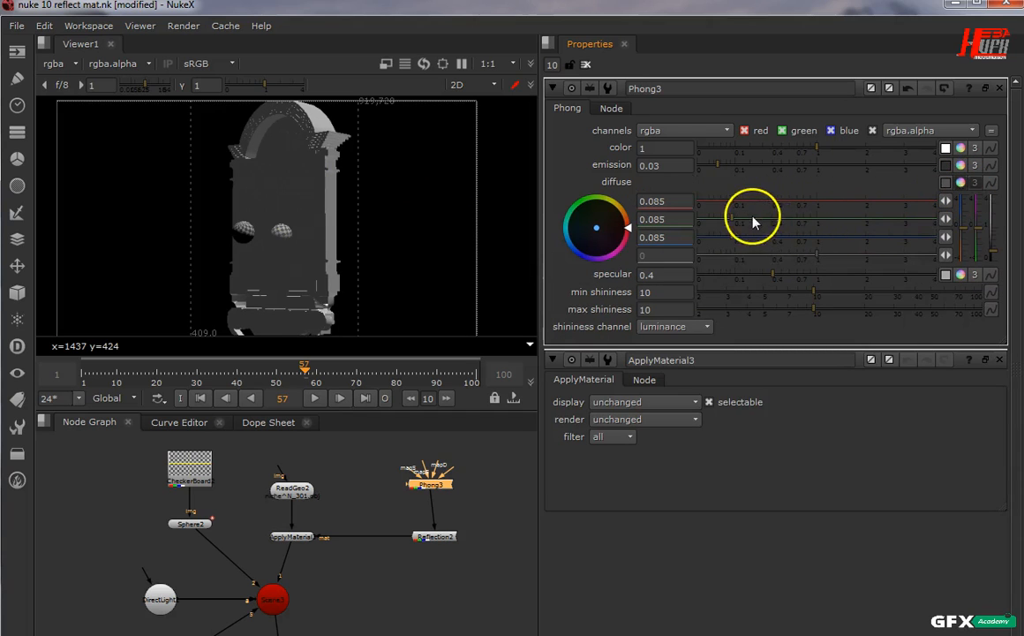
drag(728, 202, 766, 204)
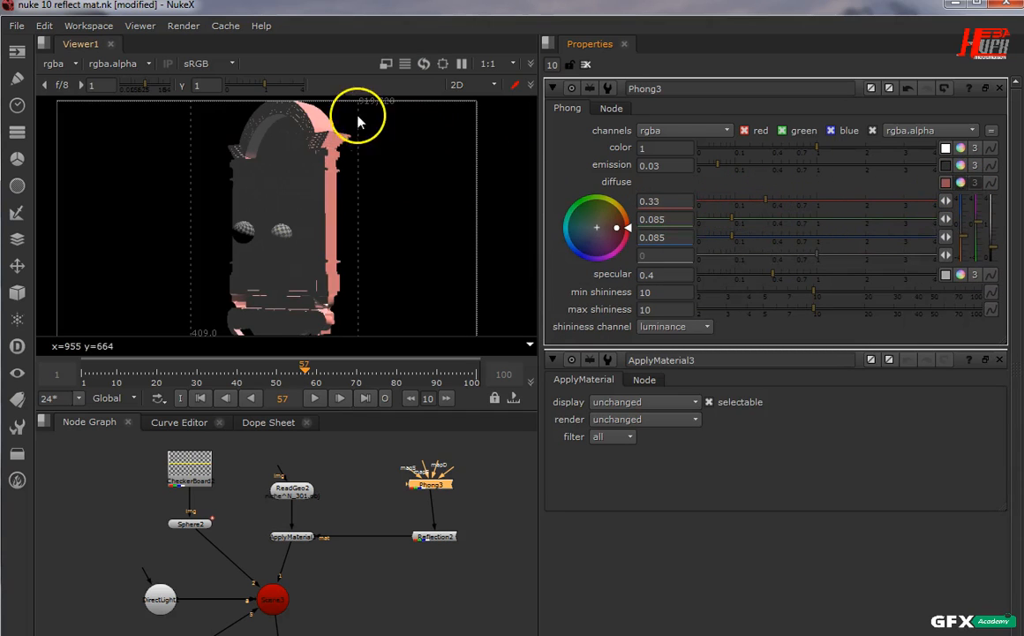
drag(734, 219, 767, 219)
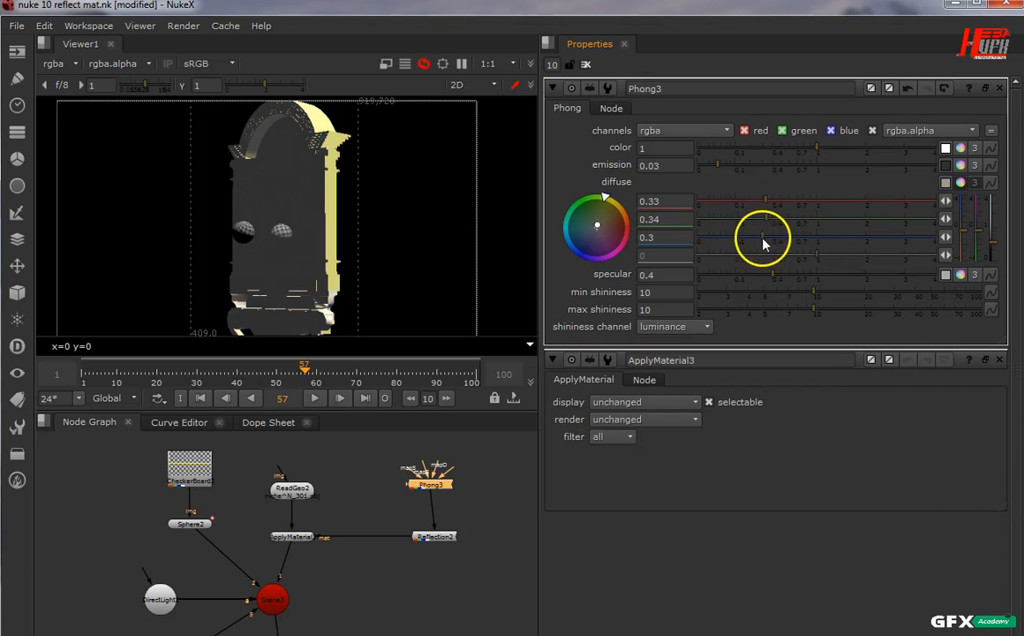
drag(770, 240, 737, 201)
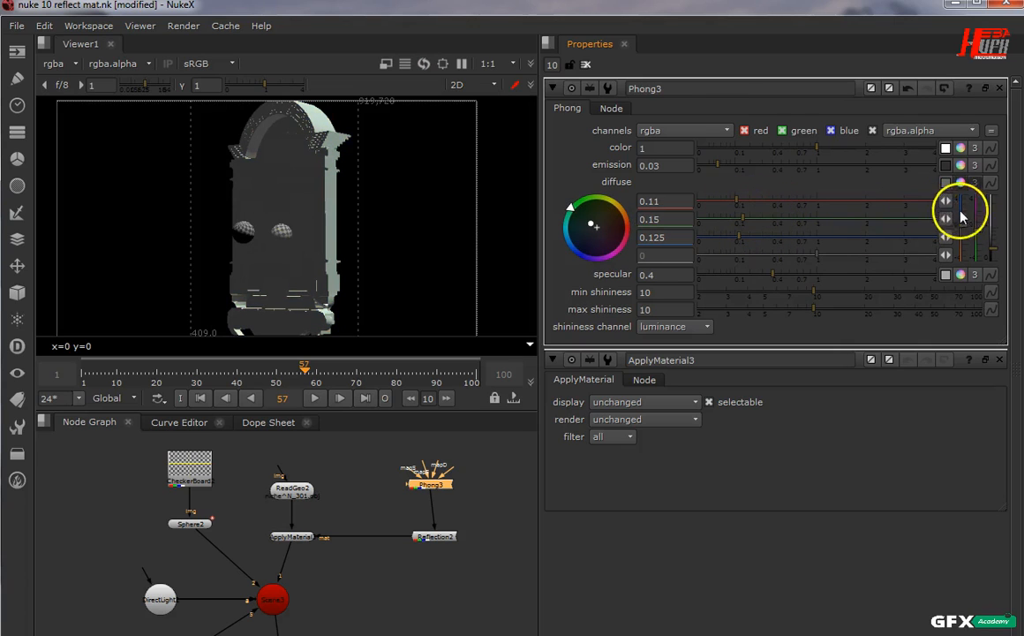
click(962, 182)
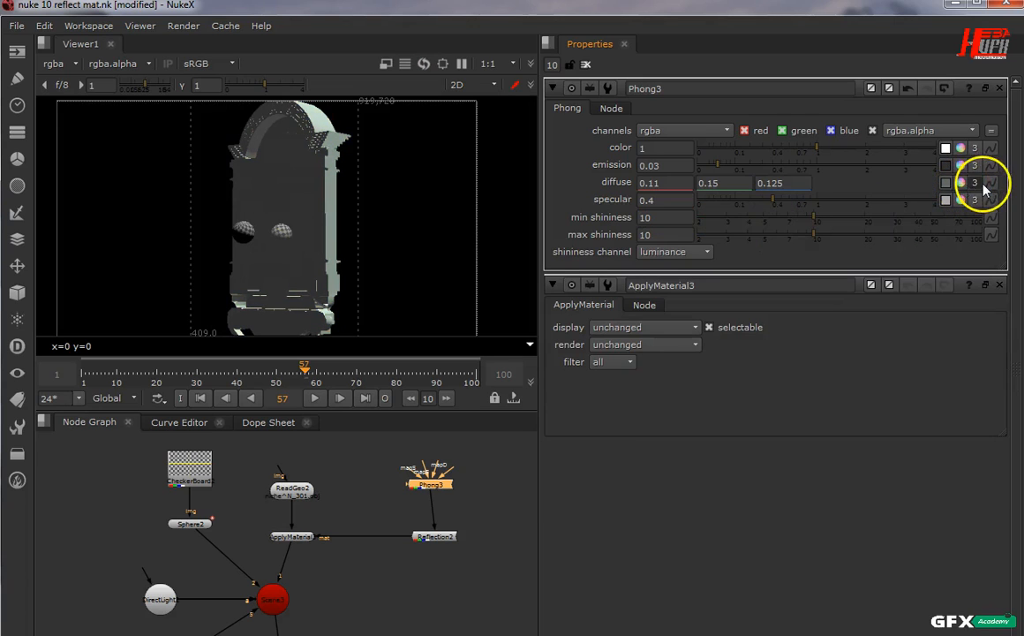
click(974, 183)
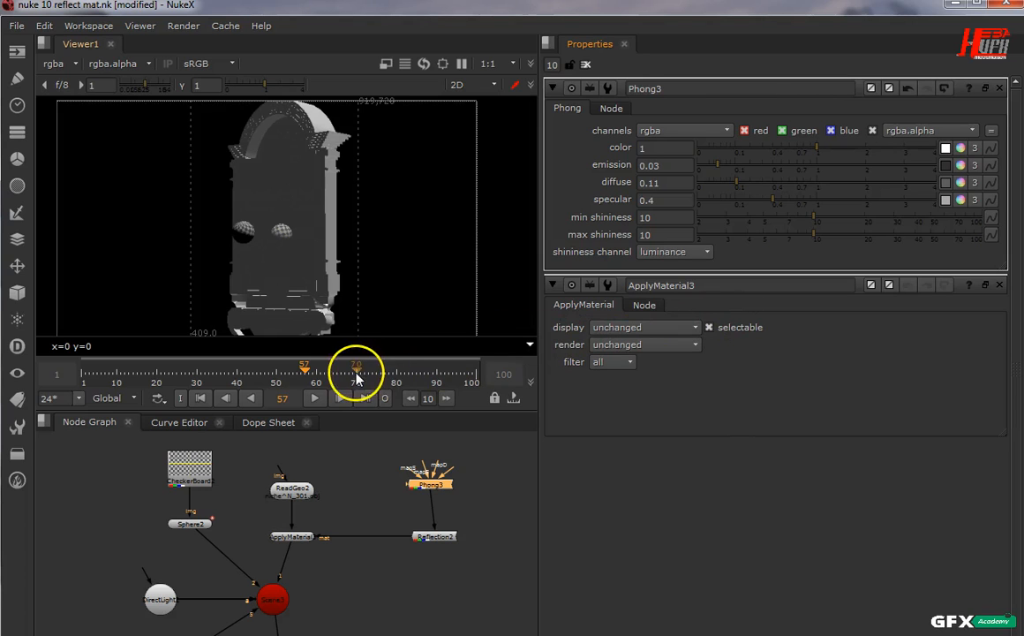
Align Phong3 directly above Reflection2 and add another CheckerBoard node near the Phong shader.
click(437, 483)
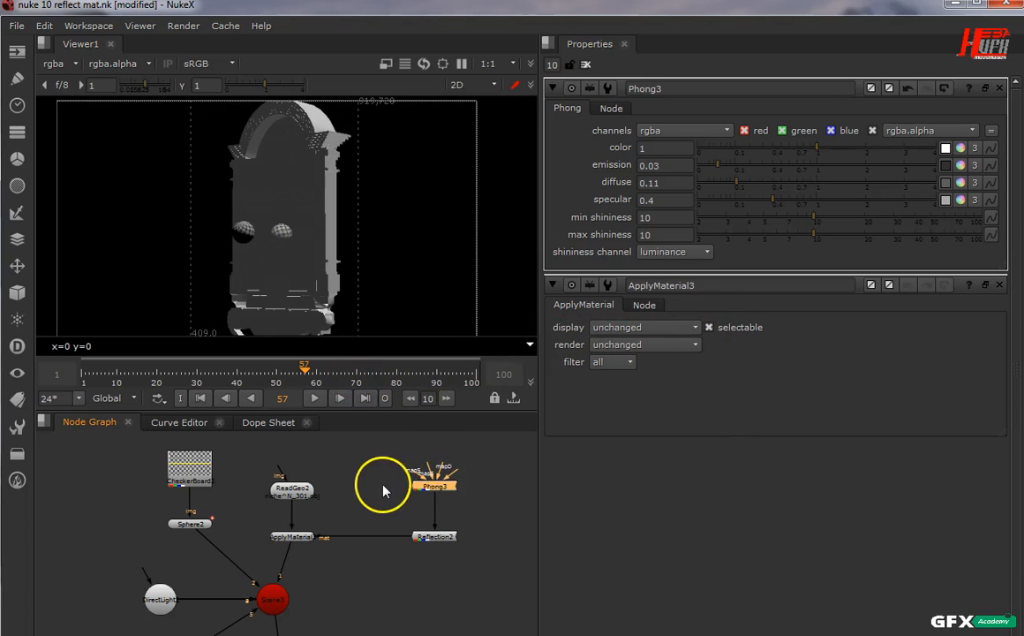
middle_drag(382, 486, 366, 560)
drag(194, 563, 163, 488)
click(300, 499)
click(245, 503)
scroll(410, 552, up, 3)
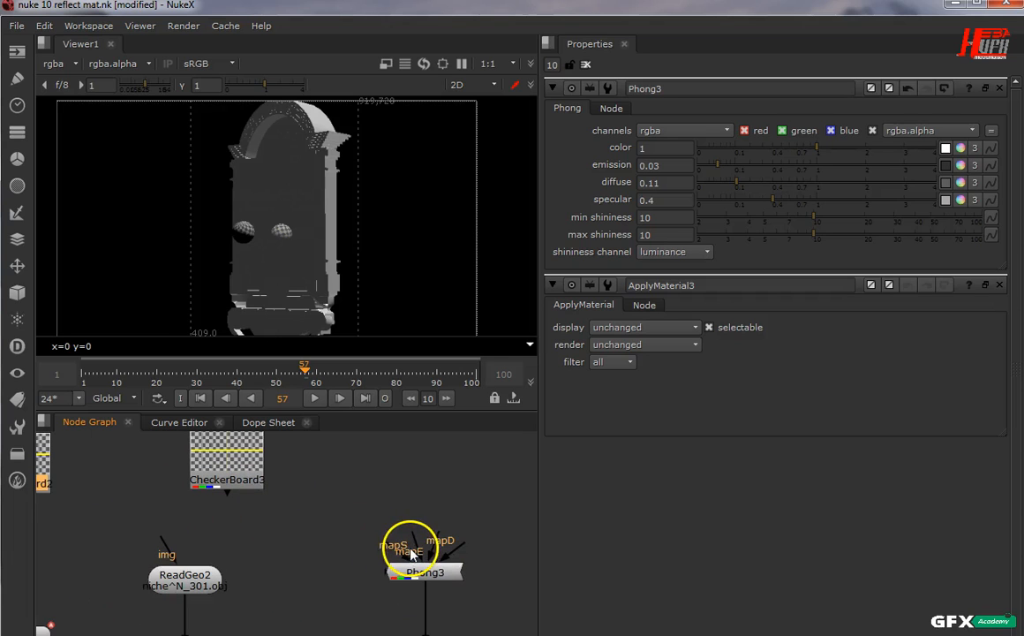
Connect CheckerBoard3 to Phong3's map inputs, place it above Phong3, and set emission to 0.27 and diffuse to 0.2.
drag(395, 544, 209, 454)
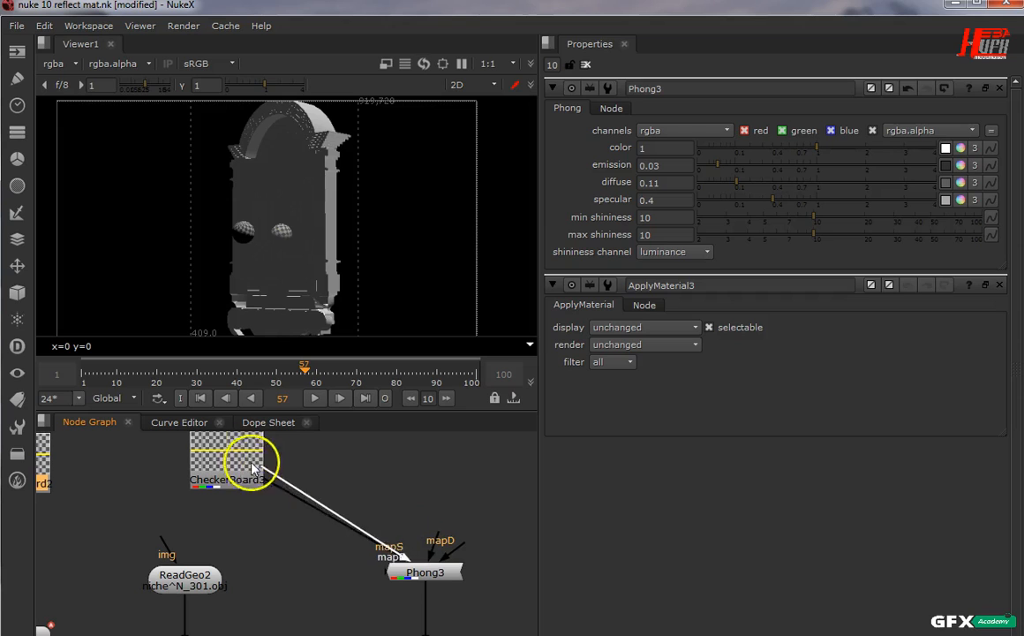
drag(240, 469, 436, 460)
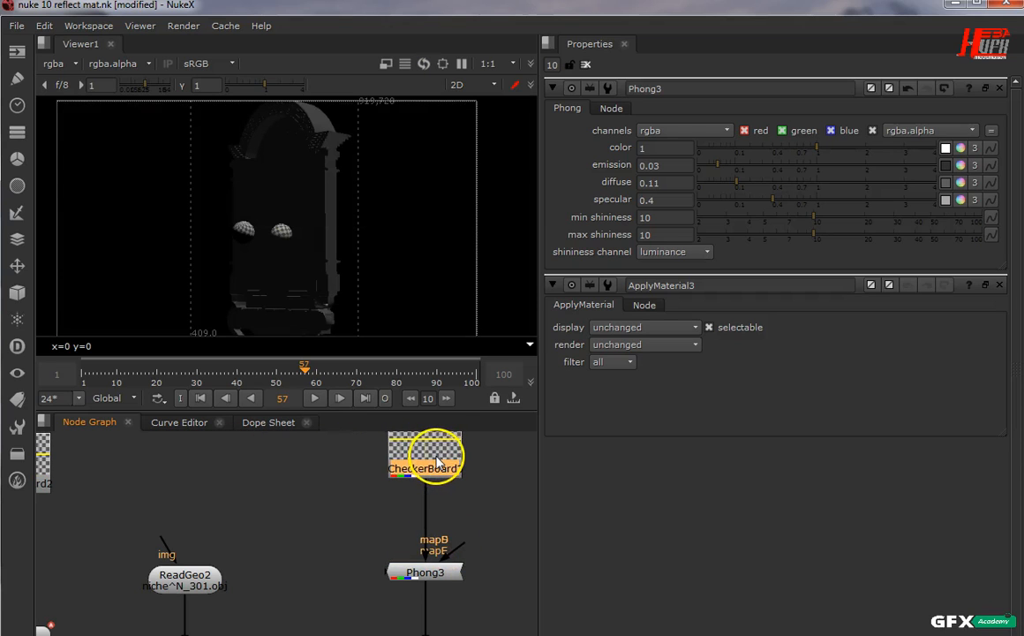
drag(705, 175, 761, 174)
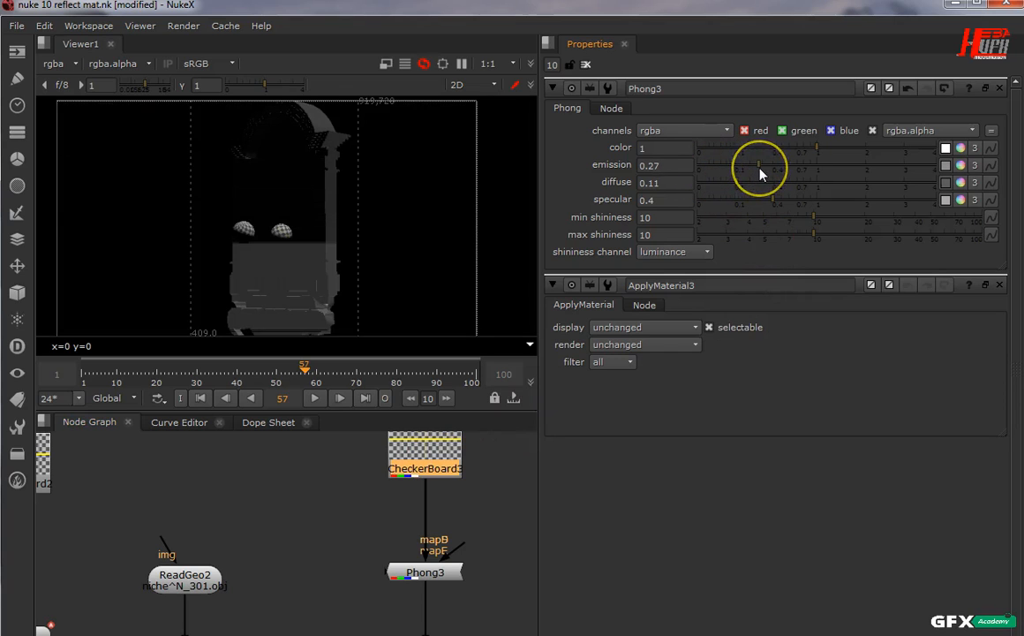
click(749, 183)
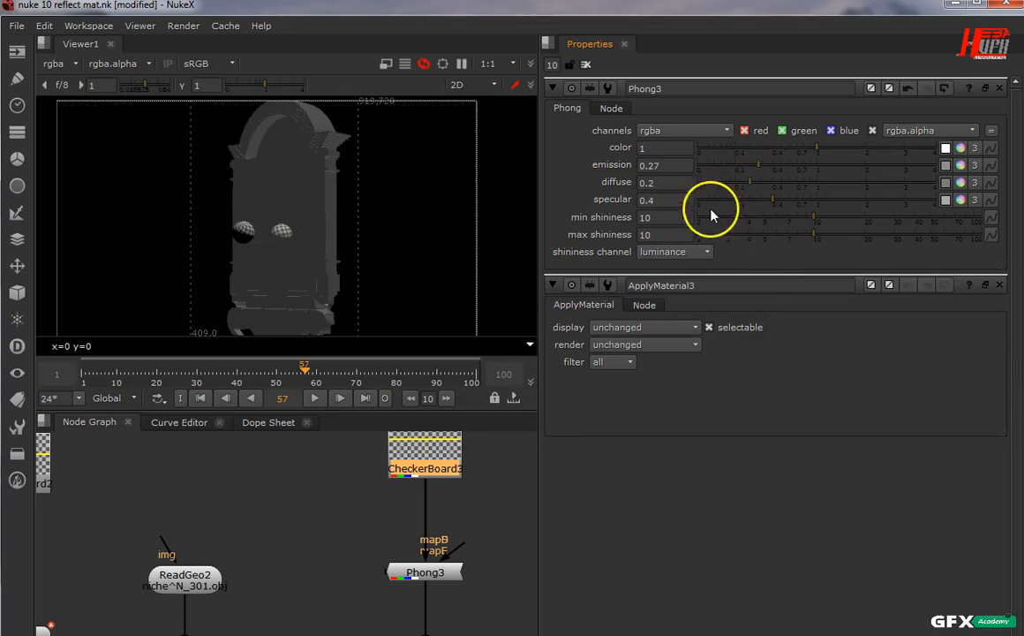
Disconnect CheckerBoard3 from Phong3 and delete it, and set the Phong emission to 0.018 and diffuse to 0.085.
drag(451, 434, 366, 441)
drag(374, 502, 350, 485)
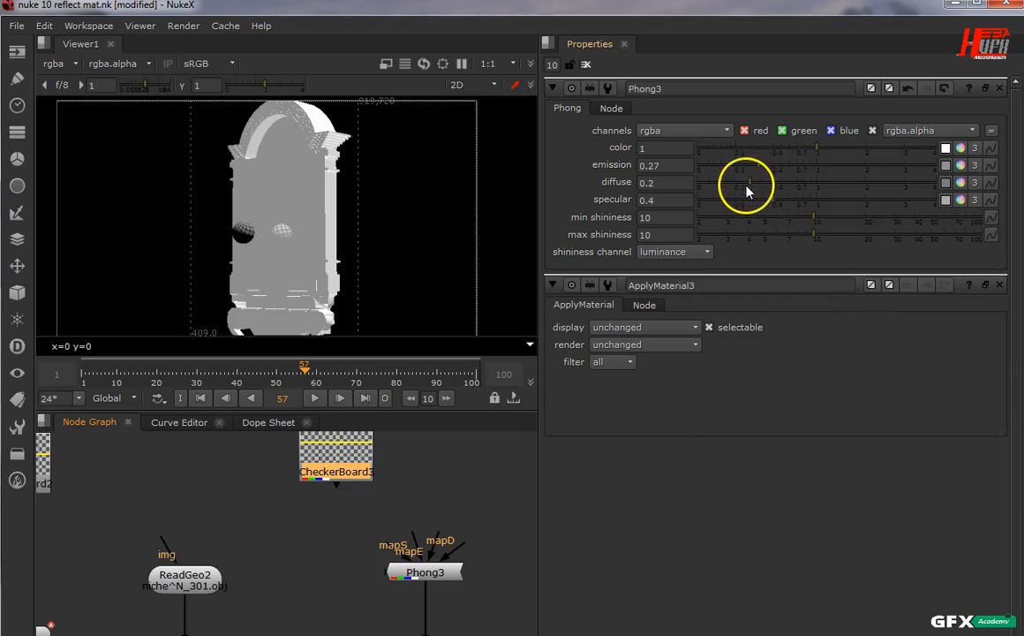
drag(749, 186, 715, 167)
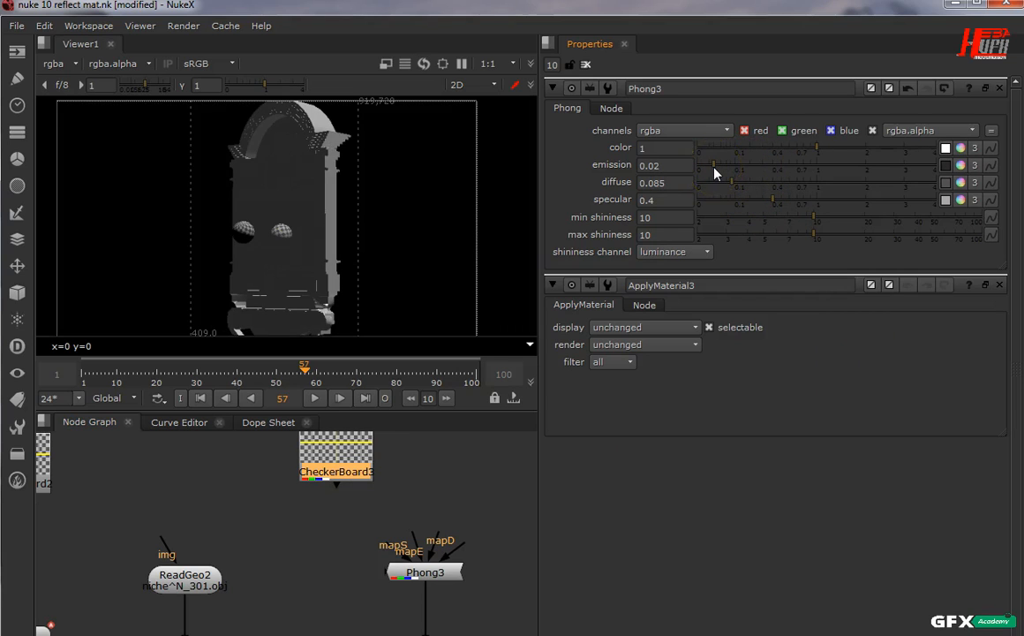
drag(334, 472, 268, 497)
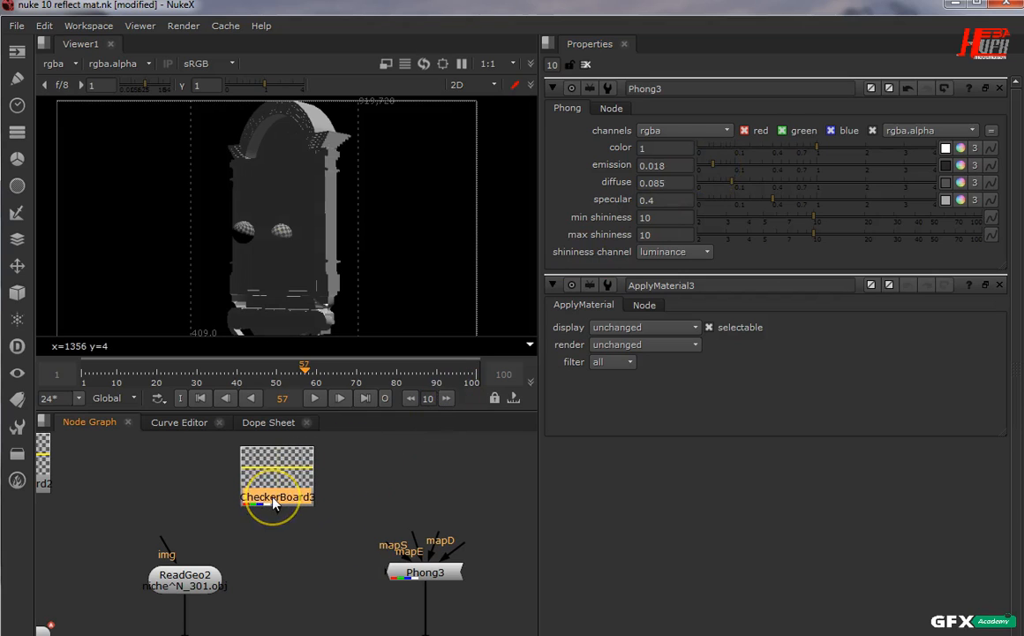
key(Delete)
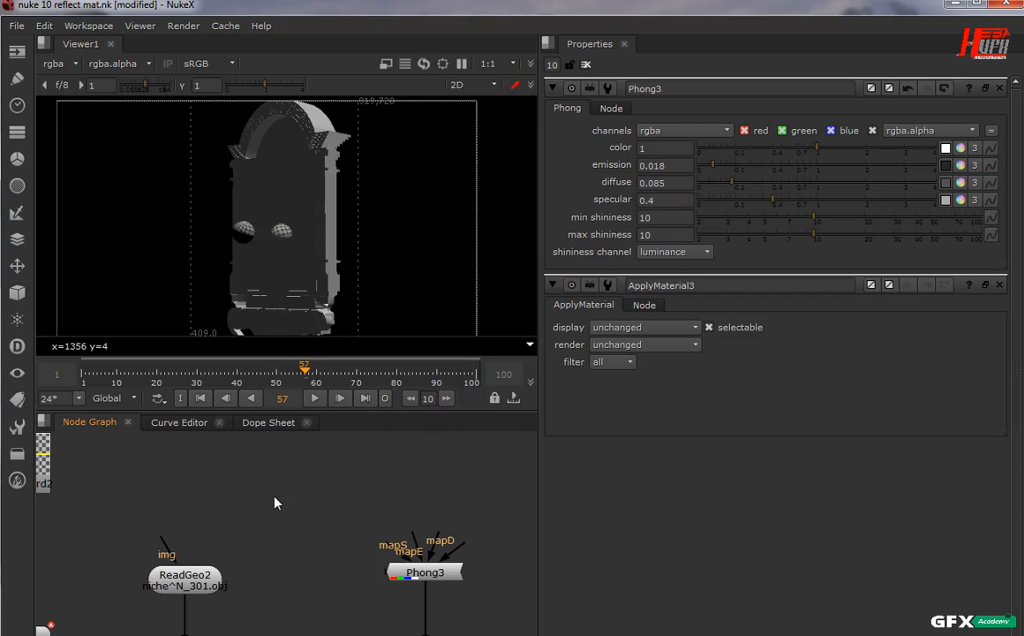
scroll(276, 239, up, 3)
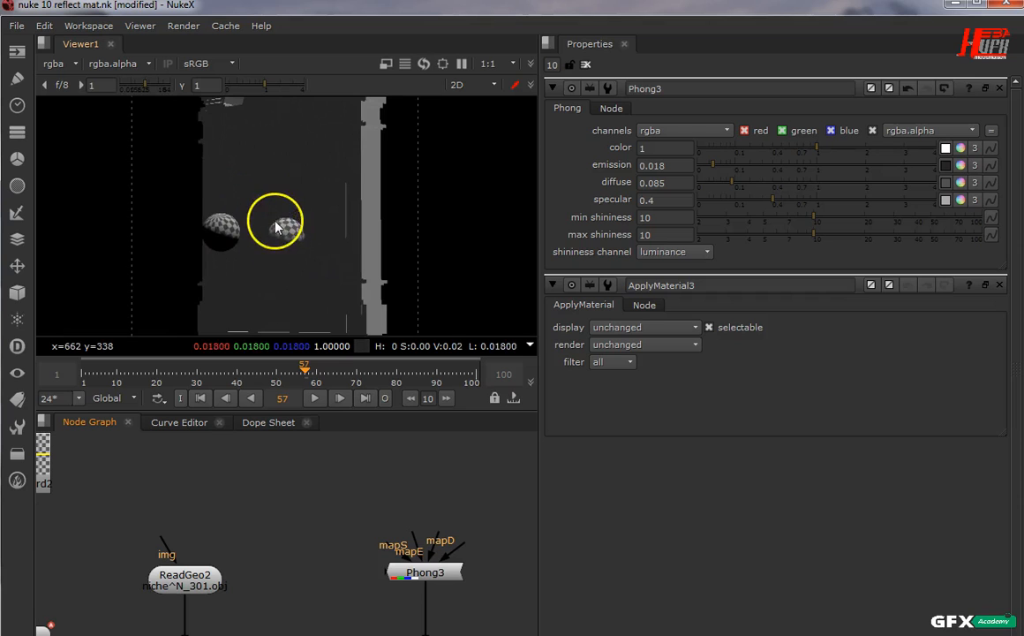
Open Reflection2's settings and set its reflection color to 0.3 red, 0.6 green and 0.23 blue.
scroll(277, 237, up, 4)
drag(278, 234, 325, 333)
middle_drag(325, 564, 347, 423)
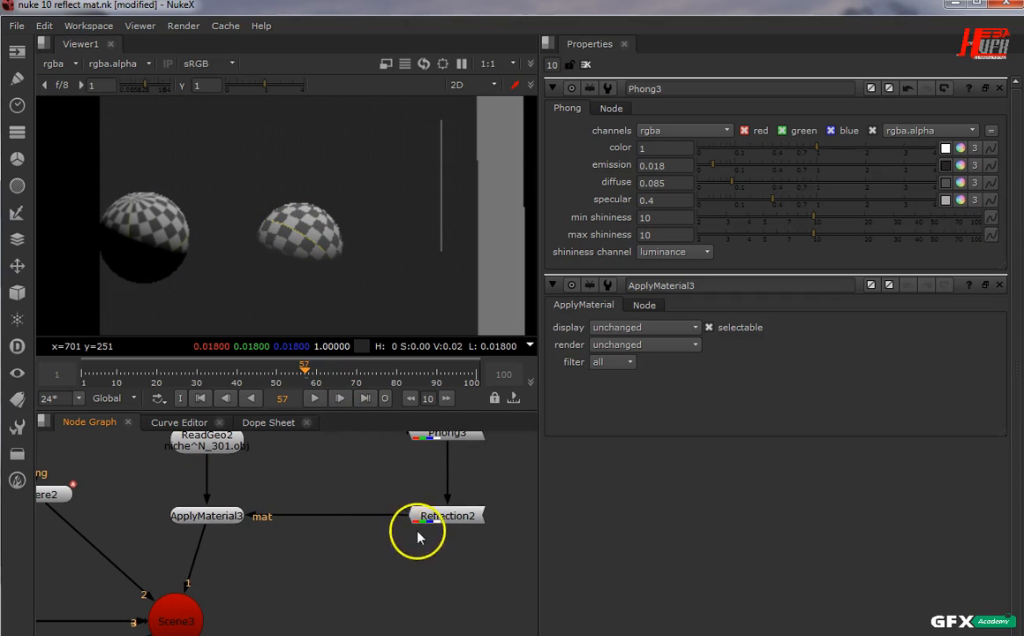
double_click(441, 526)
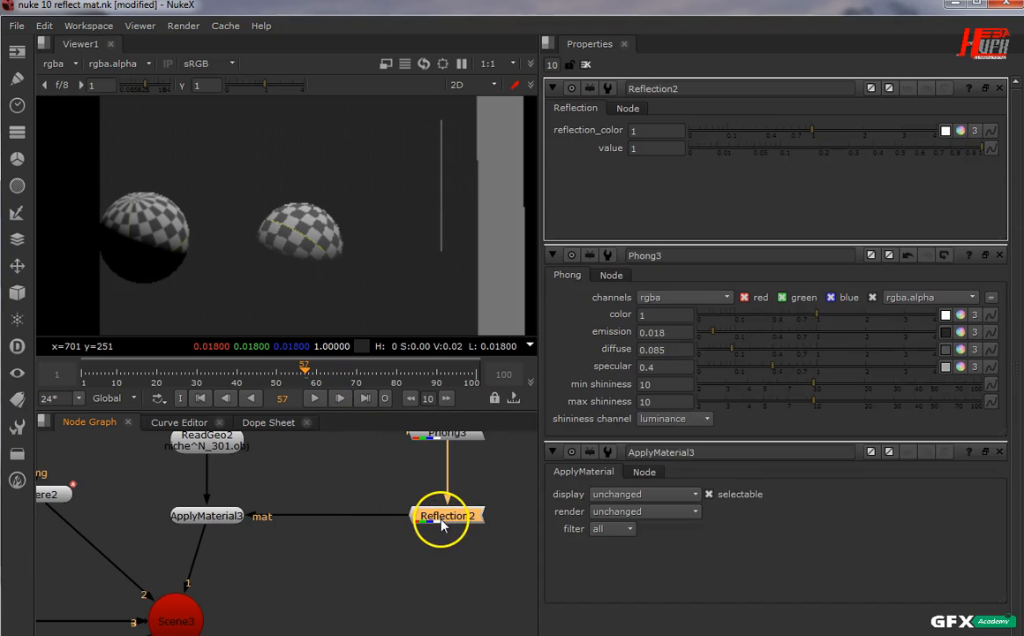
click(961, 131)
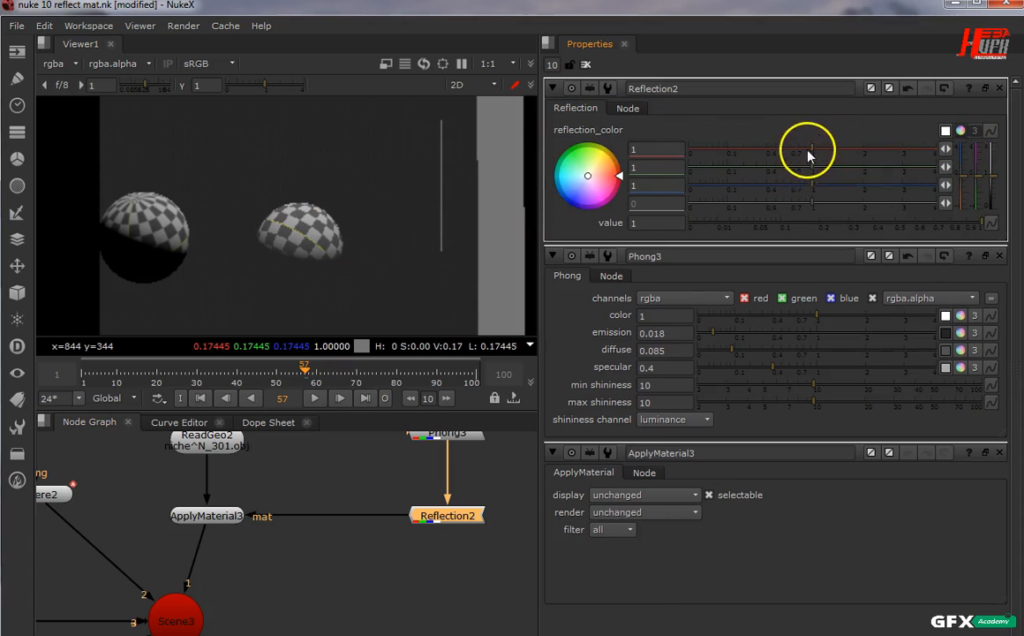
mouse_move(821, 149)
mouse_down()
mouse_move(848, 152)
mouse_move(752, 177)
mouse_up()
mouse_move(746, 180)
mouse_down()
mouse_move(853, 174)
mouse_move(815, 157)
mouse_move(859, 189)
mouse_move(748, 188)
mouse_up()
drag(847, 171, 757, 156)
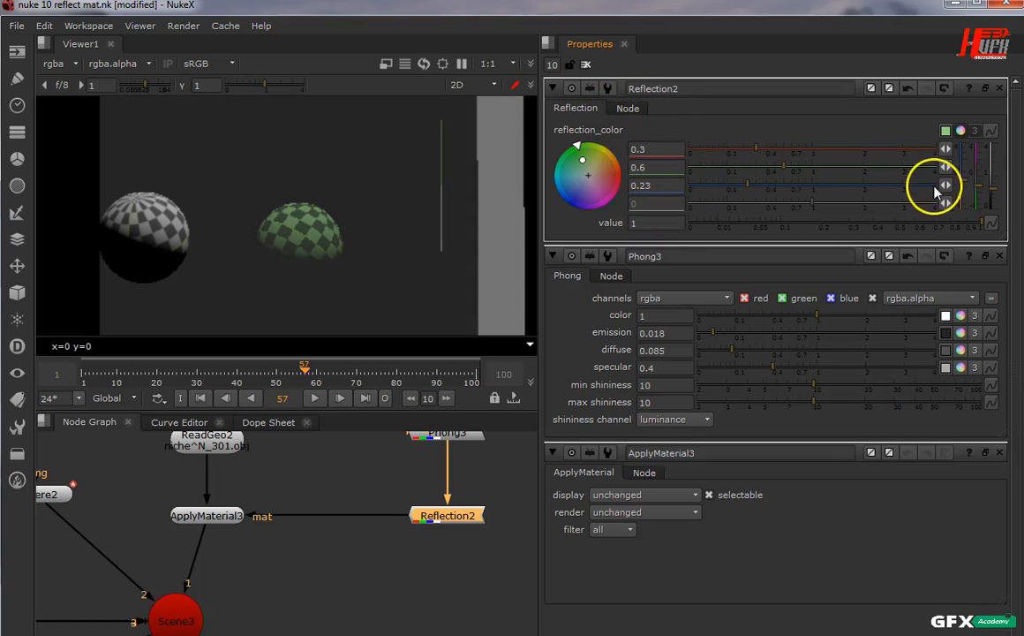
Collapse Reflection2's reflection color to a single 0.3, and try a reflection value of 0.525 before restoring it to 1.
click(973, 130)
click(973, 131)
click(900, 148)
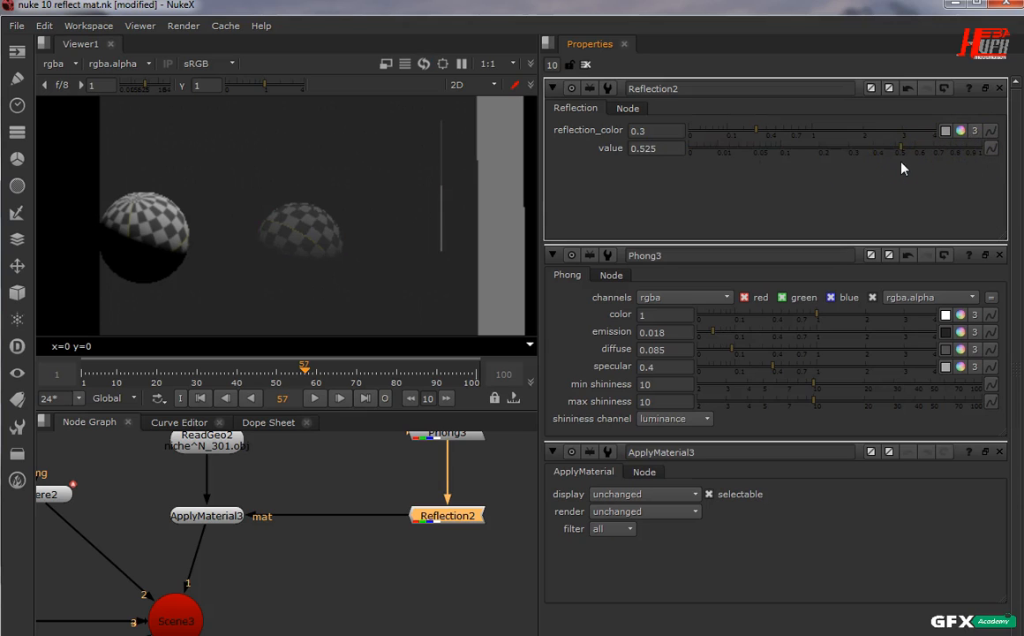
click(778, 149)
drag(777, 149, 985, 148)
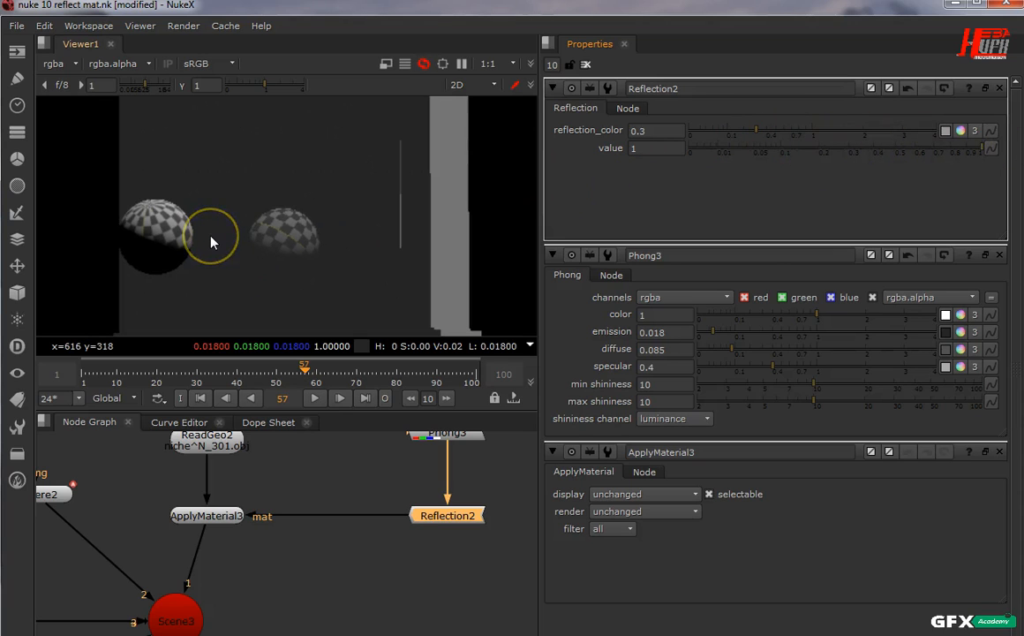
Try a green reflection component of 0.57, and collapse the reflection color back to a single 0.3.
click(961, 131)
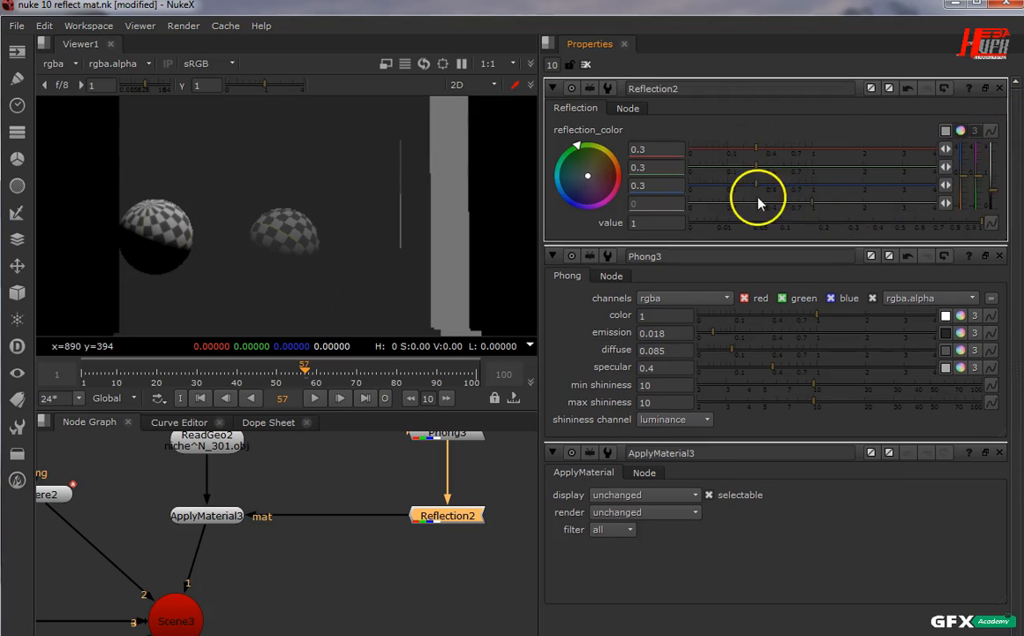
drag(755, 170, 784, 172)
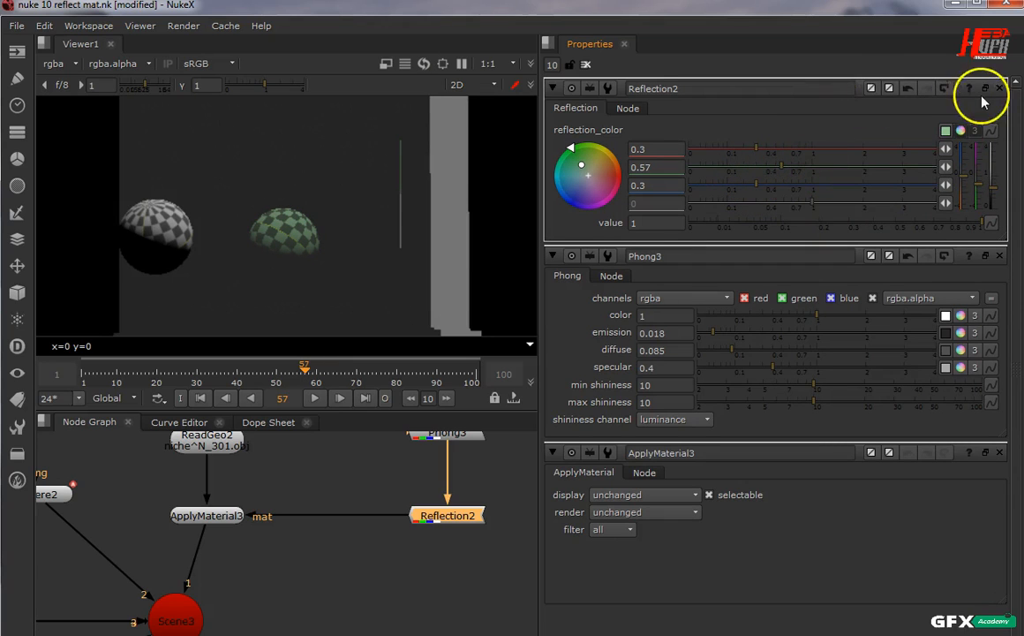
click(960, 131)
click(973, 133)
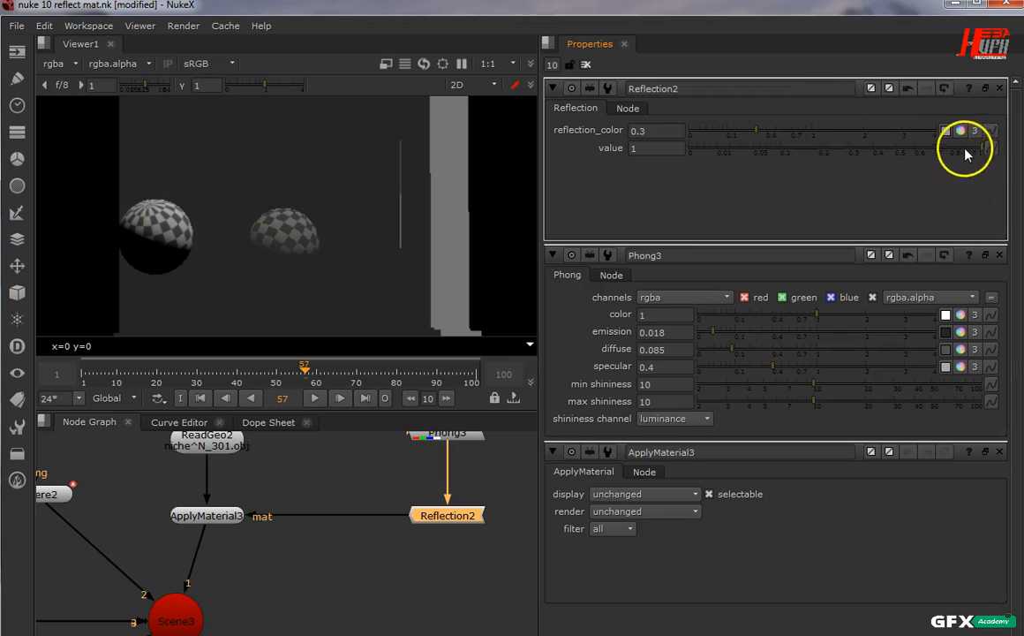
Split the reflection color into separate channels and set green to 0.61, keeping red and blue at 0.3.
click(975, 130)
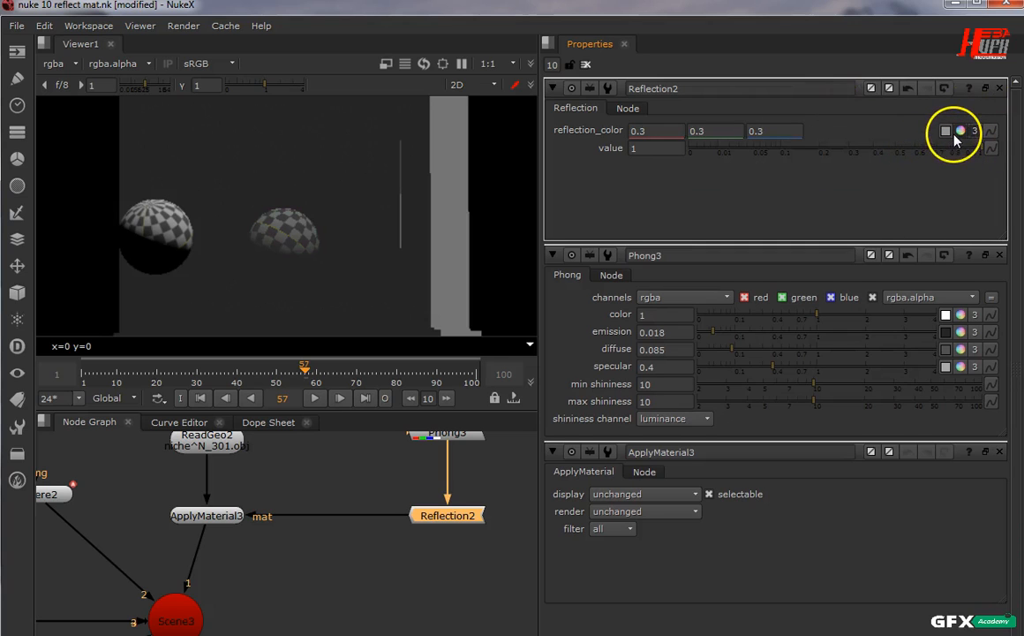
click(960, 130)
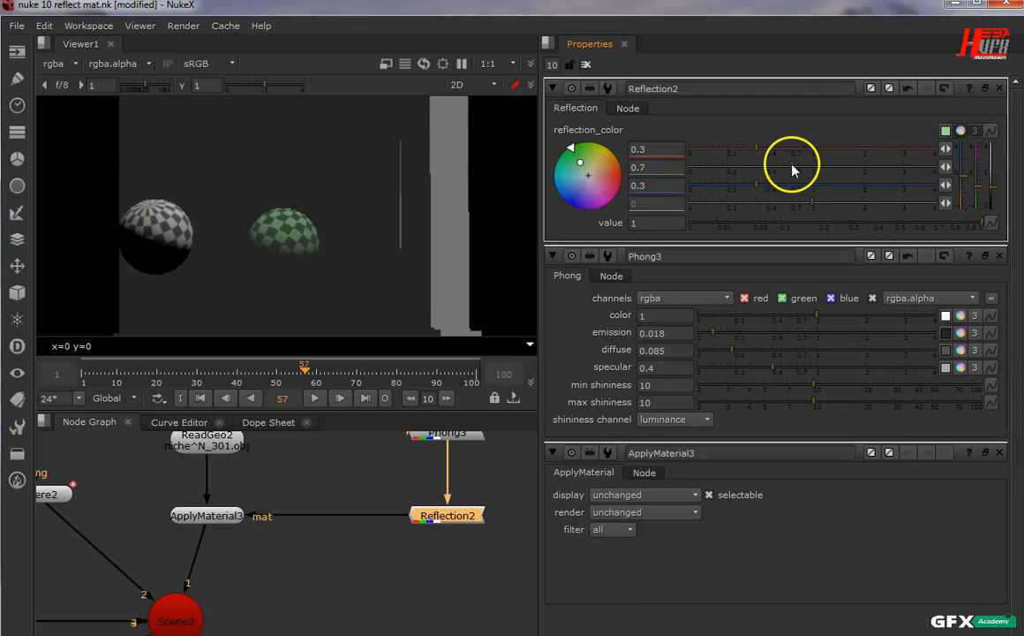
click(786, 167)
click(960, 131)
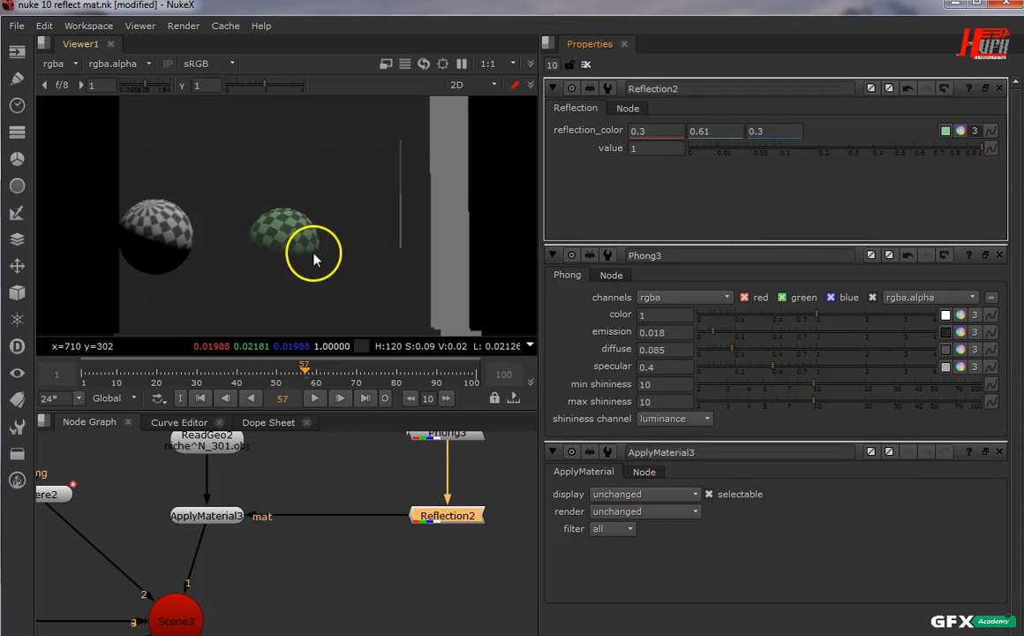
Move to frame 80 and examine the sphere and its green-tinted reflection in the niche.
scroll(322, 235, down, 5)
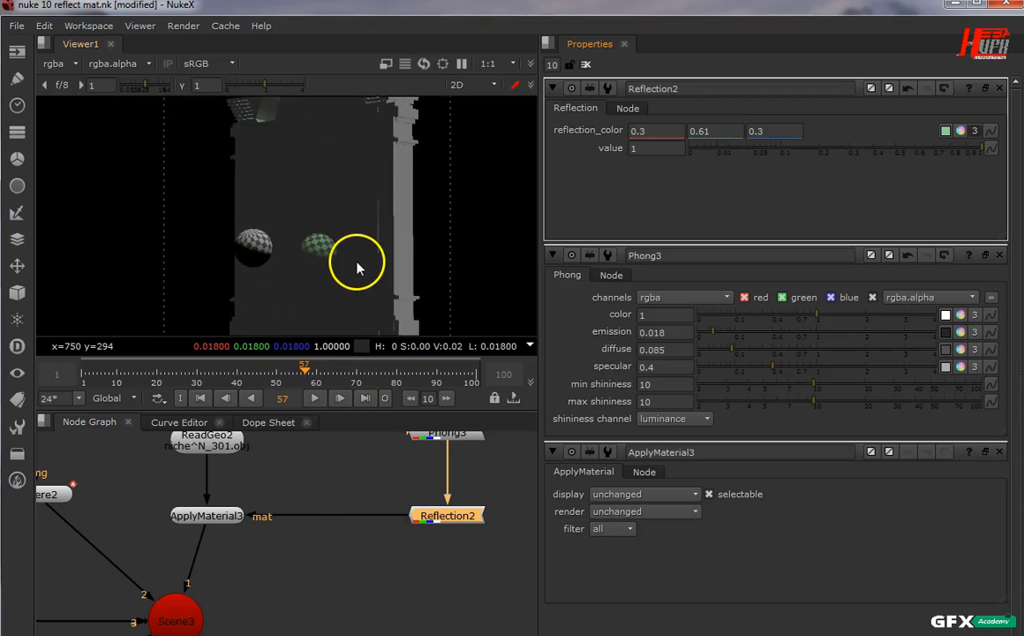
drag(203, 368, 397, 372)
middle_drag(422, 521, 402, 589)
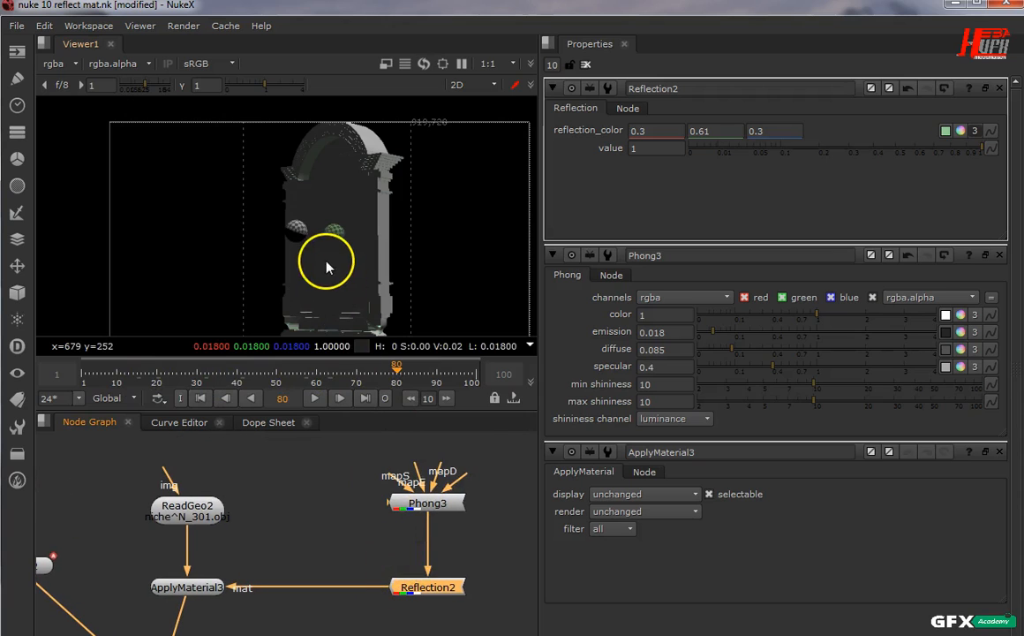
scroll(300, 238, up, 3)
Duplicate the Phong3 shader and insert the copy between CheckerBoard2 and Sphere2.
middle_drag(249, 506, 418, 541)
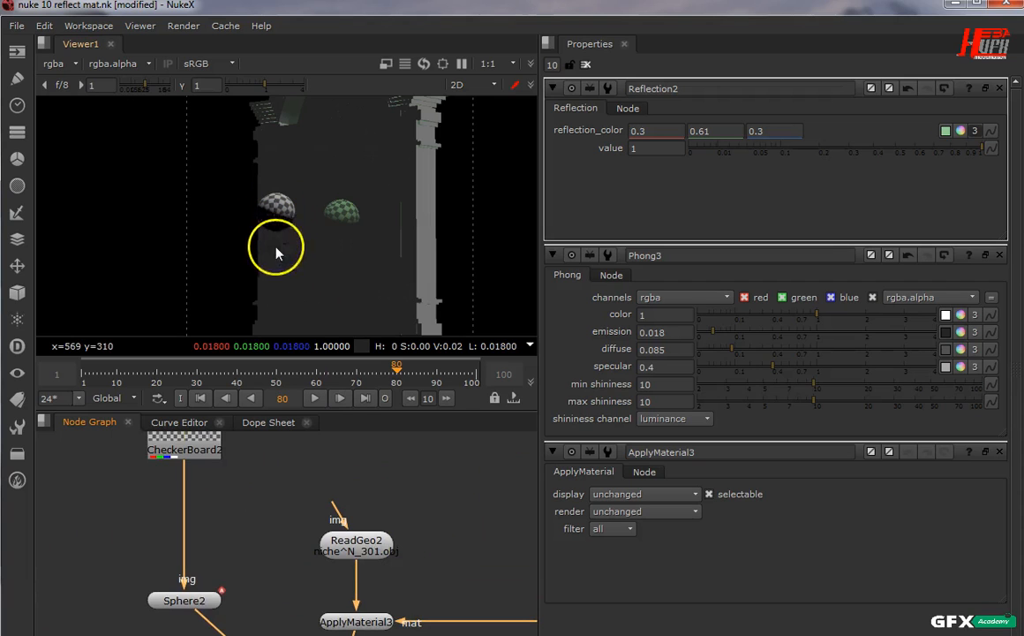
middle_drag(272, 520, 172, 430)
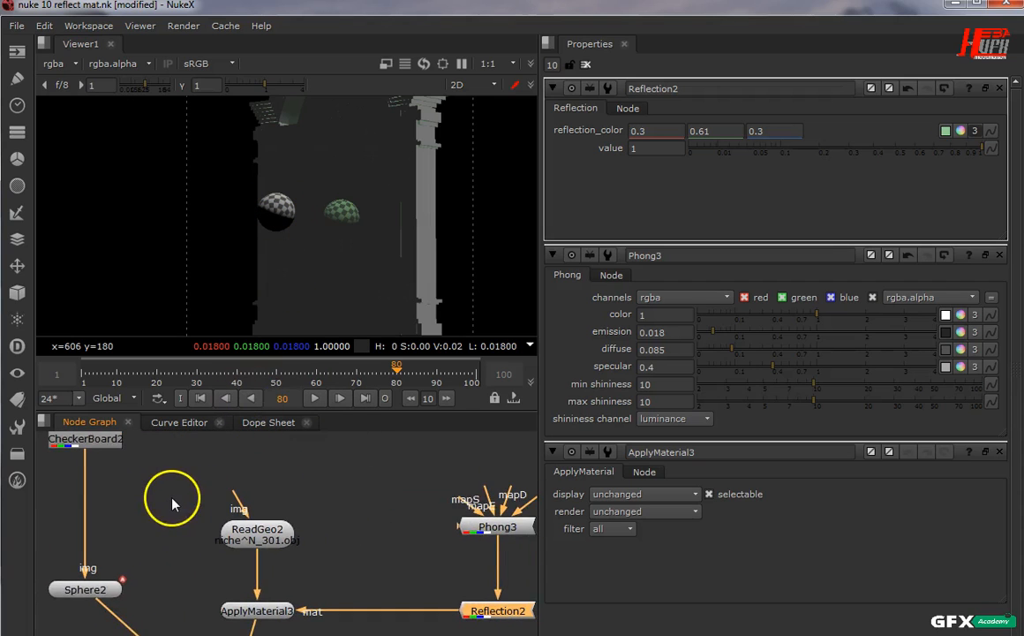
click(500, 531)
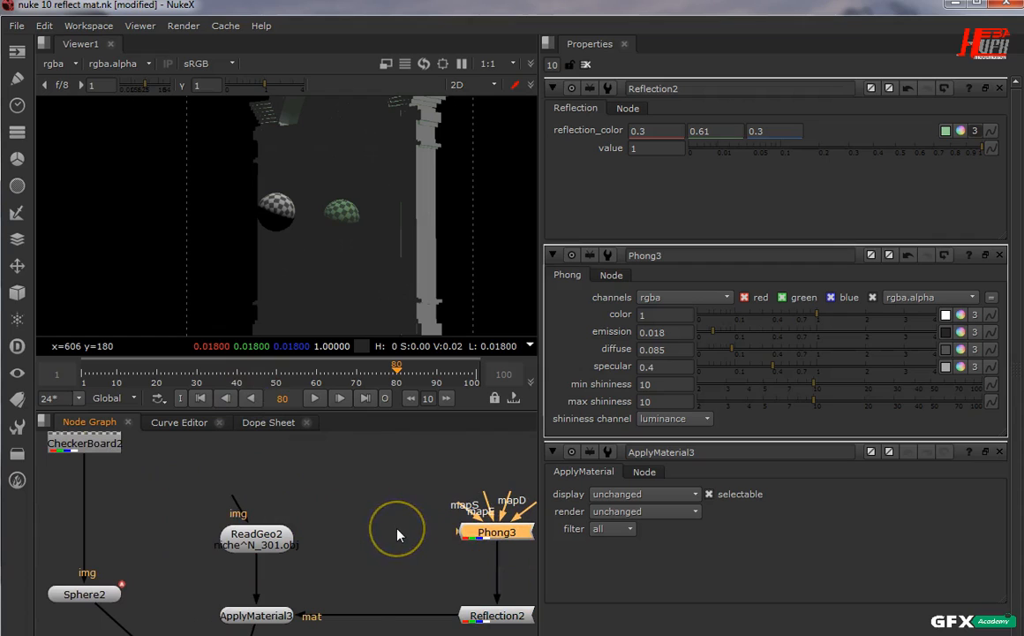
click(77, 452)
click(137, 507)
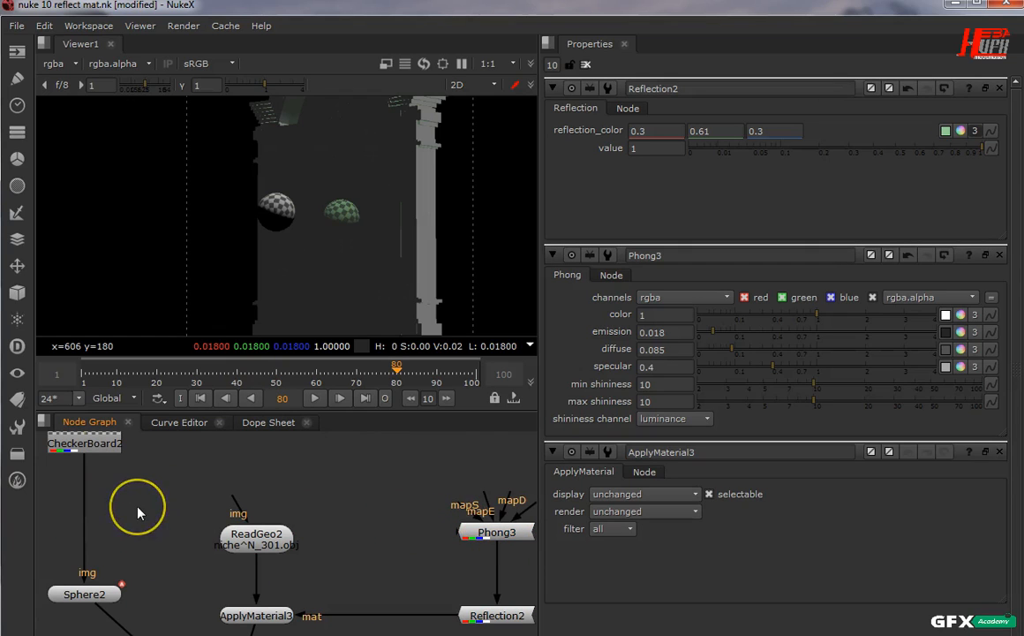
key(ctrl+v)
drag(138, 513, 93, 539)
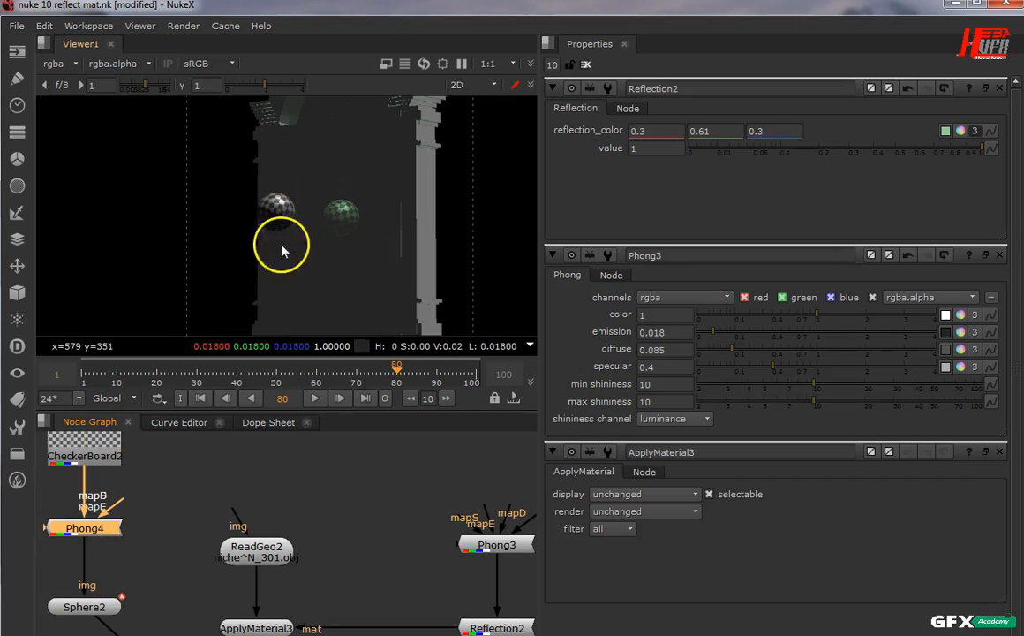
Set the emission of the sphere's Phong4 shader to 0.012 and its diffuse to 0.06.
double_click(87, 547)
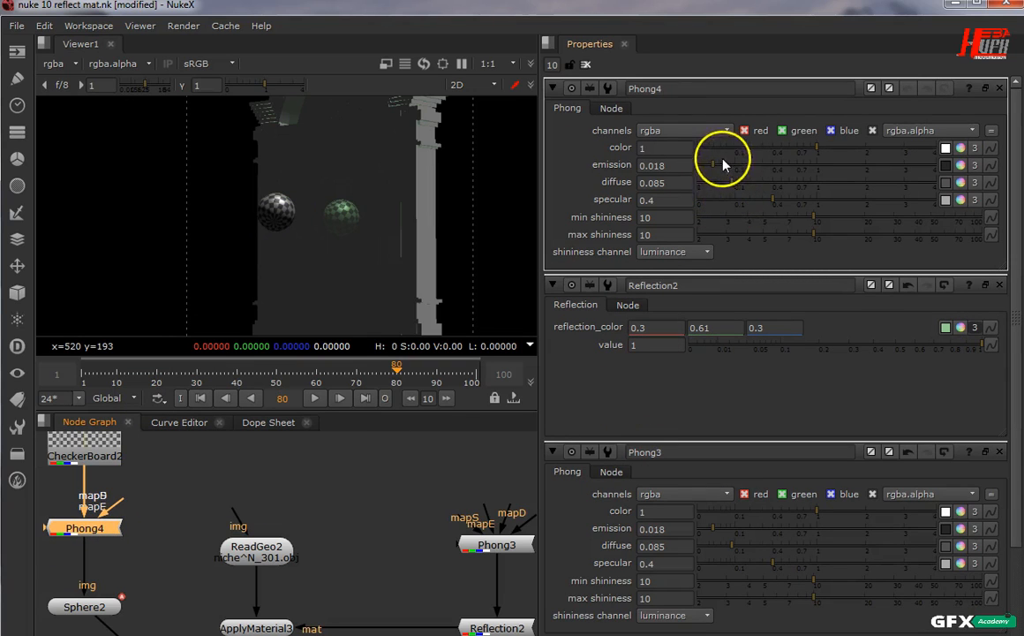
drag(713, 167, 702, 167)
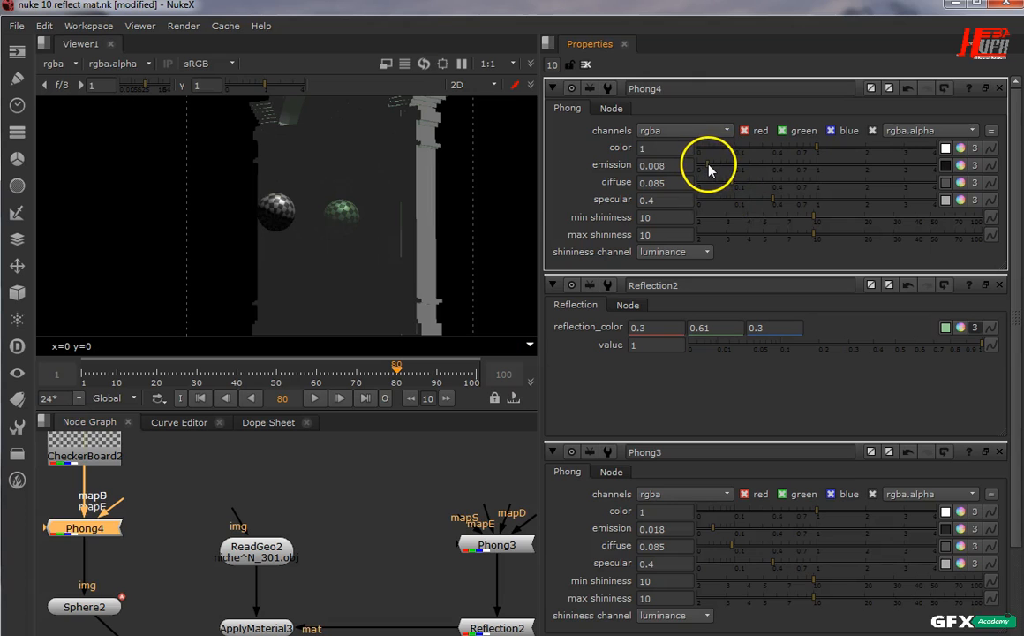
scroll(265, 212, up, 6)
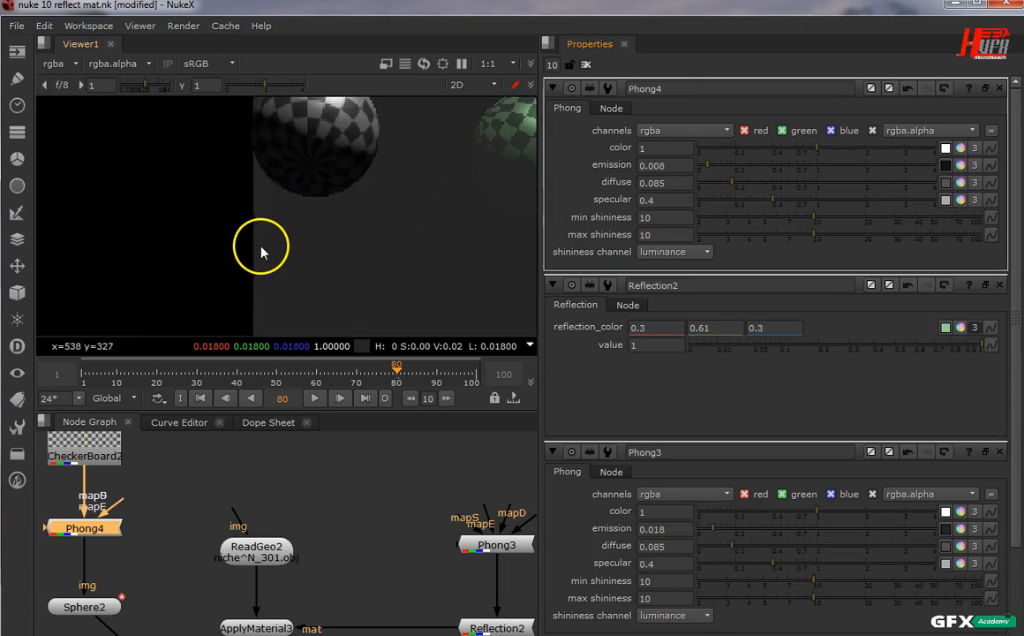
click(713, 167)
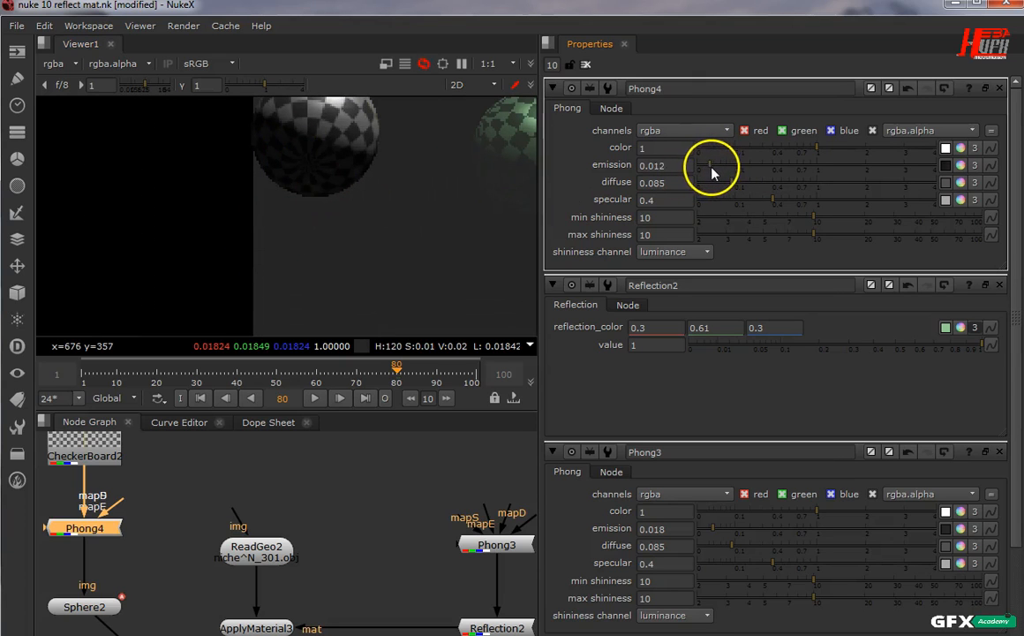
drag(713, 168, 709, 168)
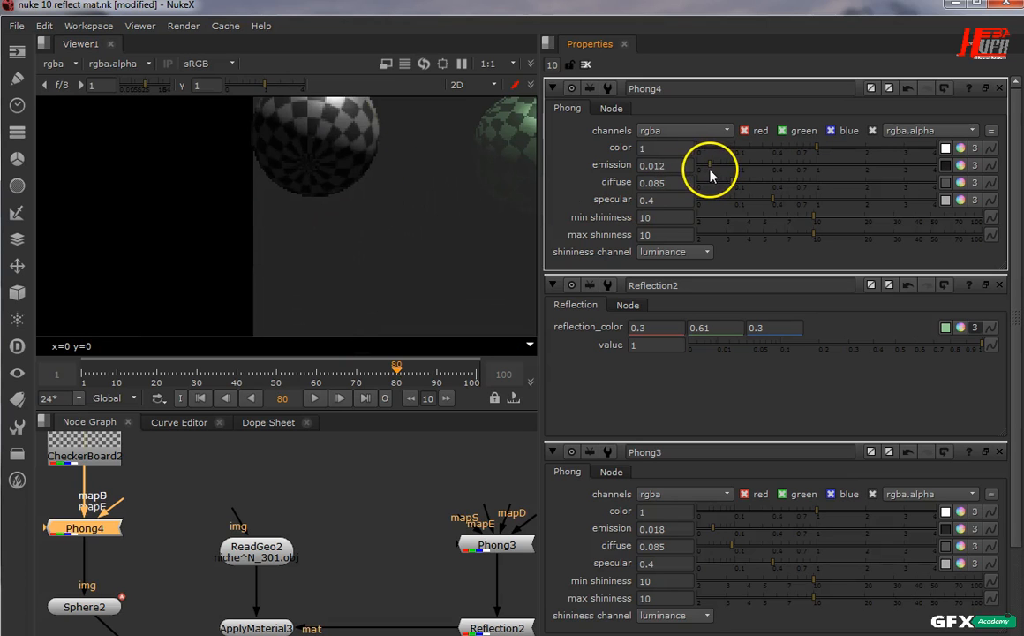
scroll(350, 221, down, 2)
scroll(309, 256, down, 2)
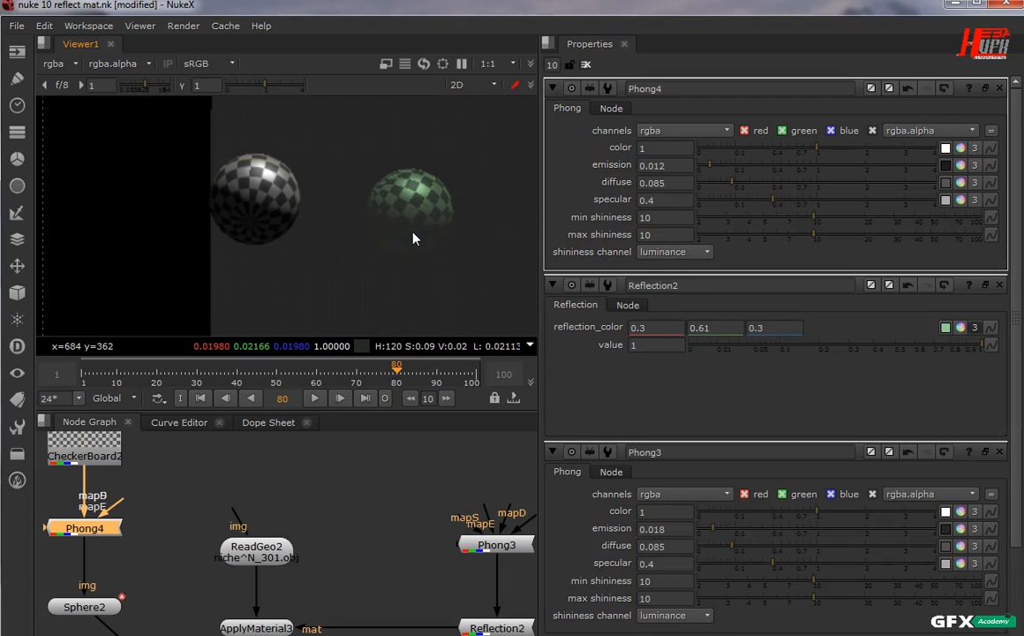
drag(728, 185, 728, 189)
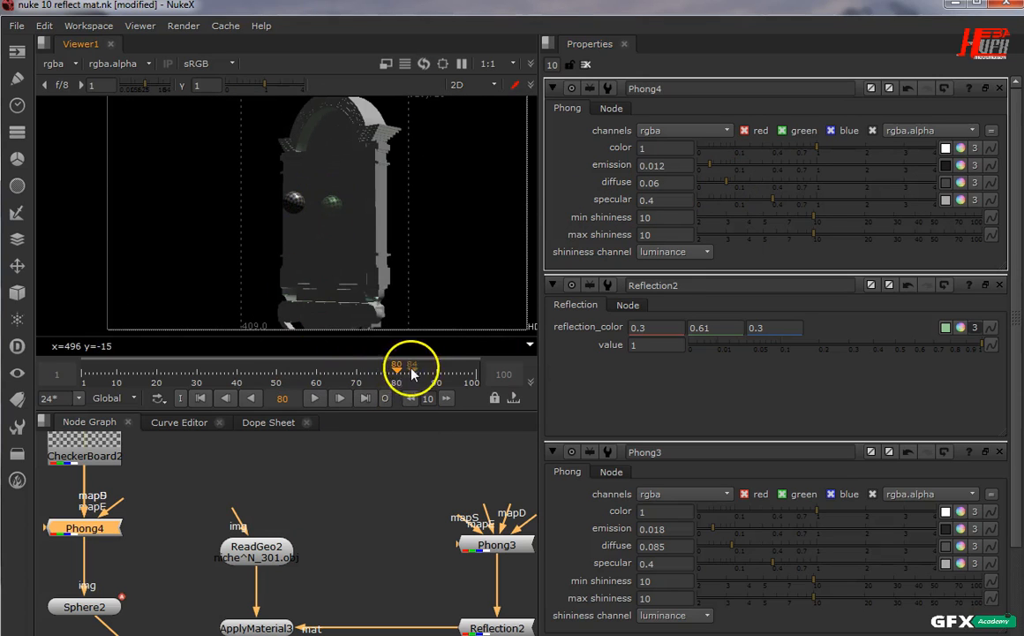
Play back the animation to examine the moving sphere's reflection in the niche, stopping at frame 52.
drag(146, 370, 298, 371)
click(314, 398)
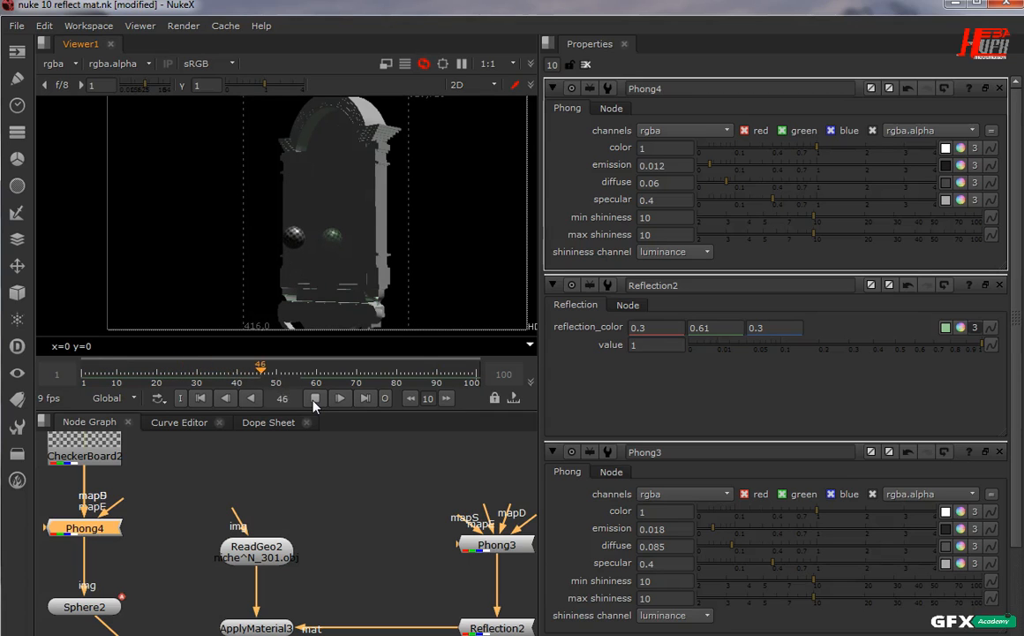
click(336, 322)
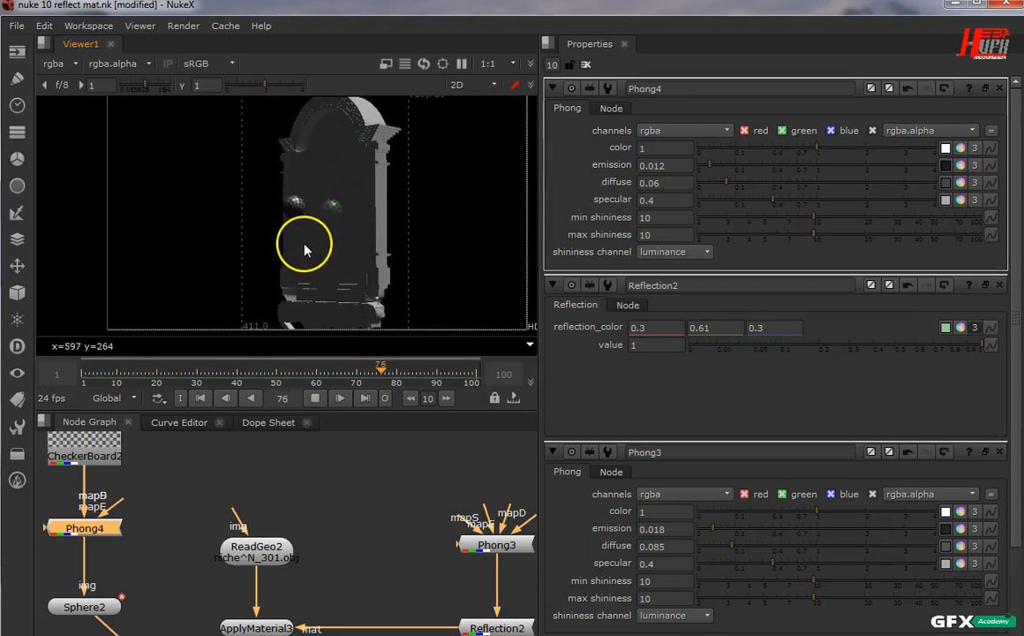
click(354, 199)
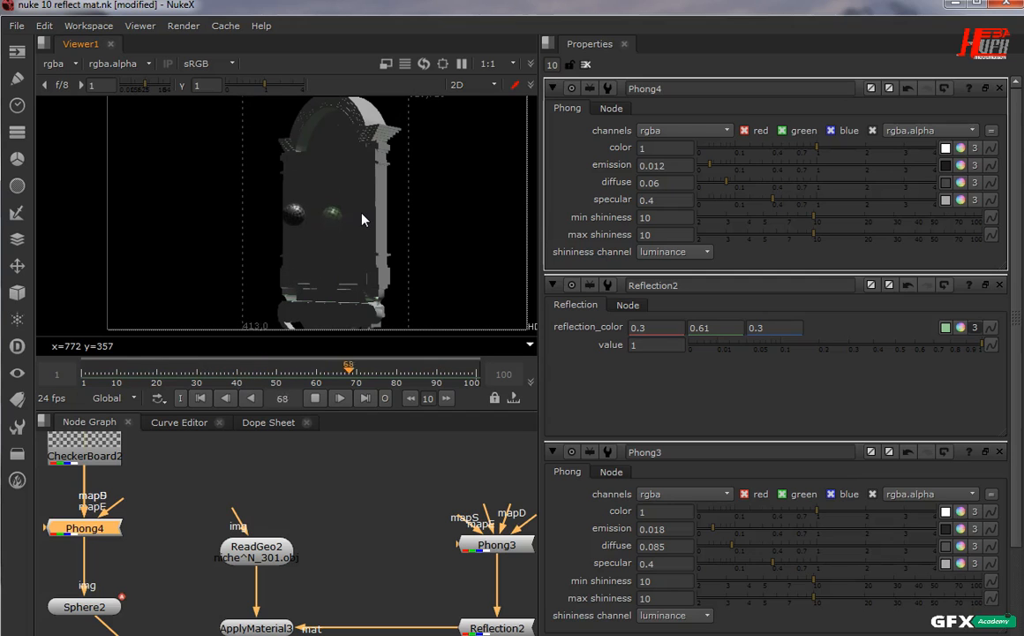
click(393, 183)
click(459, 215)
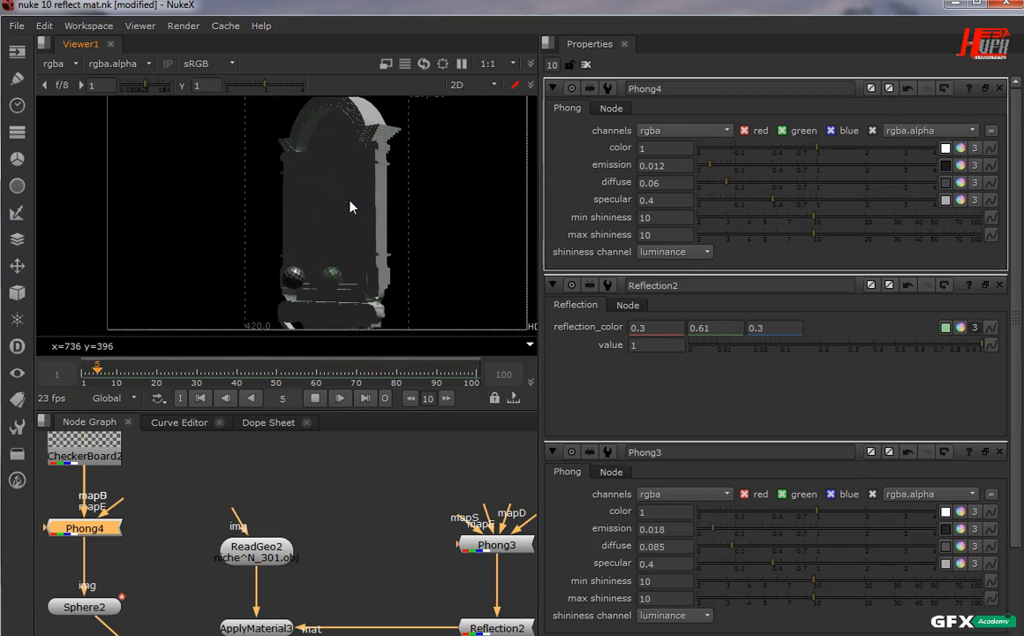
click(341, 220)
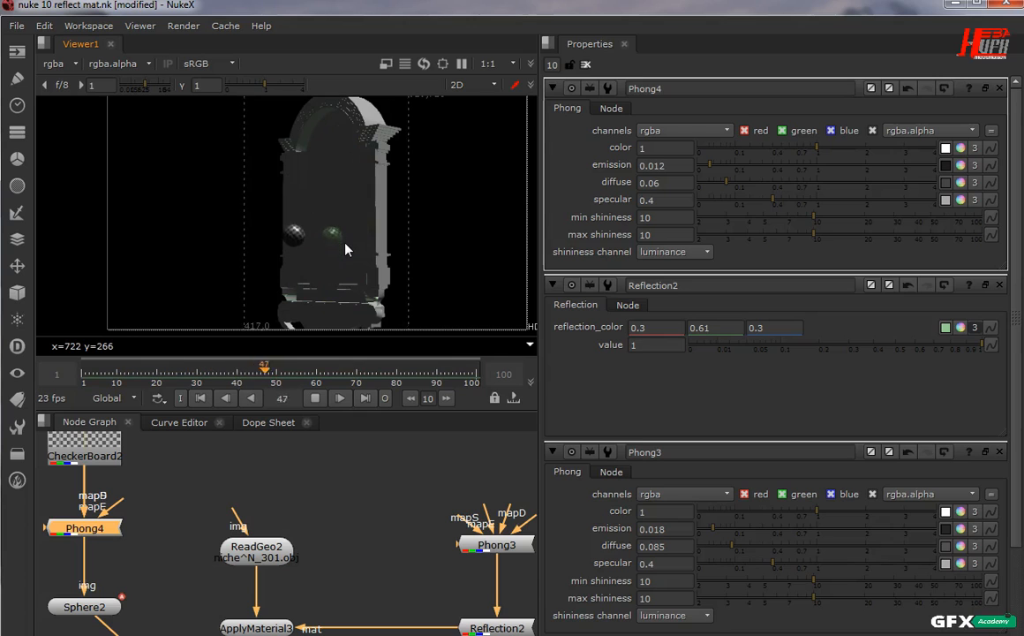
click(385, 460)
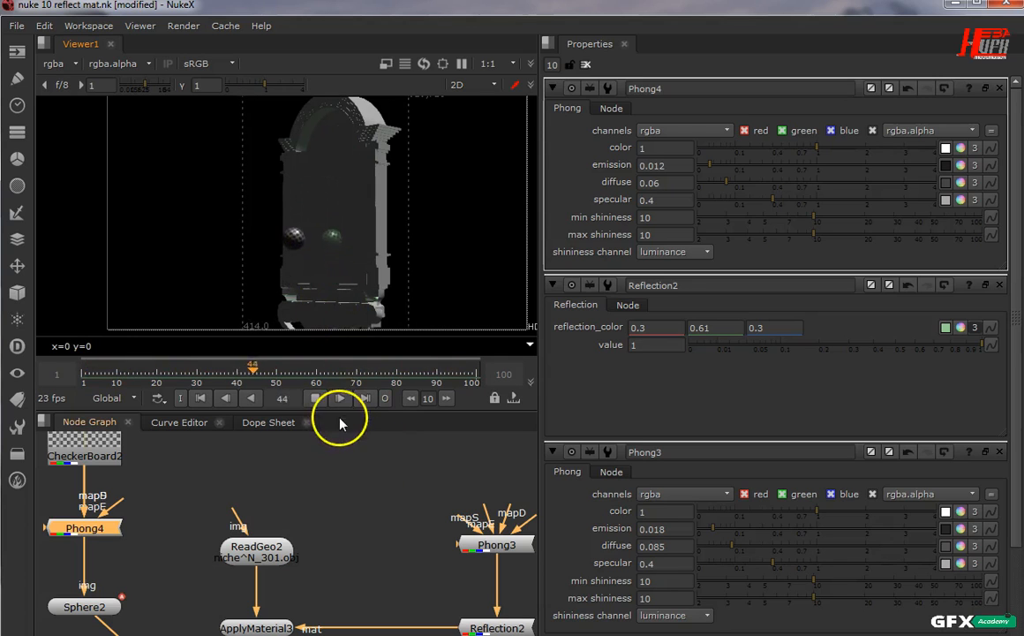
key(f)
click(316, 402)
click(315, 399)
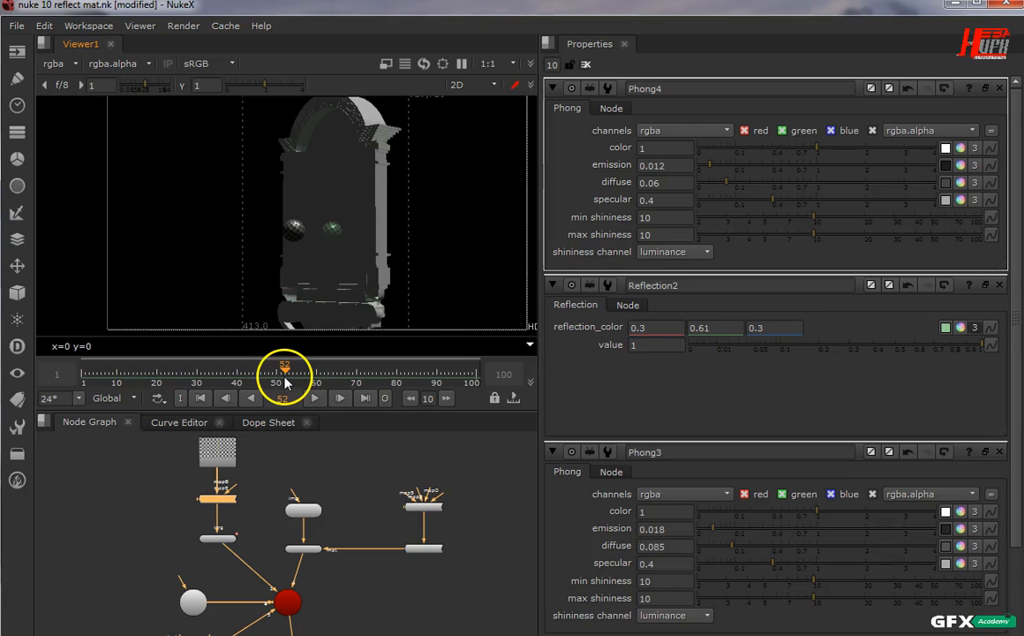
Open the RayRender2 node's properties and review its AOV outputs and motion blur settings.
middle_drag(389, 521, 385, 431)
scroll(322, 553, up, 5)
middle_drag(320, 548, 350, 475)
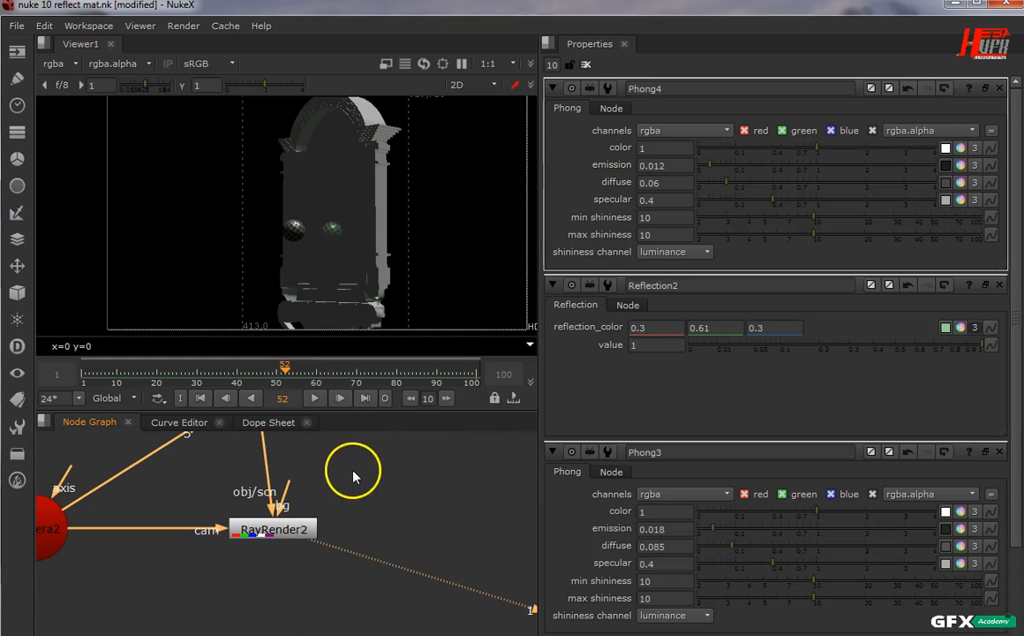
click(289, 532)
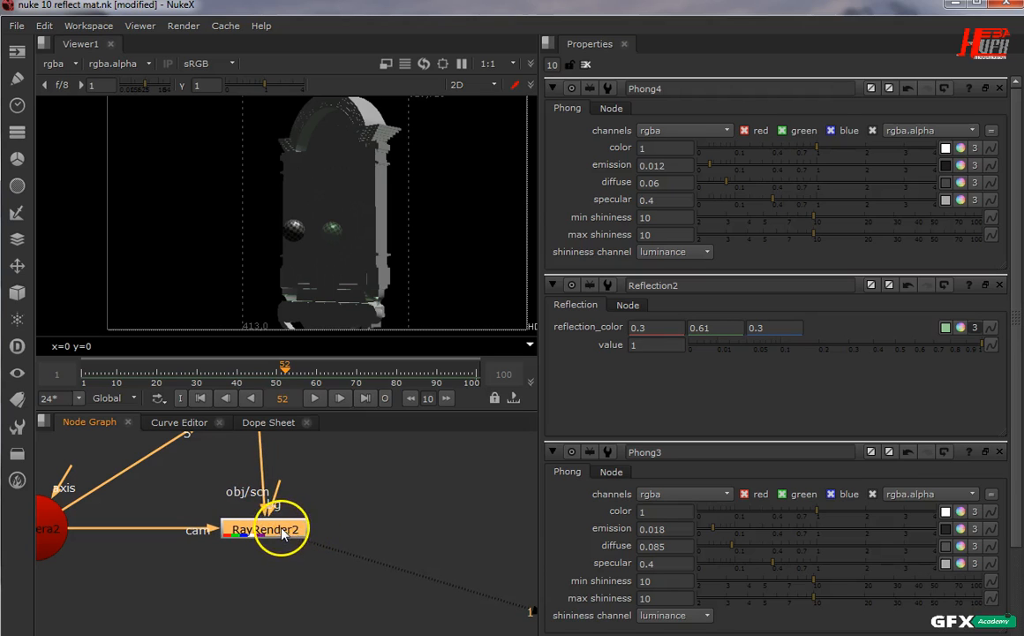
double_click(276, 532)
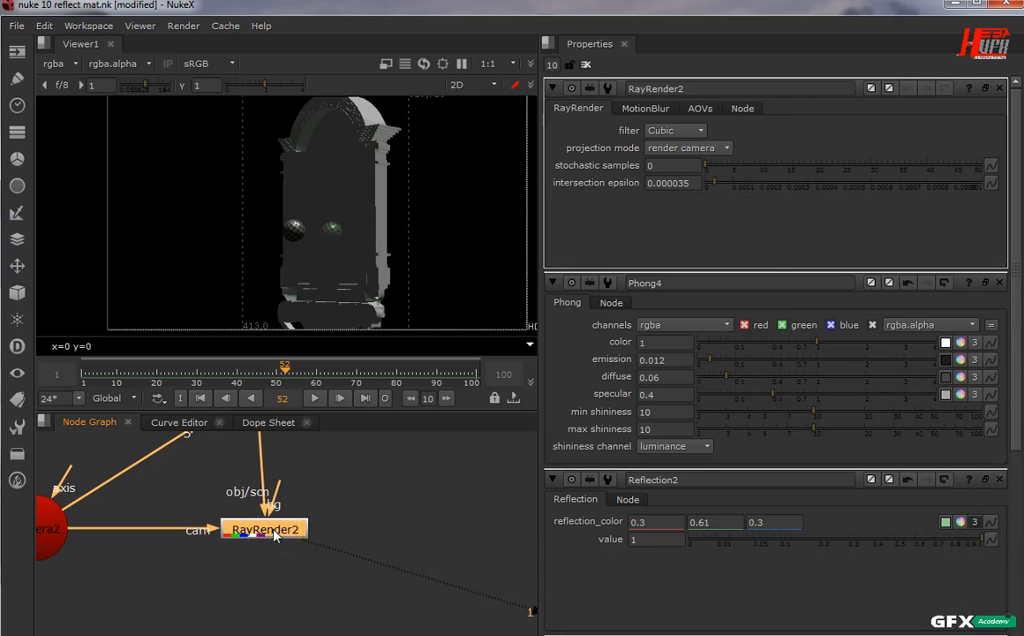
click(701, 109)
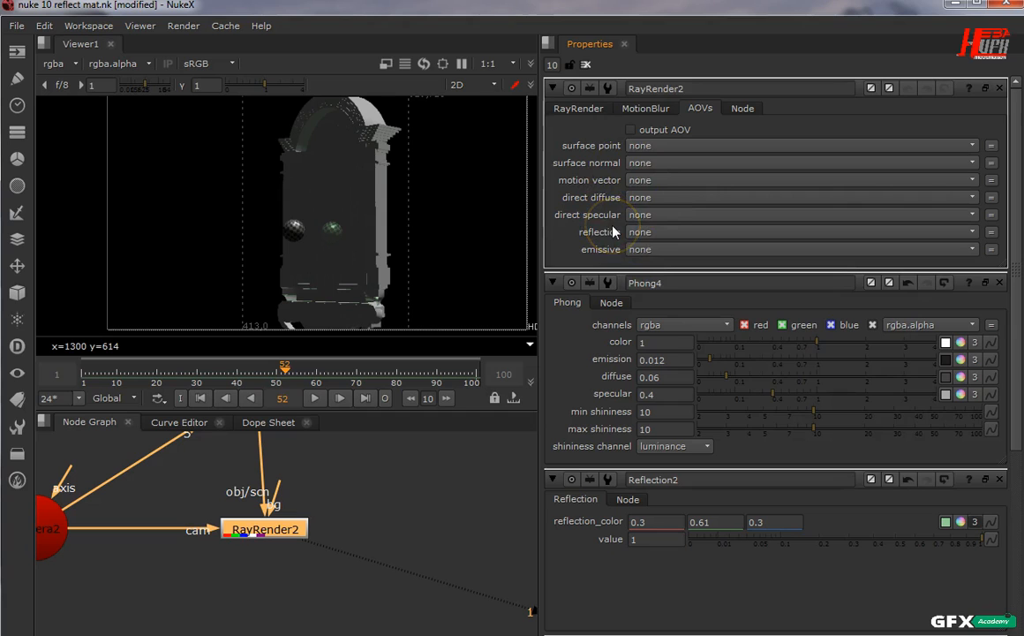
click(635, 114)
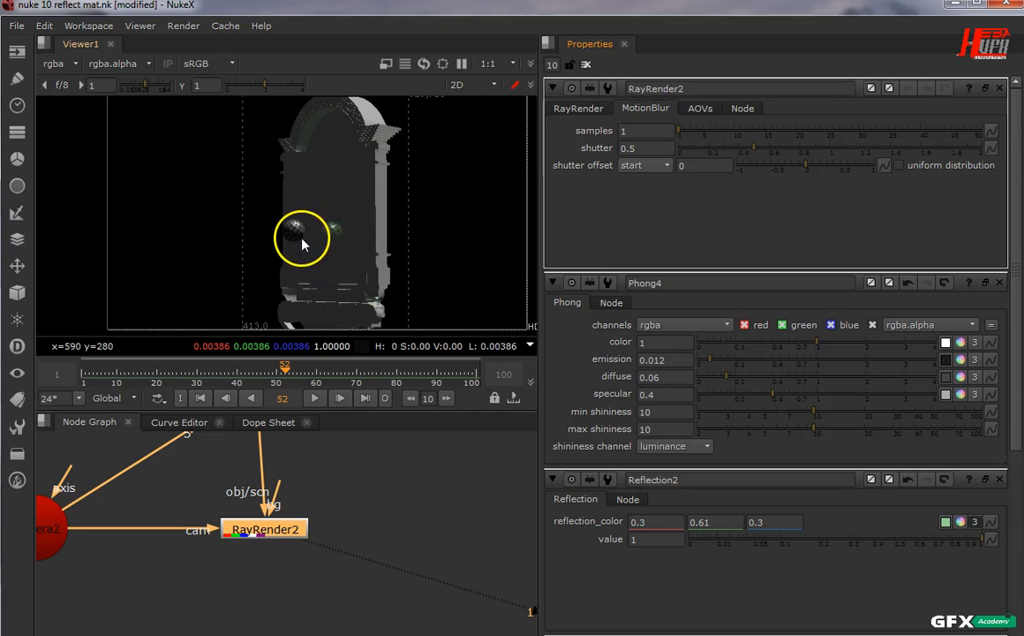
Play back the animation from about frame 34 to examine the sphere and its reflection up close, and settle on frame 50.
scroll(395, 243, up, 3)
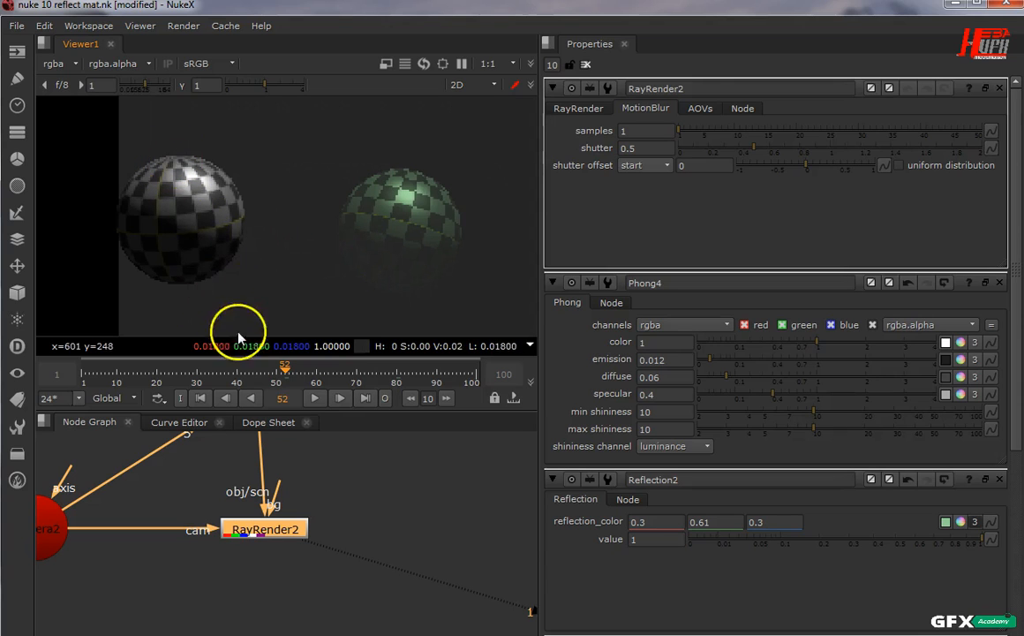
scroll(218, 278, down, 3)
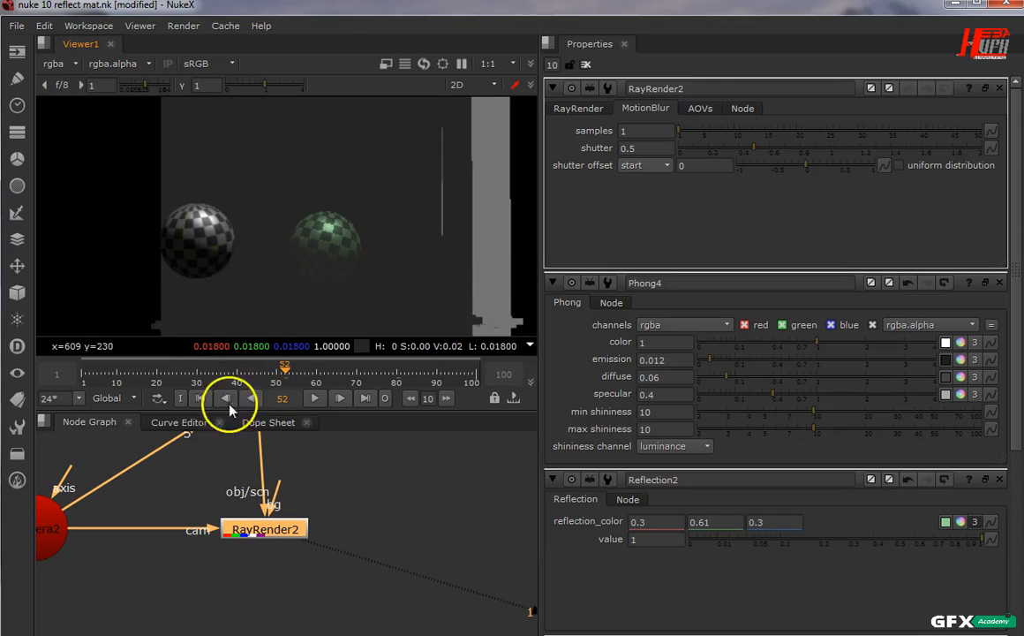
click(217, 381)
click(316, 399)
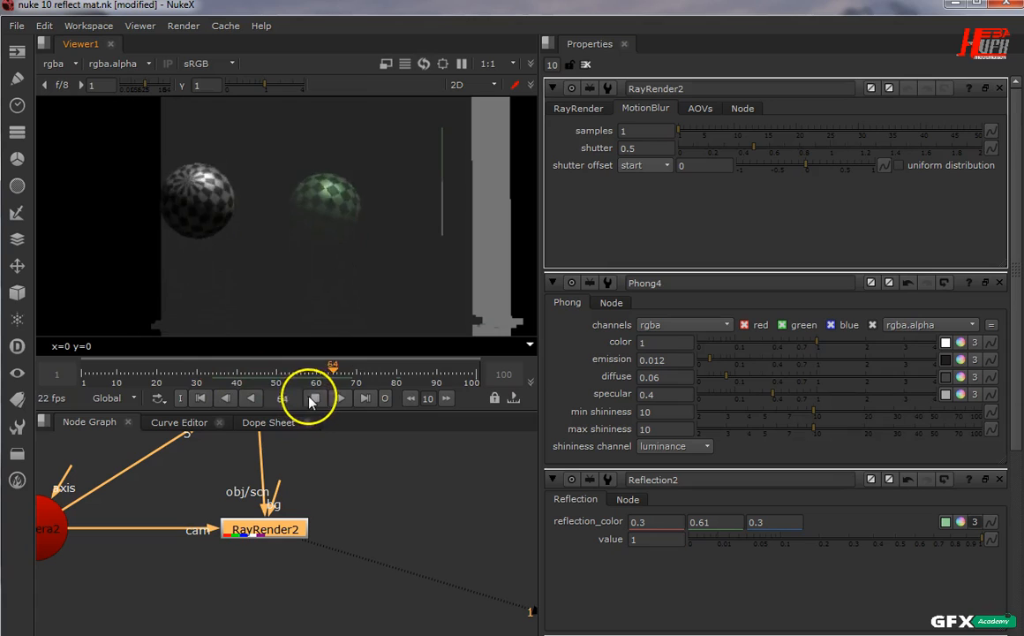
click(315, 398)
click(237, 377)
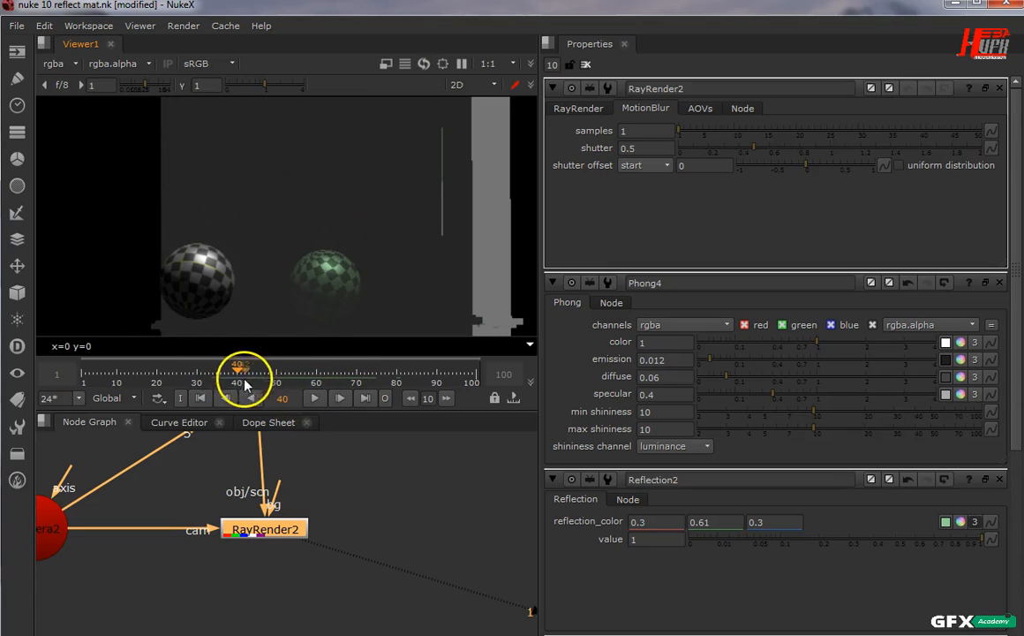
click(277, 382)
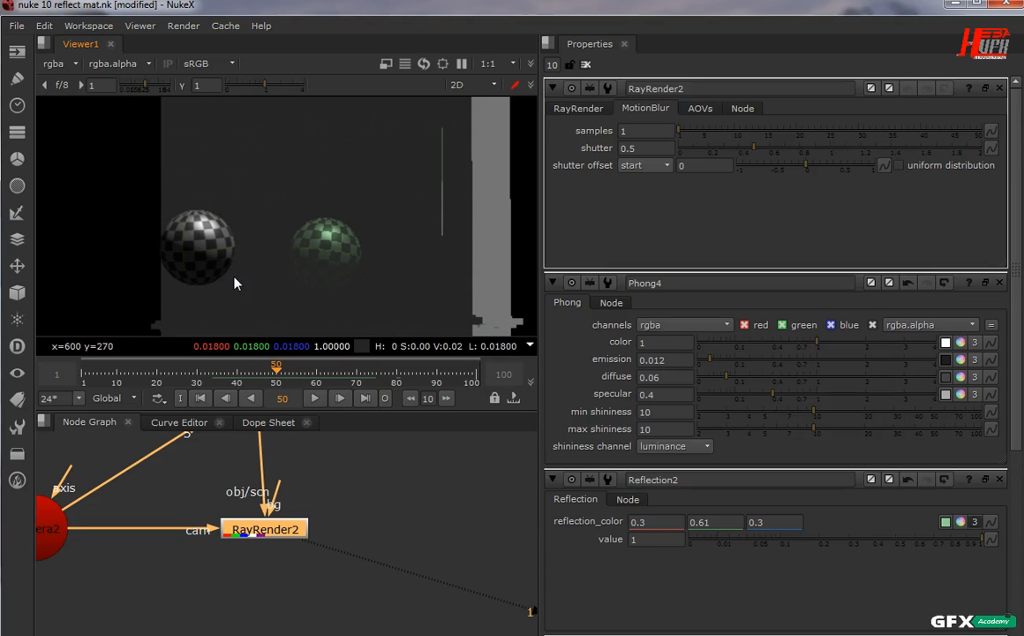
Try motion blur samples of 4 and 5 on RayRender2 and examine the sphere's edges at frame 50.
scroll(228, 265, up, 2)
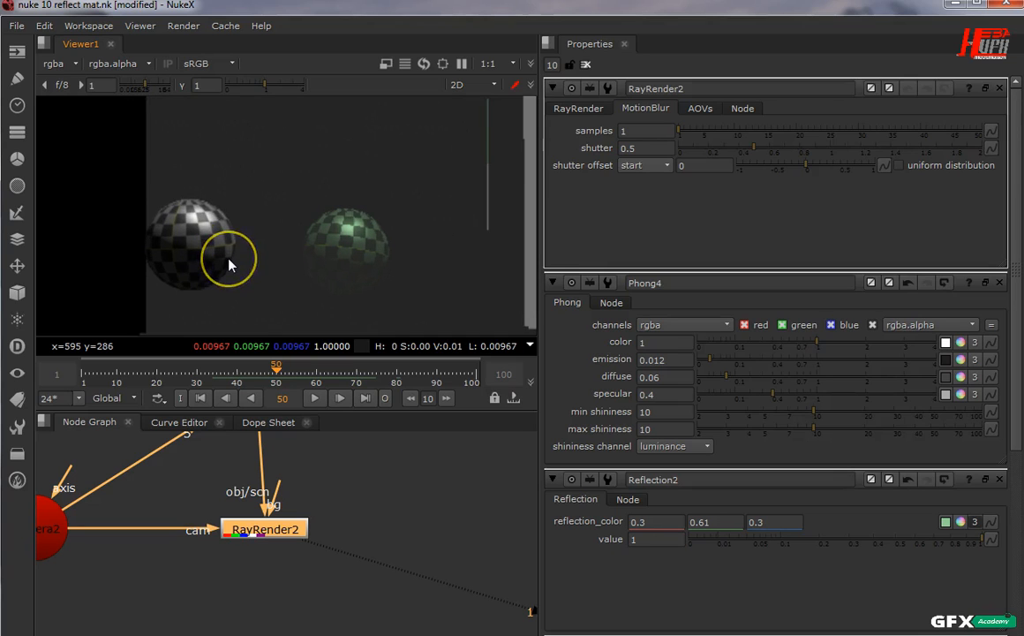
scroll(228, 258, up, 1)
mouse_move(358, 222)
middle_down()
mouse_move(324, 202)
mouse_move(364, 215)
middle_up()
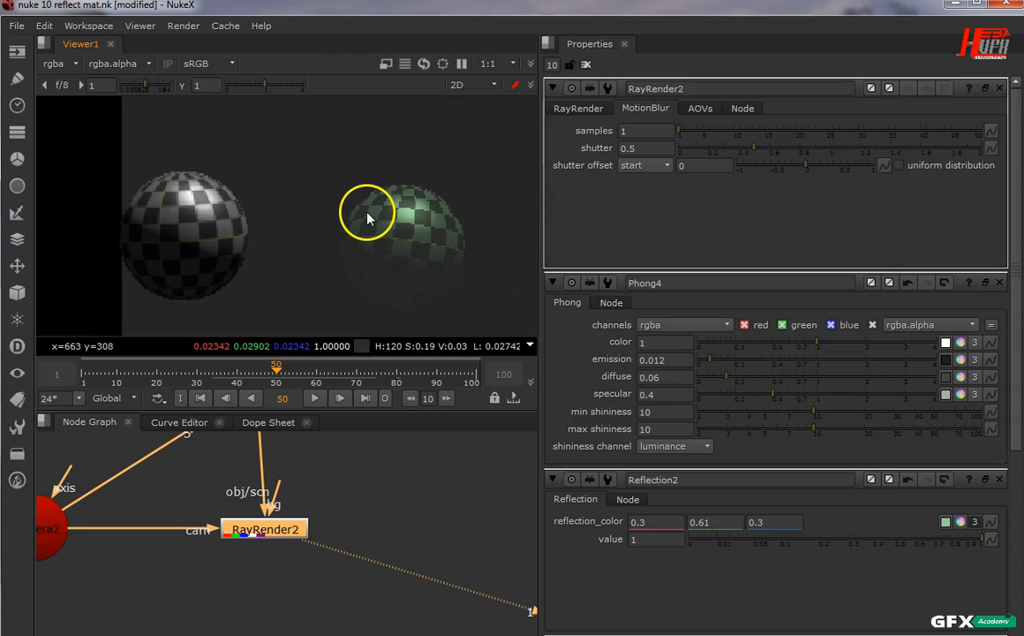
click(646, 131)
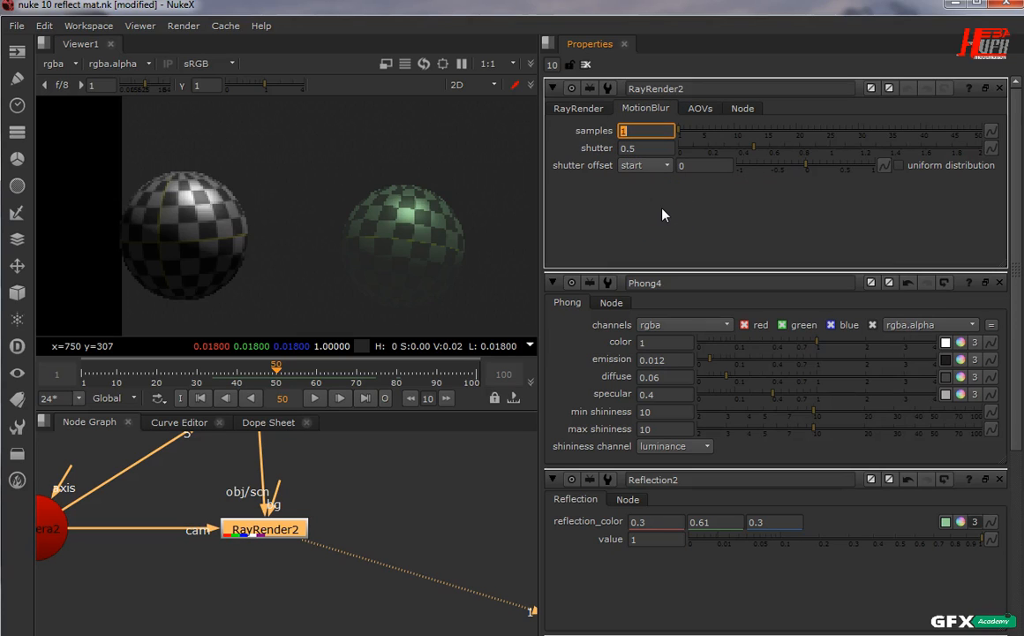
text(4)
key(Return)
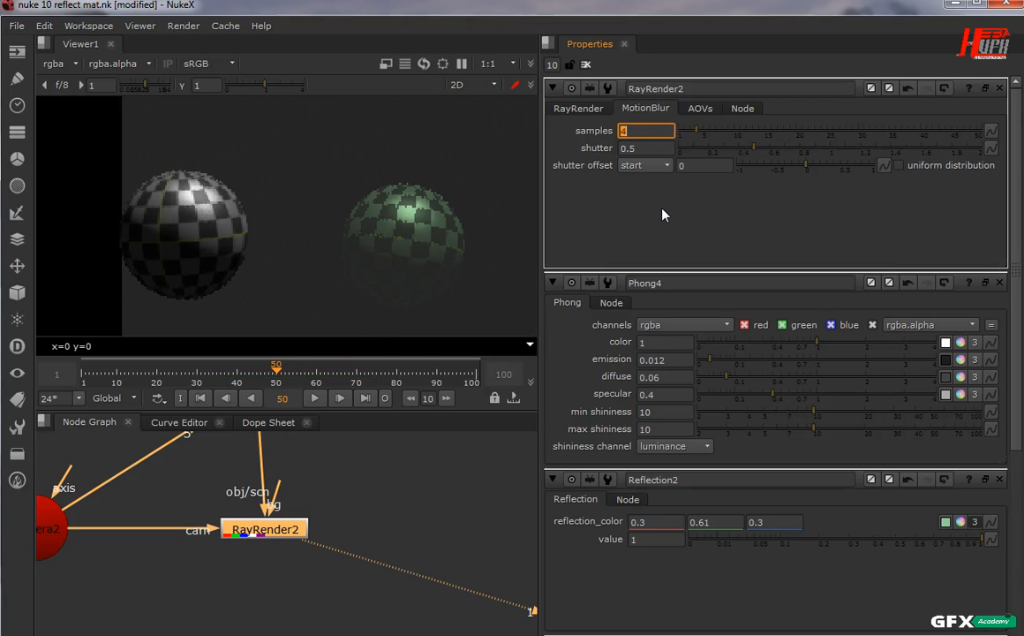
text(5)
key(Return)
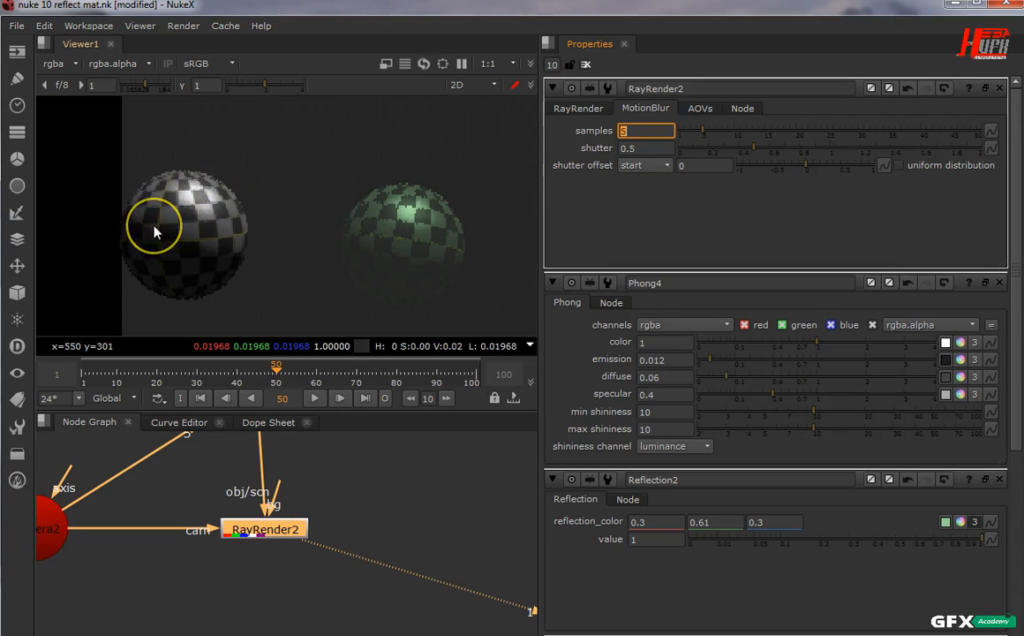
scroll(154, 230, up, 2)
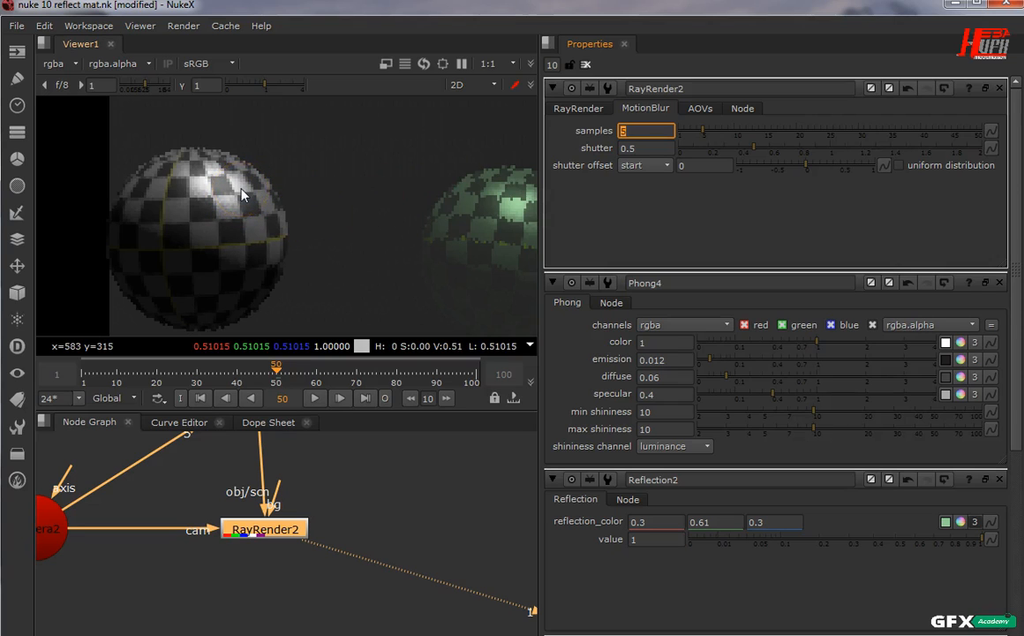
Try 5 stochastic samples on RayRender2 and examine the edges of the sphere and its reflection.
click(569, 109)
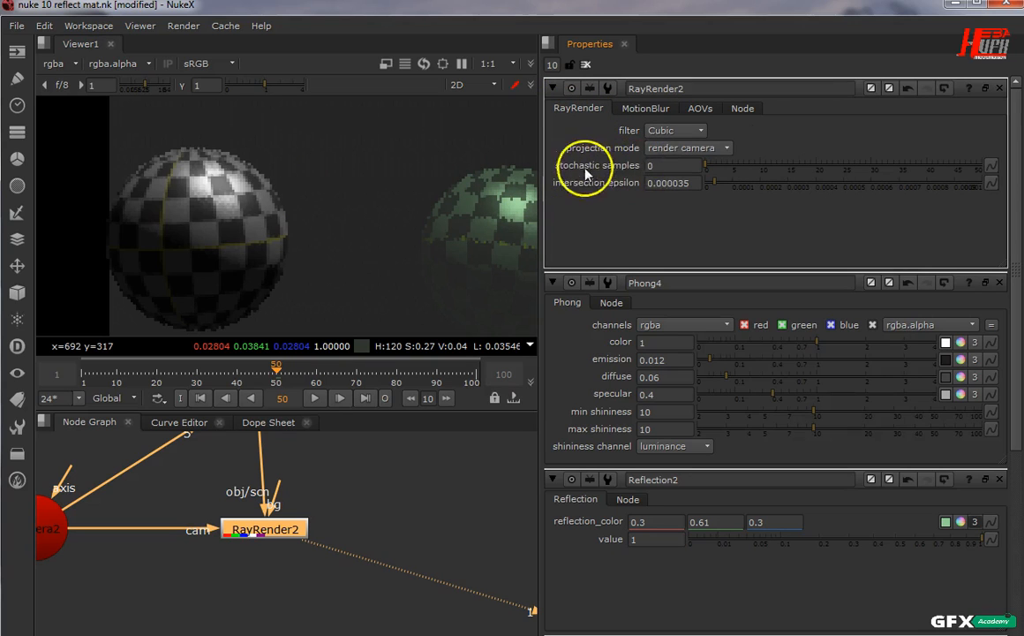
click(665, 166)
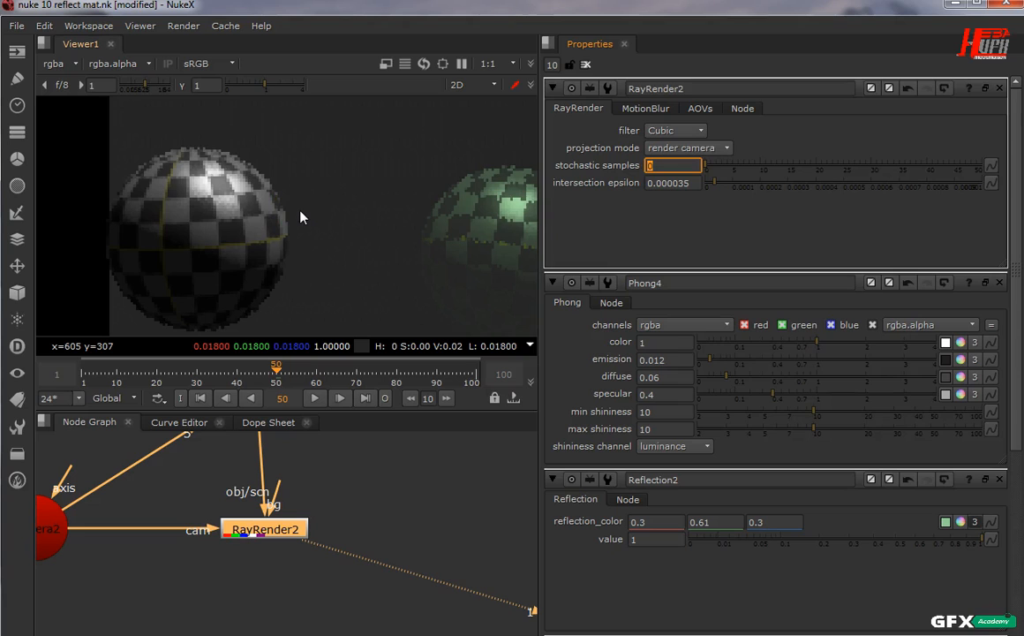
key(Return)
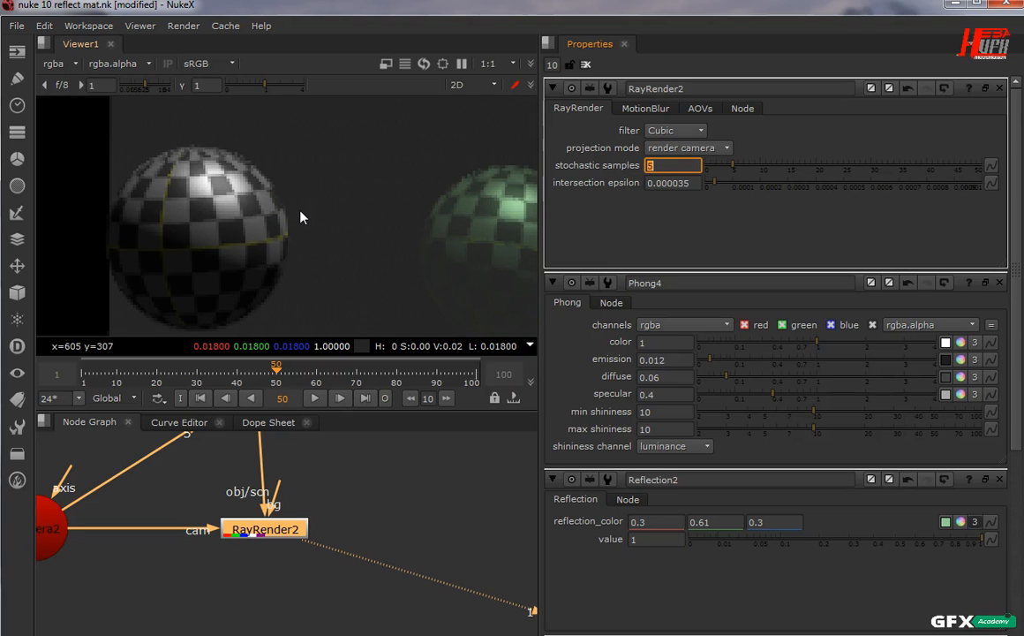
click(189, 149)
click(300, 228)
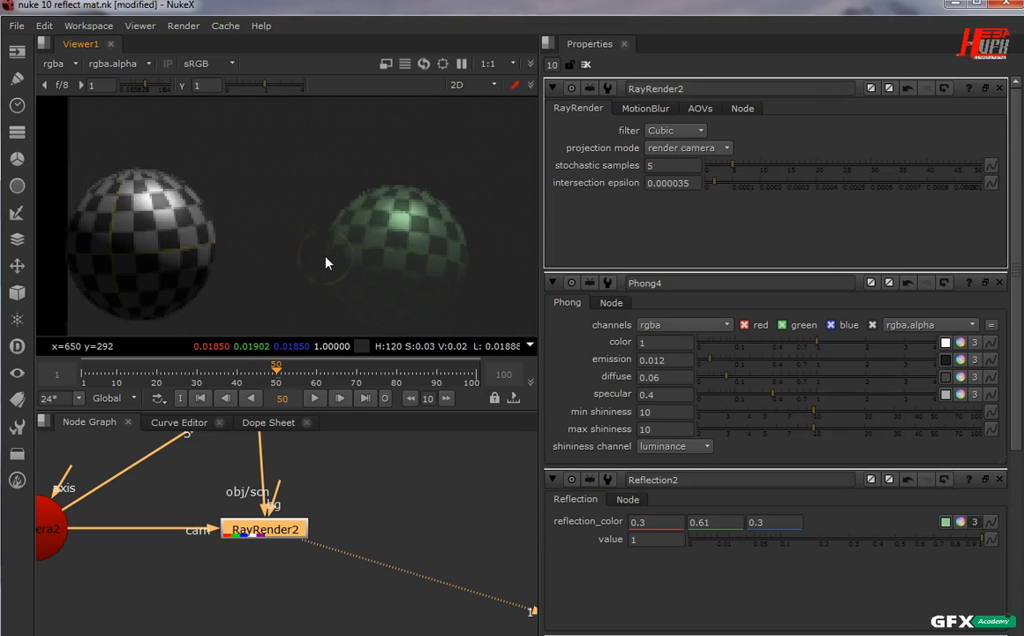
Set RayRender2's motion blur samples to 1 and its stochastic samples to 2.
click(664, 108)
click(647, 131)
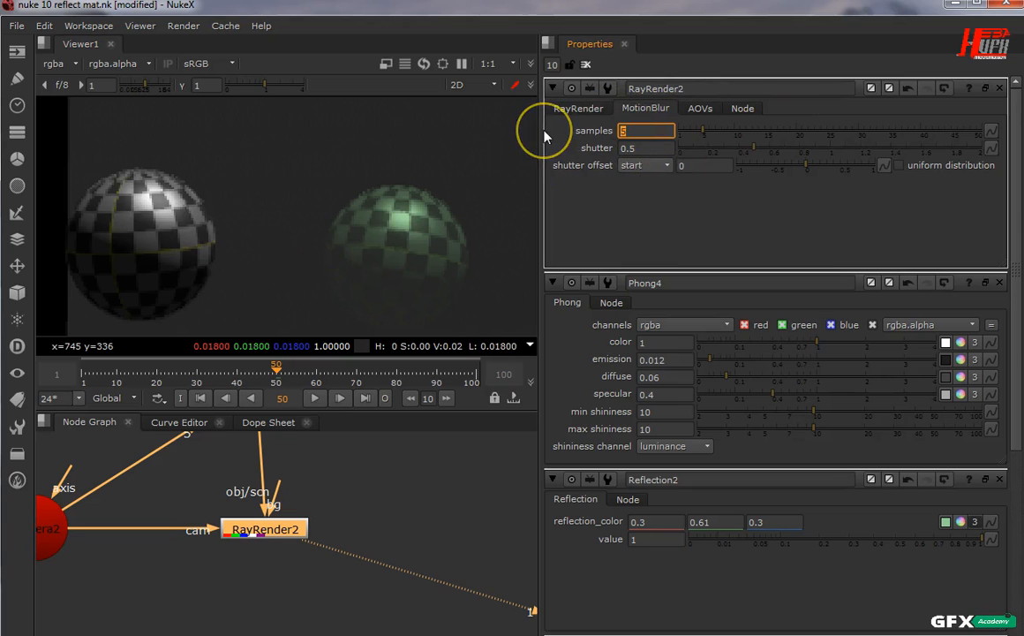
text(1)
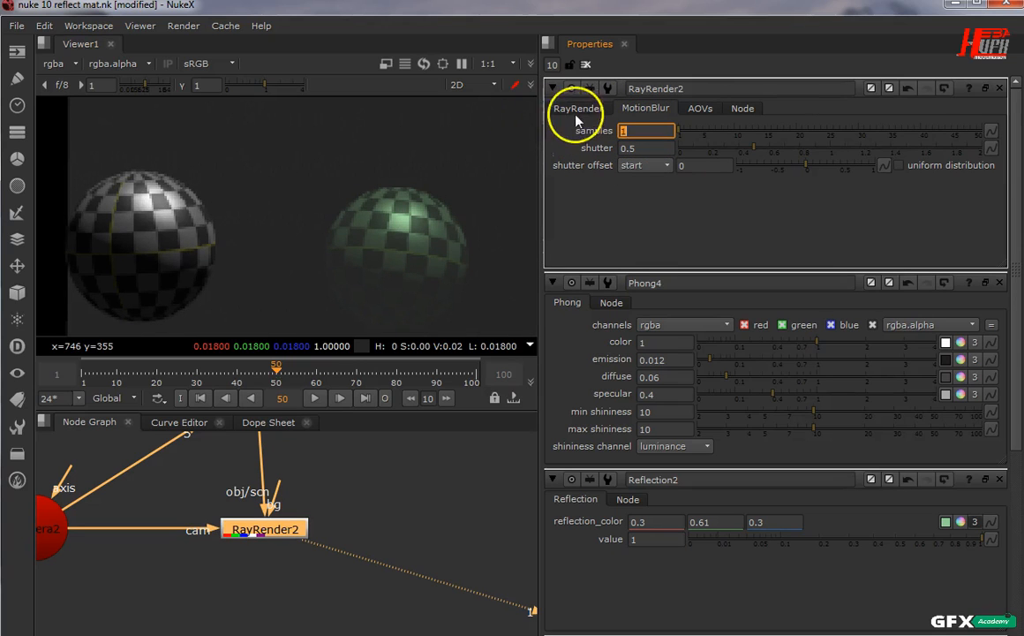
click(580, 109)
click(676, 165)
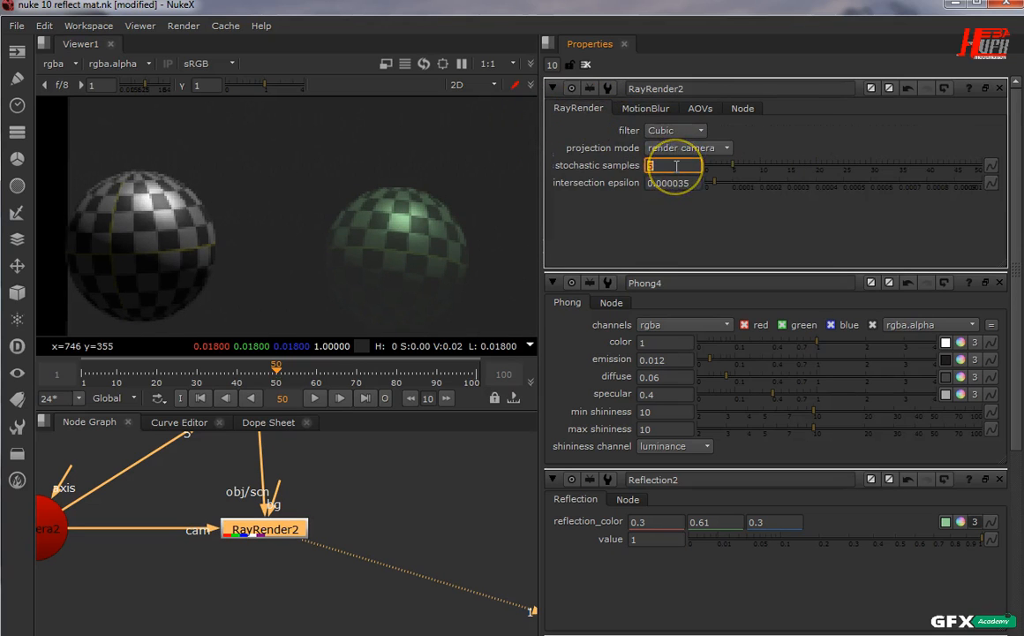
text(1)
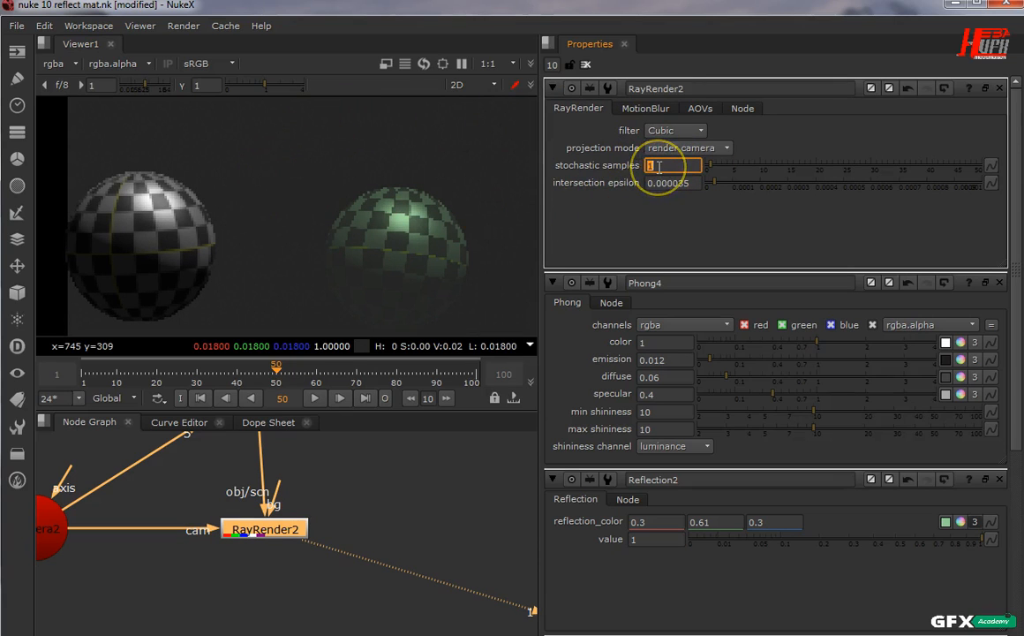
key(Return)
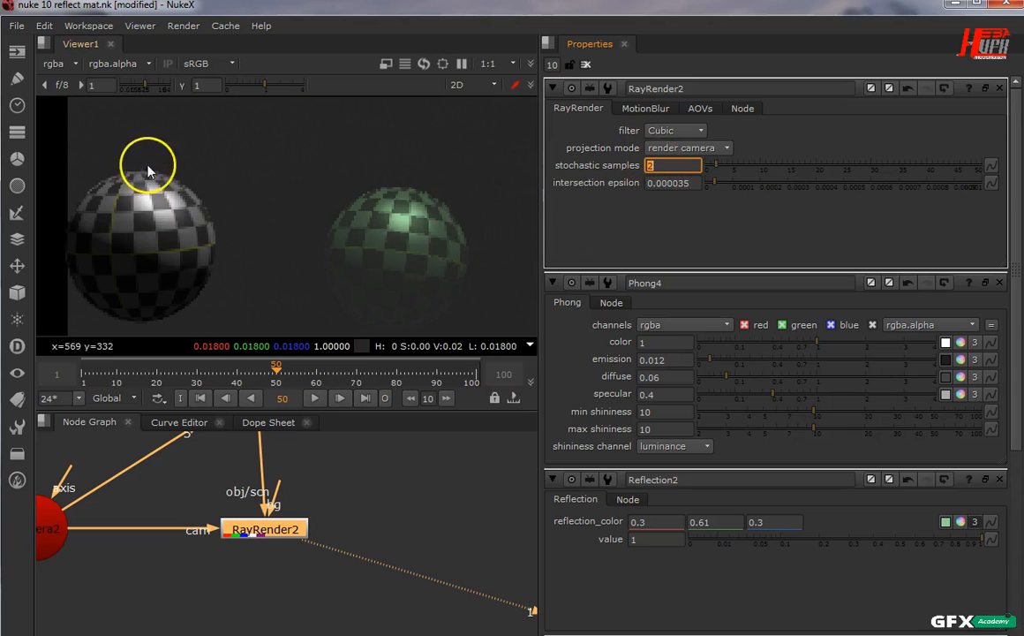
Move Camera2 in the 3D view closer to the niche, to about X 64.54, Y 4.20, Z 66.11, and return to the 2D render.
scroll(240, 254, down, 3)
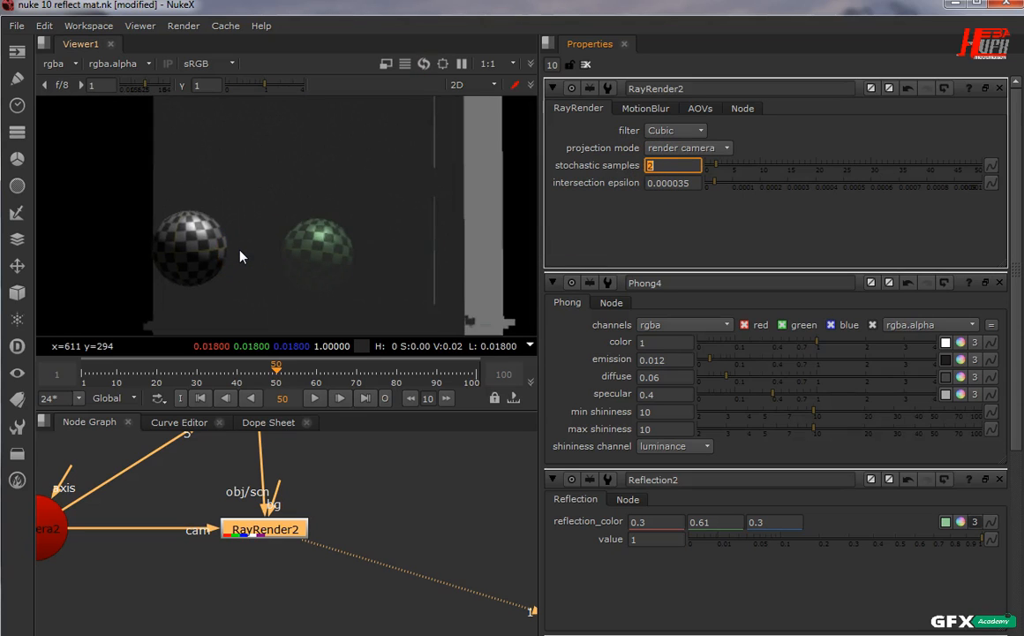
scroll(240, 256, down, 5)
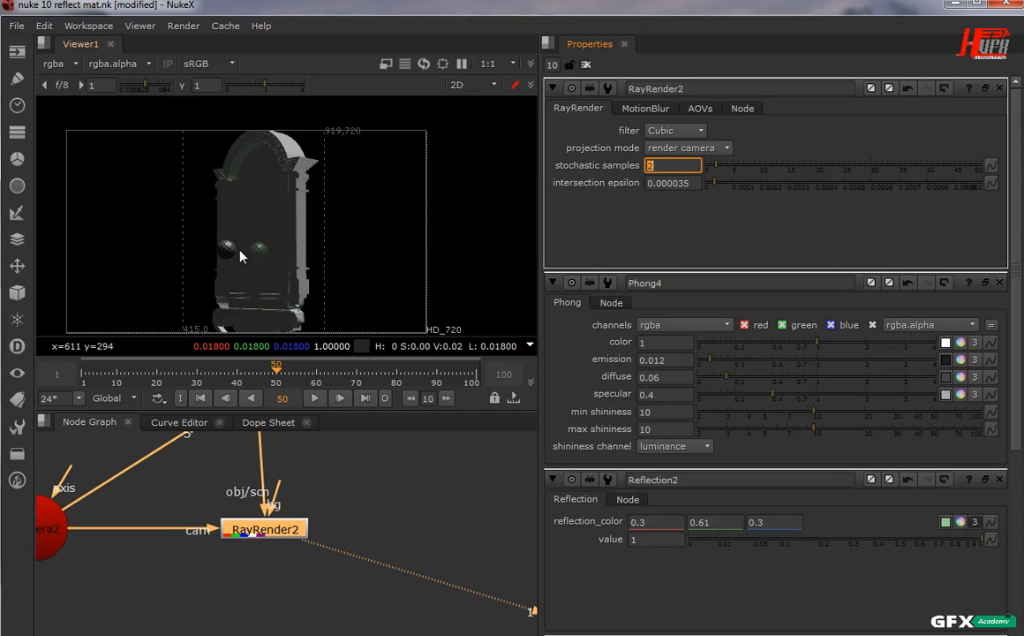
scroll(240, 256, up, 1)
scroll(240, 256, up, 4)
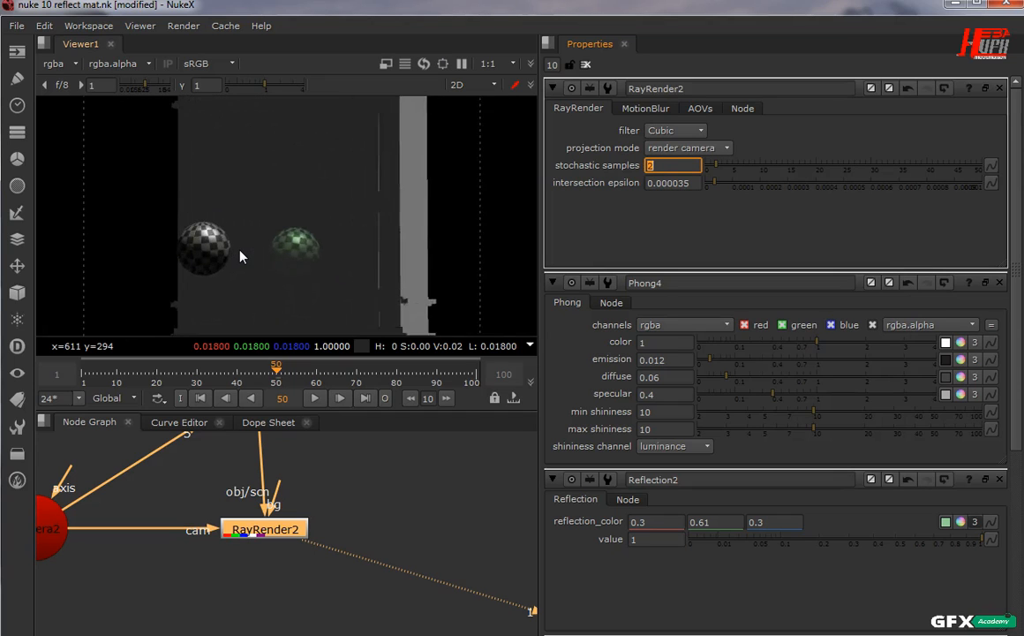
click(461, 85)
click(468, 116)
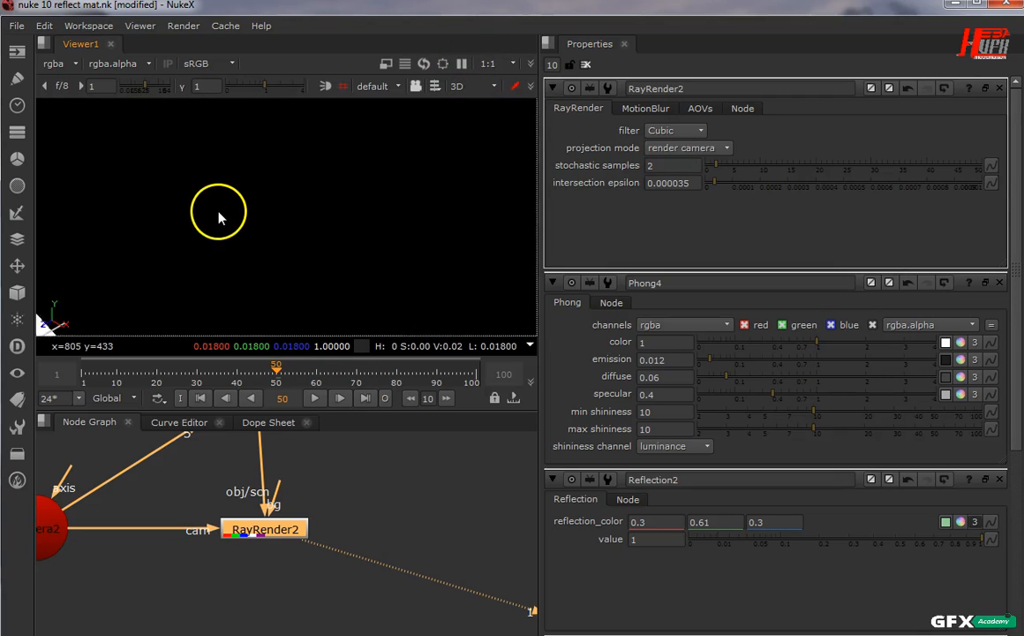
scroll(221, 212, down, 4)
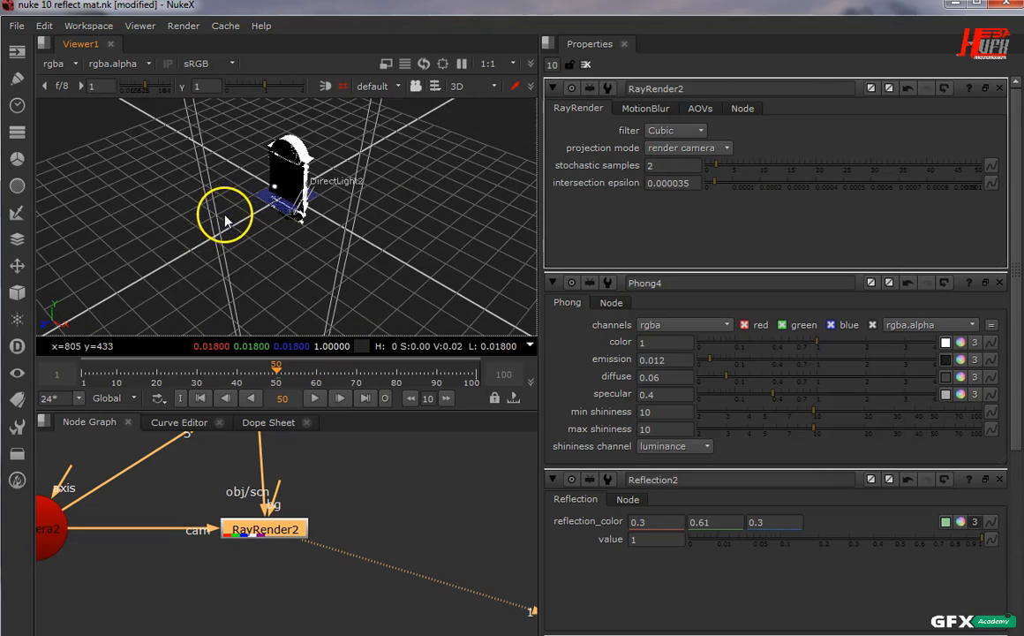
ctrl+drag(147, 294, 118, 200)
click(521, 288)
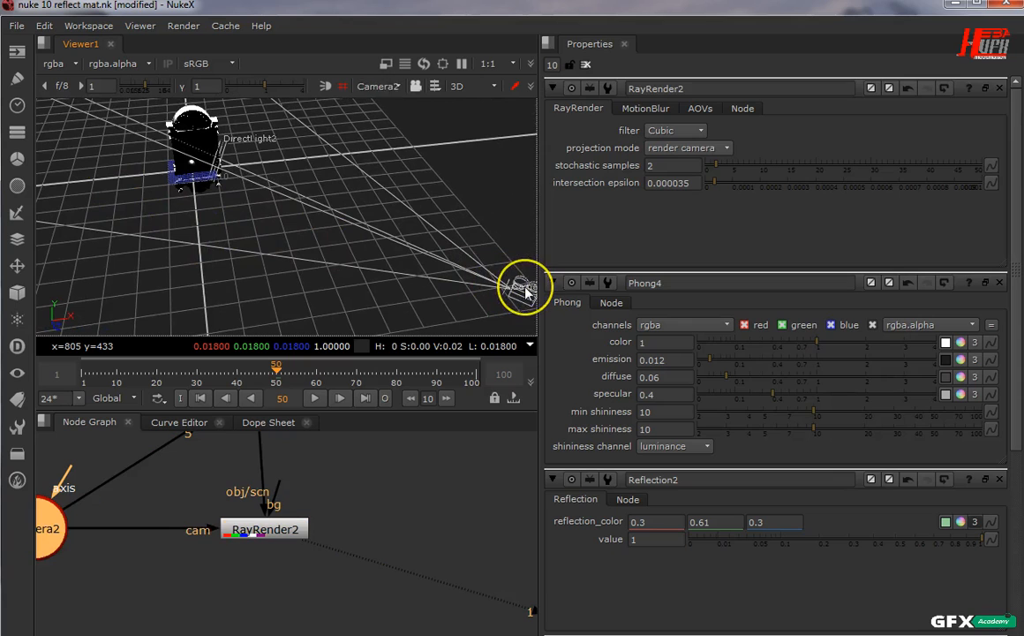
drag(475, 275, 407, 252)
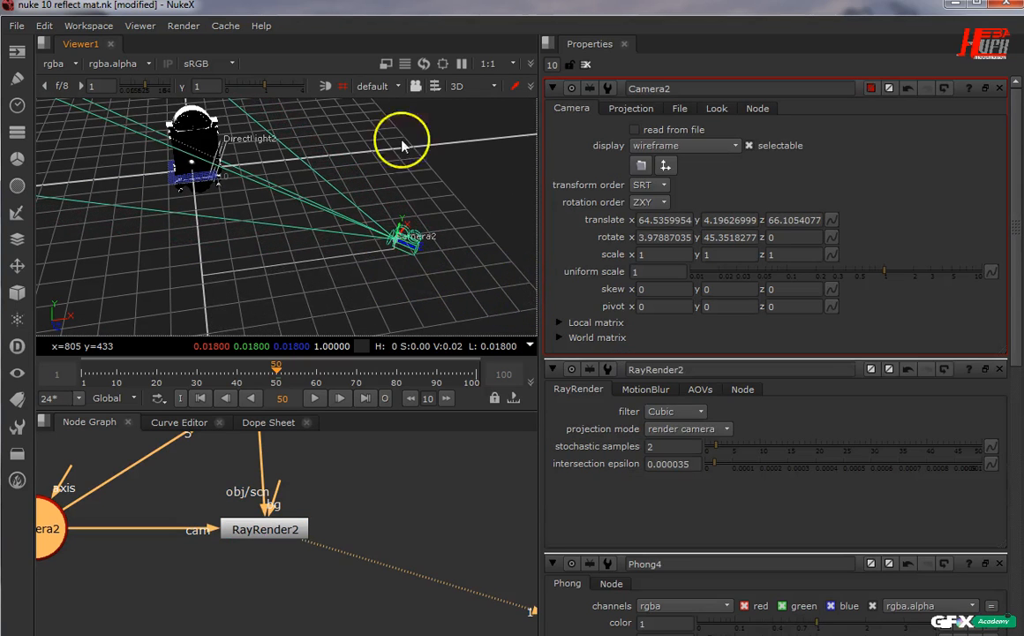
key(Tab)
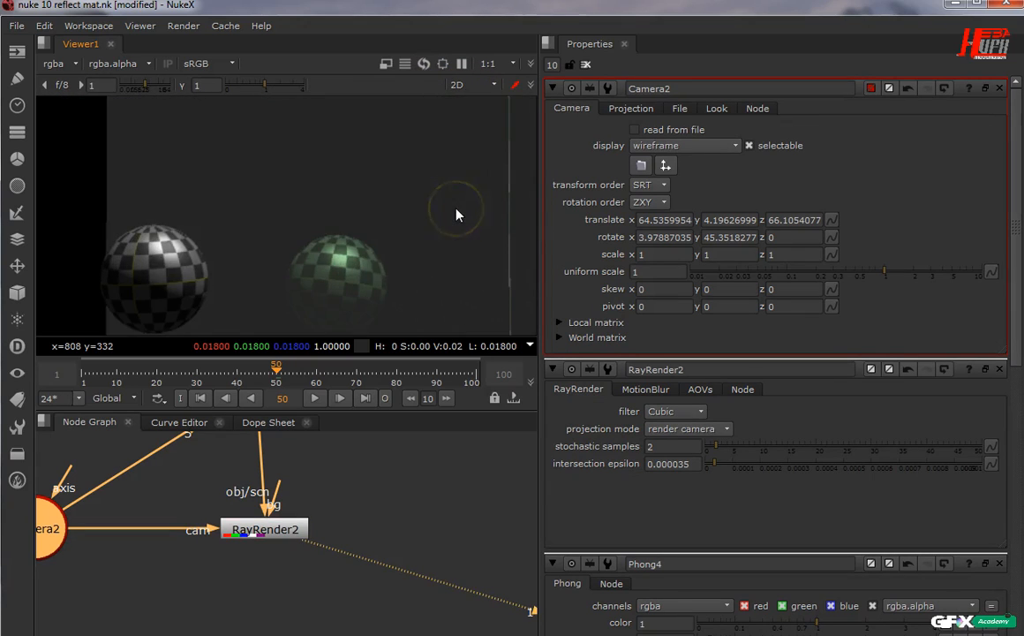
scroll(441, 219, down, 3)
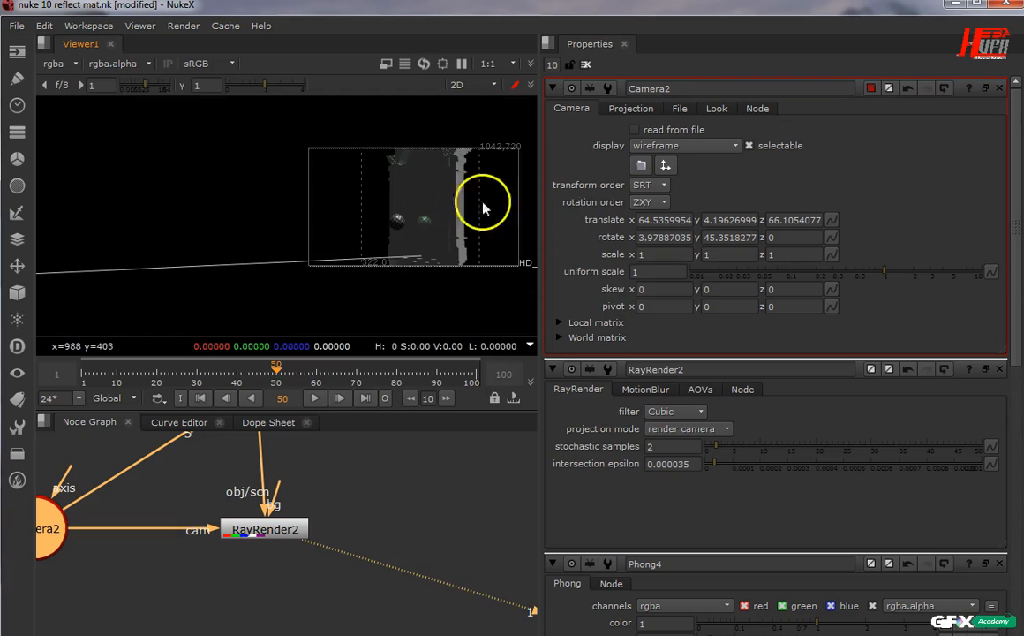
Open Sphere2's properties and enlarge the sphere to a uniform scale of 4.8.
mouse_move(268, 558)
middle_down()
mouse_move(352, 606)
mouse_move(490, 622)
mouse_move(439, 596)
middle_up()
middle_drag(296, 510, 331, 583)
middle_drag(318, 446, 334, 567)
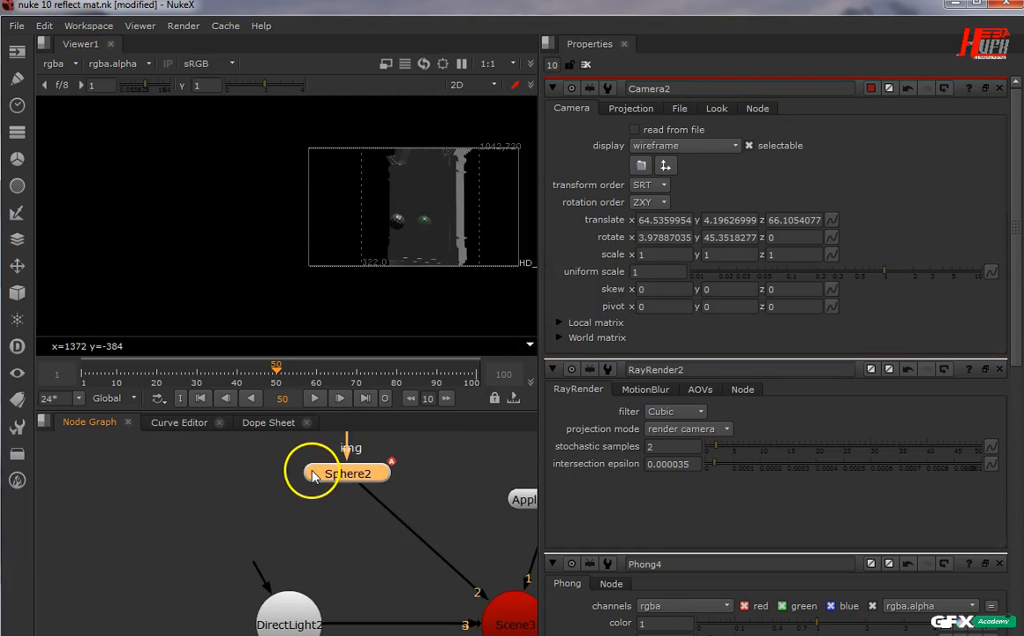
double_click(313, 475)
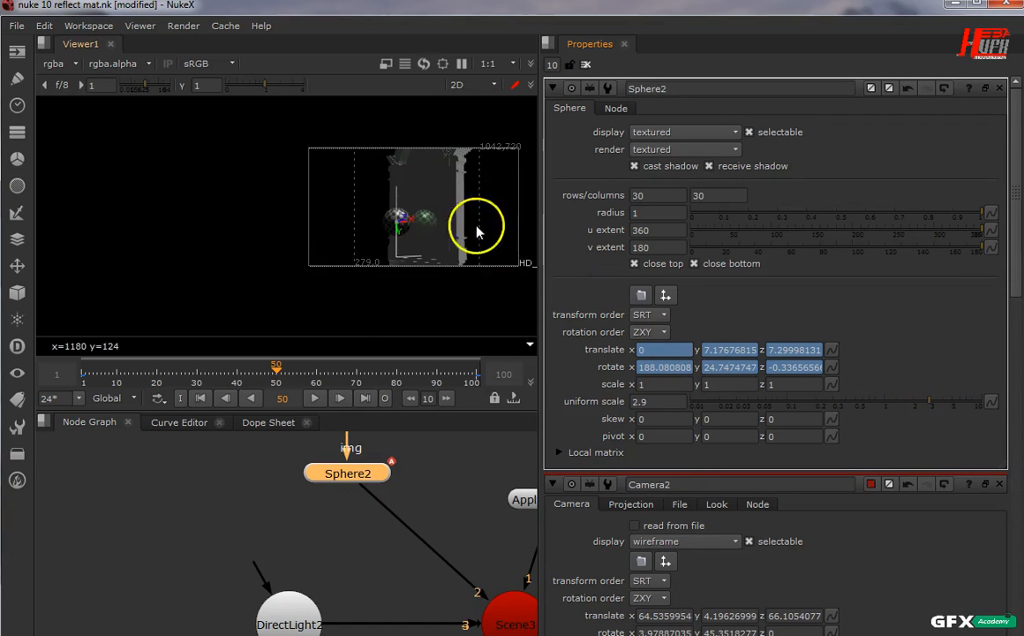
middle_drag(480, 229, 354, 202)
scroll(354, 202, up, 1)
scroll(360, 205, up, 1)
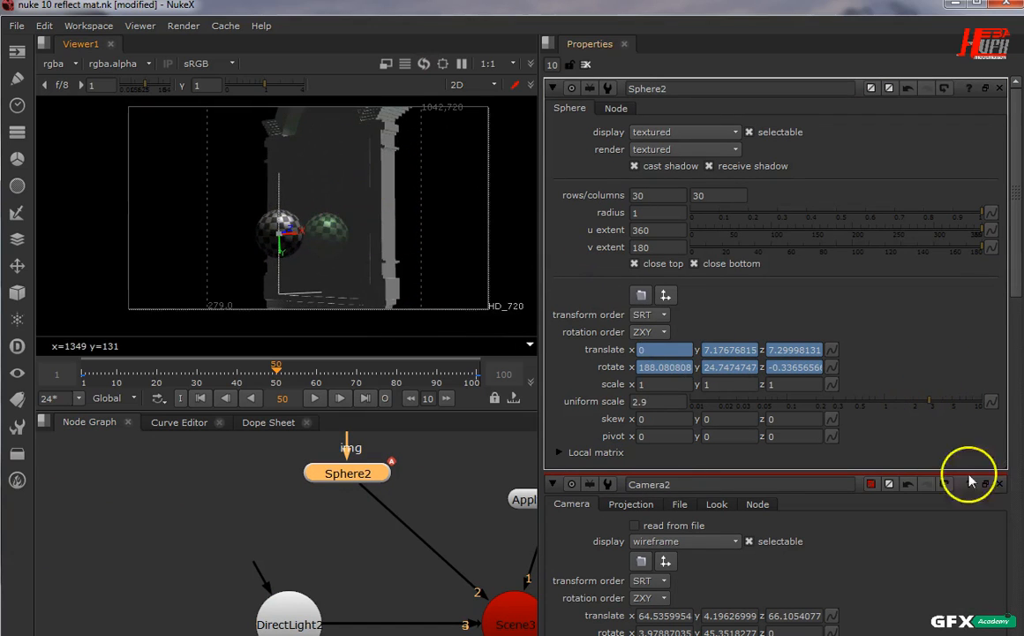
click(935, 402)
drag(935, 403, 952, 406)
Move Sphere2 to about X -2.69, Y 7.16, Z 8.54 at frame 50 and about X -2.70, Y 0, Z 10.5 at frame 1.
mouse_move(290, 240)
mouse_down()
mouse_move(299, 233)
mouse_move(273, 237)
mouse_up()
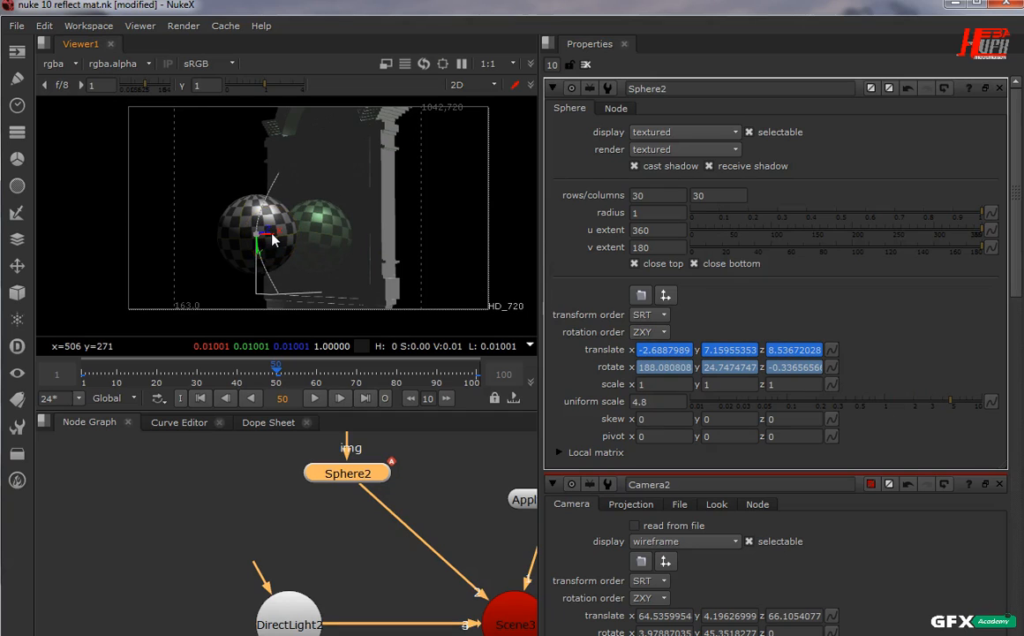
click(256, 381)
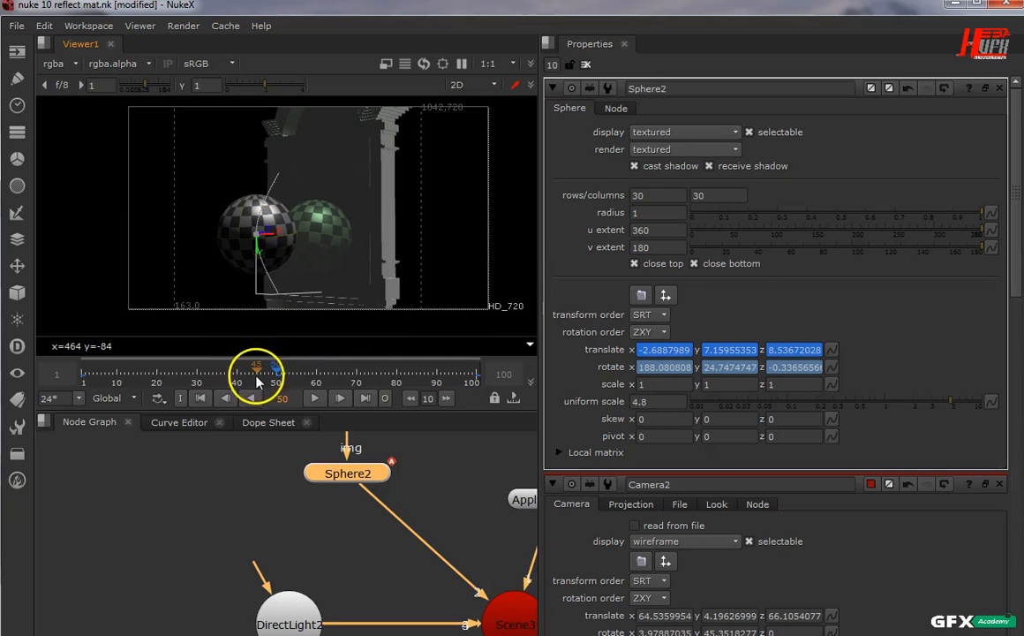
click(200, 397)
drag(292, 290, 261, 303)
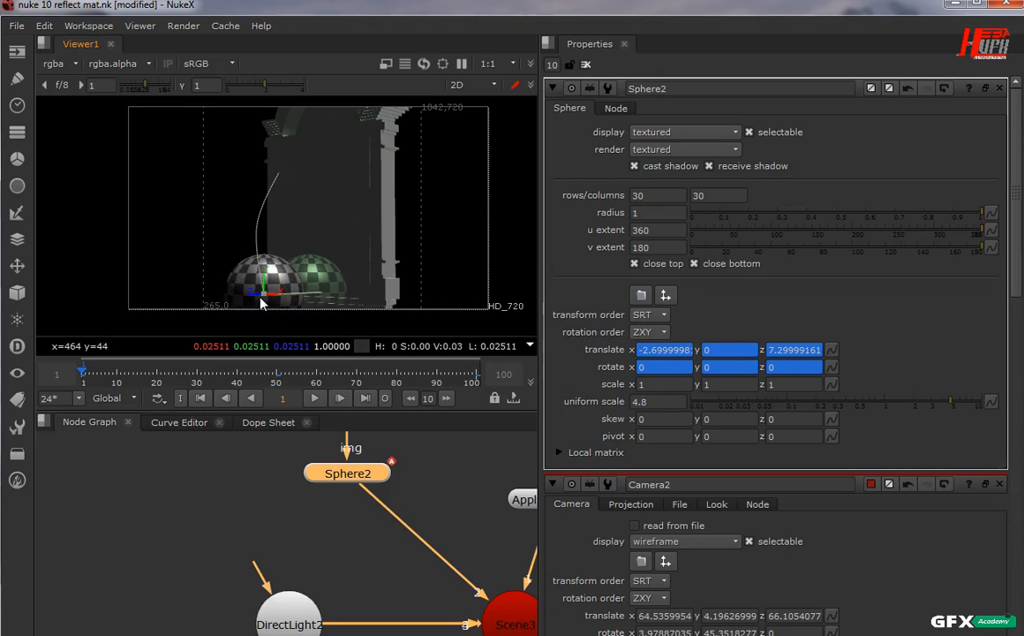
scroll(313, 251, down, 1)
drag(270, 281, 237, 291)
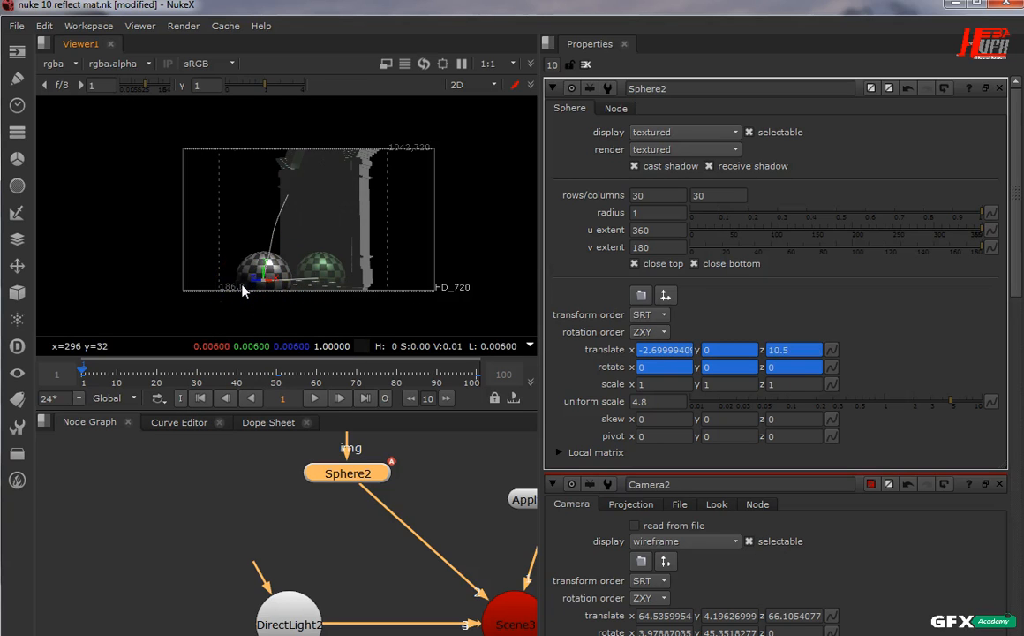
Move Sphere2 at frame 100 to about X -3.77, Y 14.57, Z 11.83, and clear all open node properties.
click(364, 397)
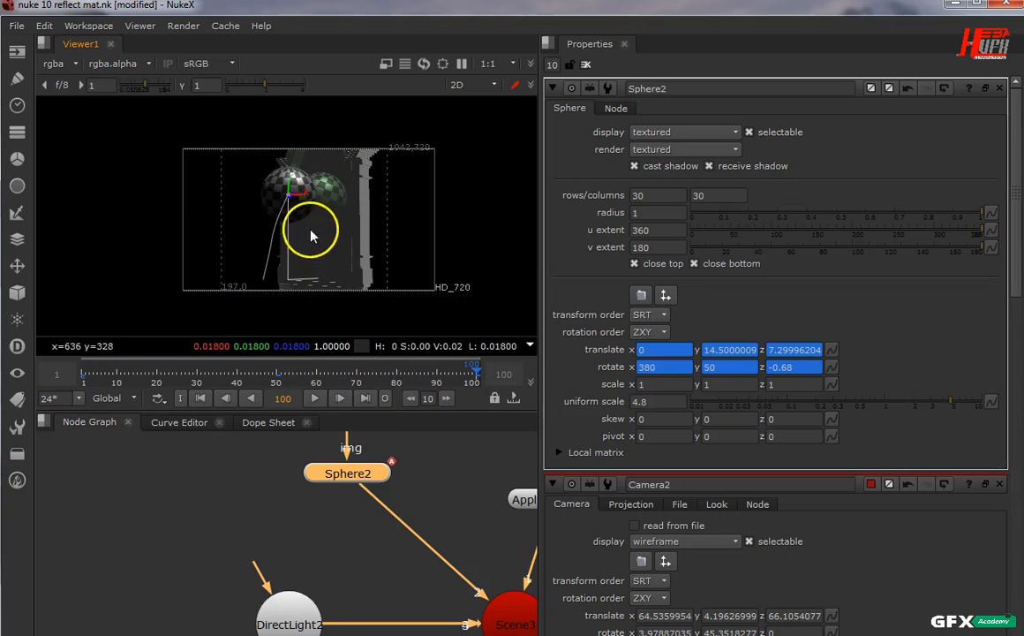
drag(292, 182, 466, 223)
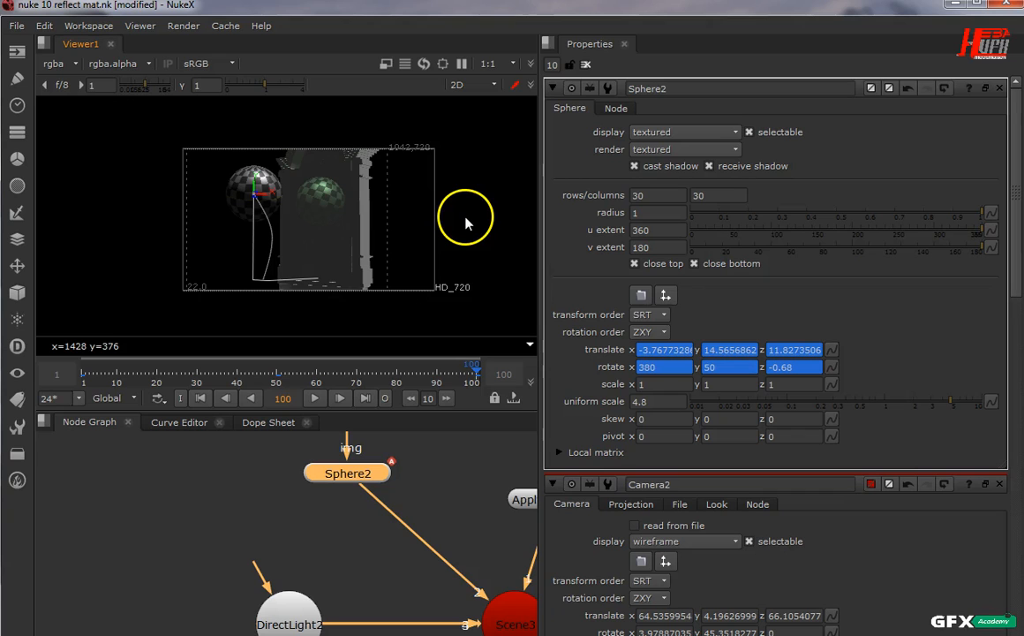
click(585, 65)
Open RayRender2's AOV settings and assign the Reflection layer to the reflection output.
middle_drag(448, 512, 296, 388)
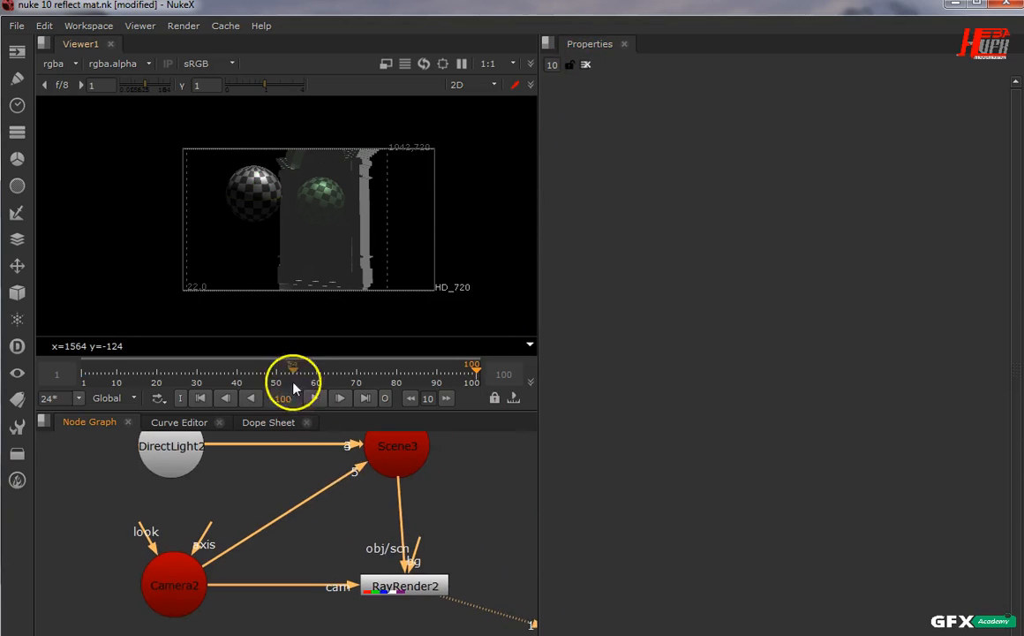
double_click(405, 585)
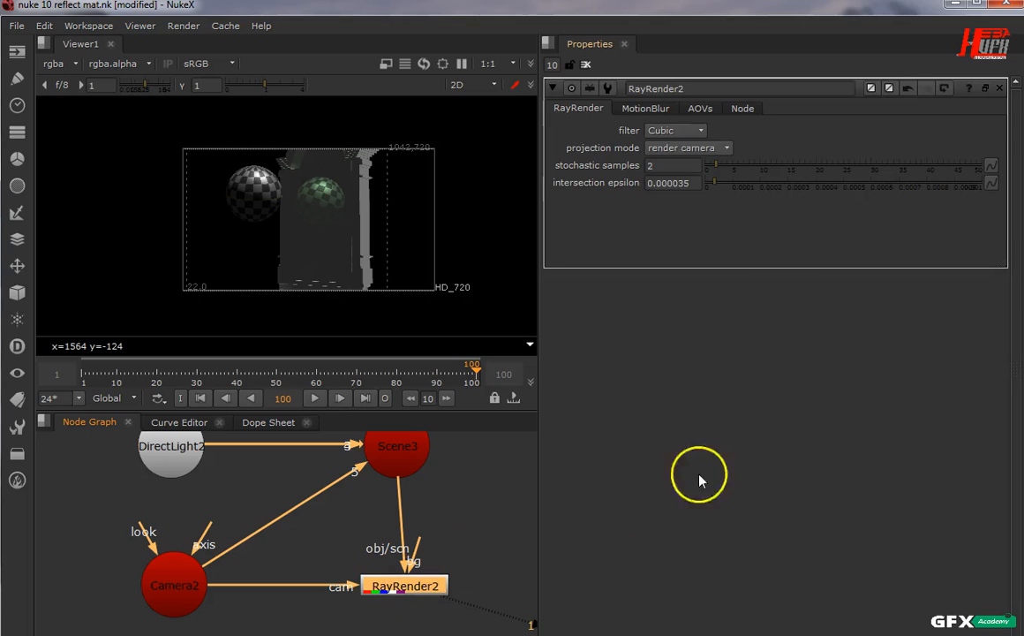
click(704, 108)
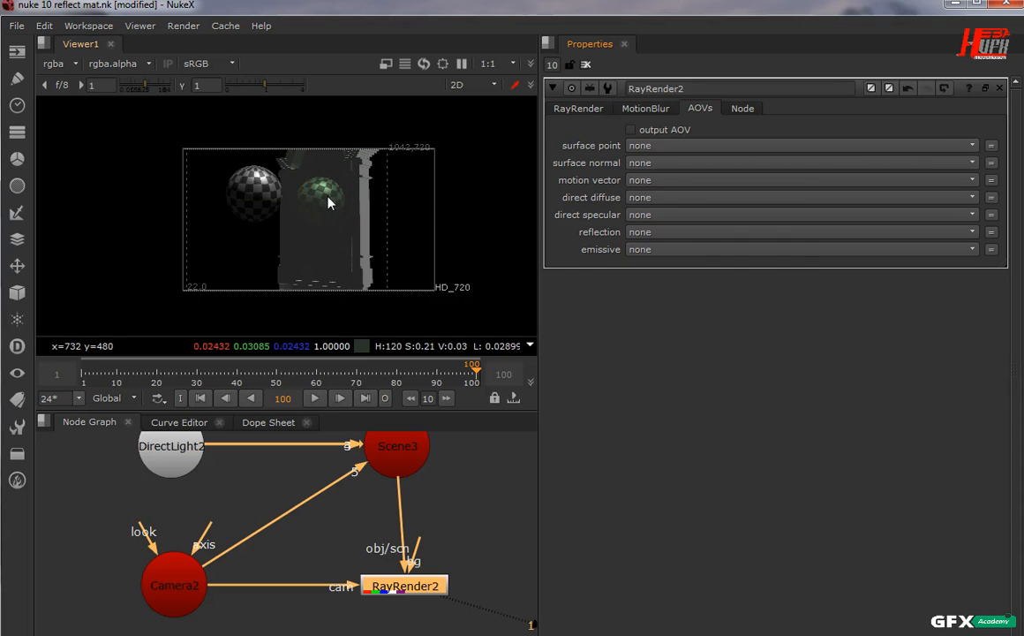
click(653, 233)
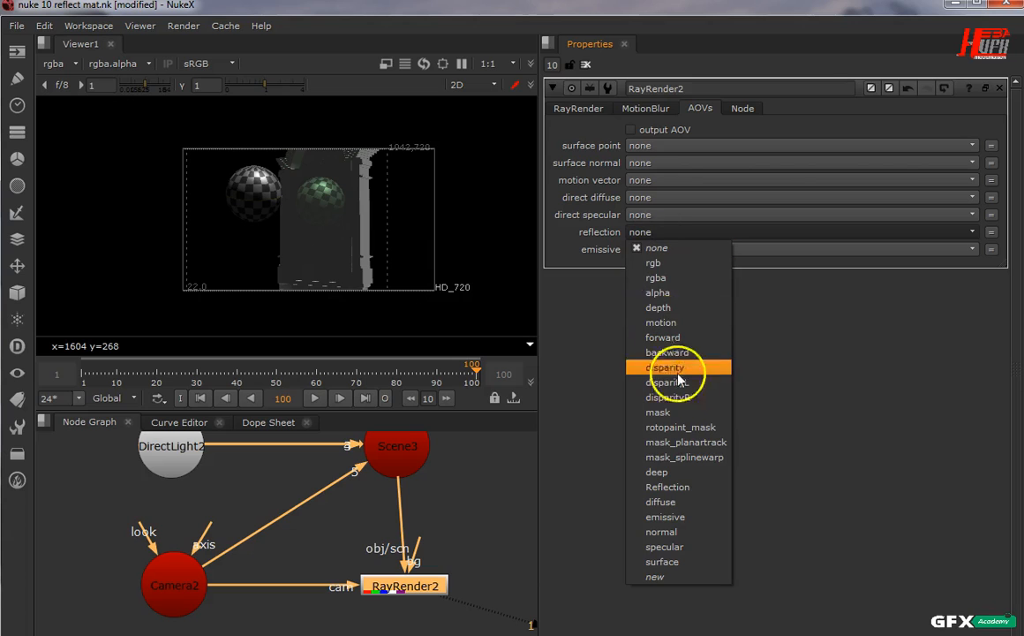
click(695, 576)
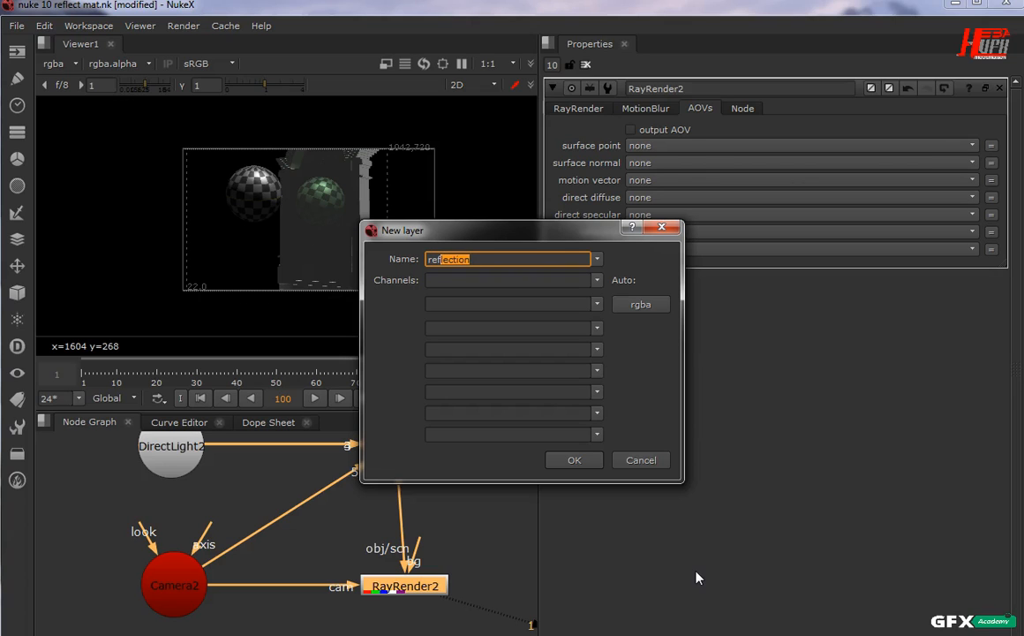
click(654, 308)
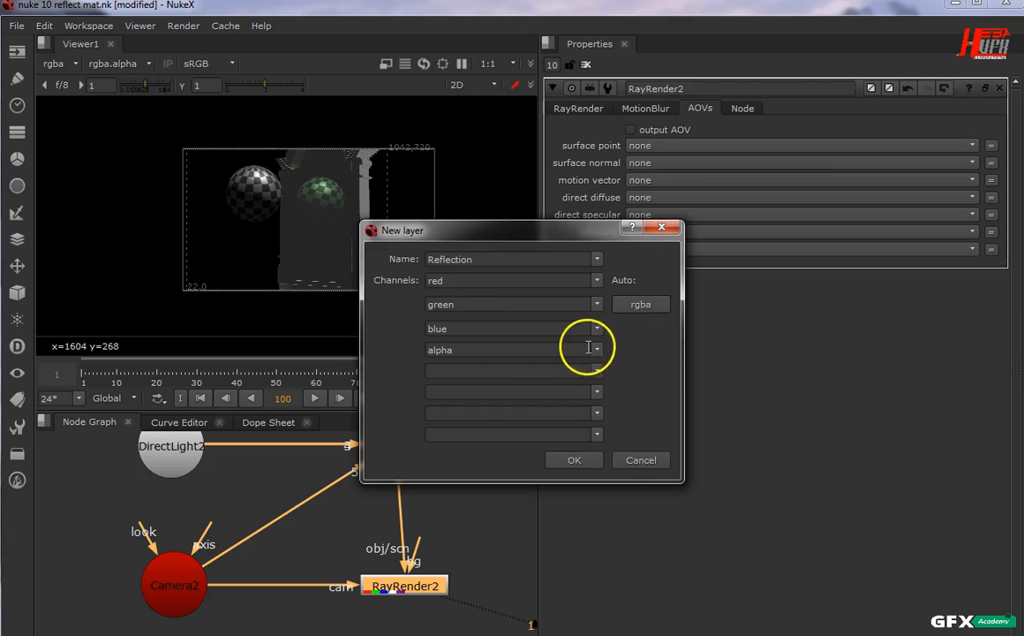
click(555, 348)
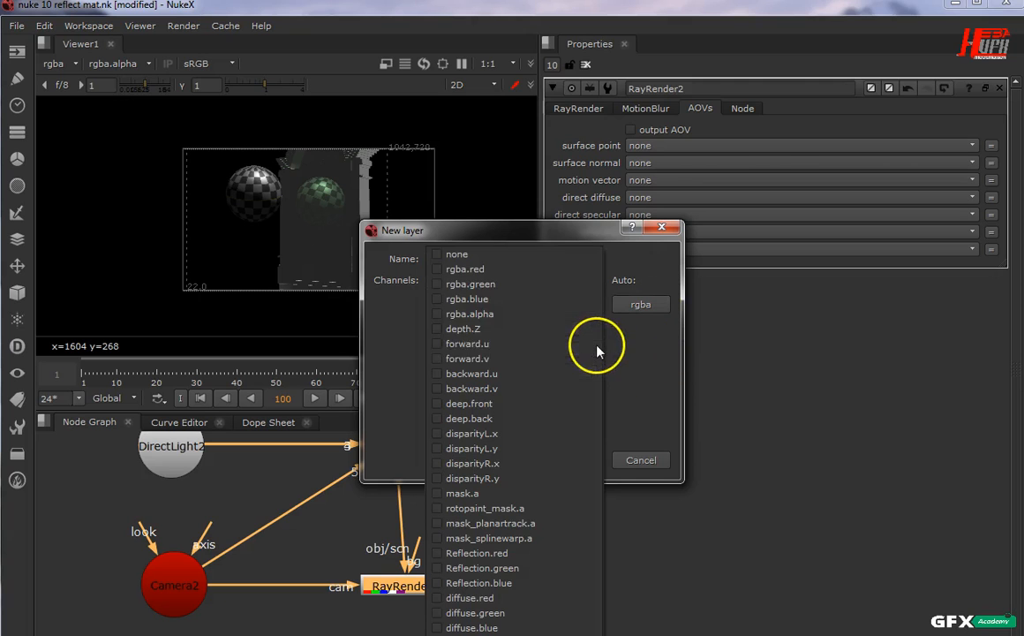
click(520, 265)
click(569, 592)
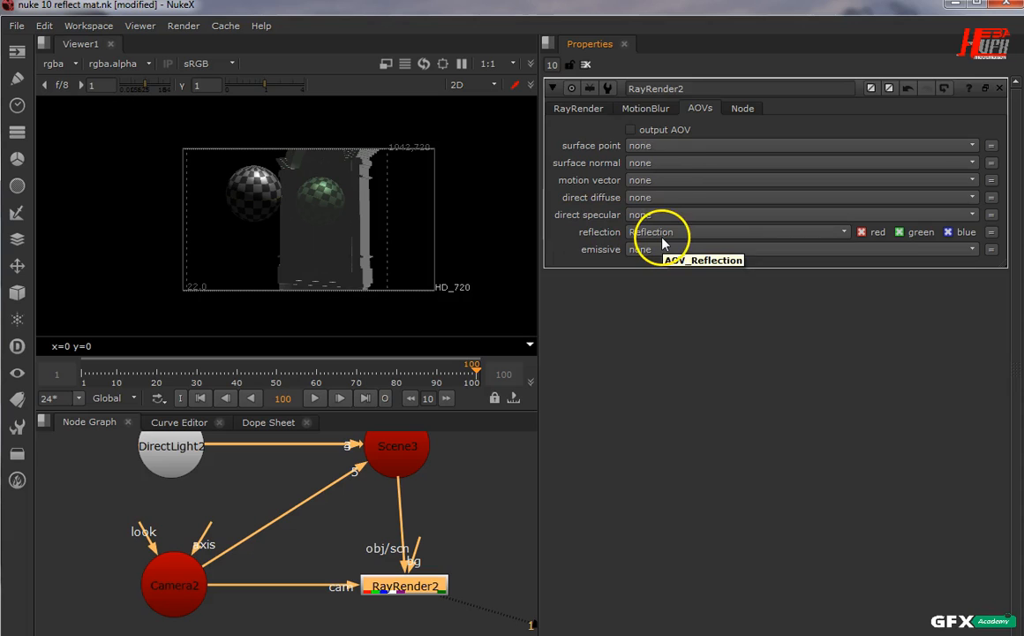
Assign the surface layer to RayRender2's direct specular output and the diffuse layer to its direct diffuse output.
click(645, 215)
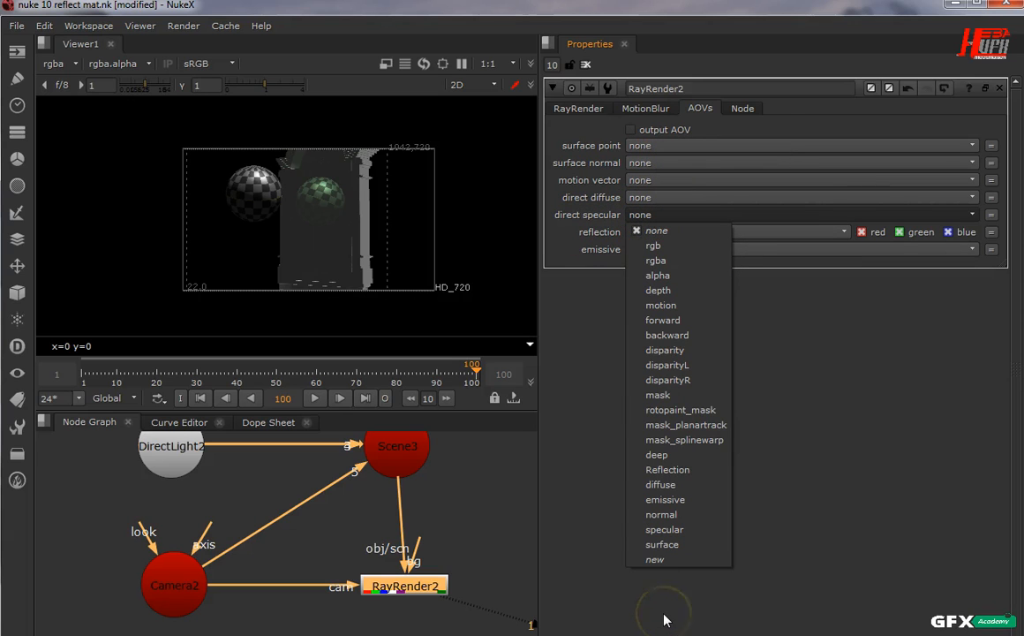
click(684, 543)
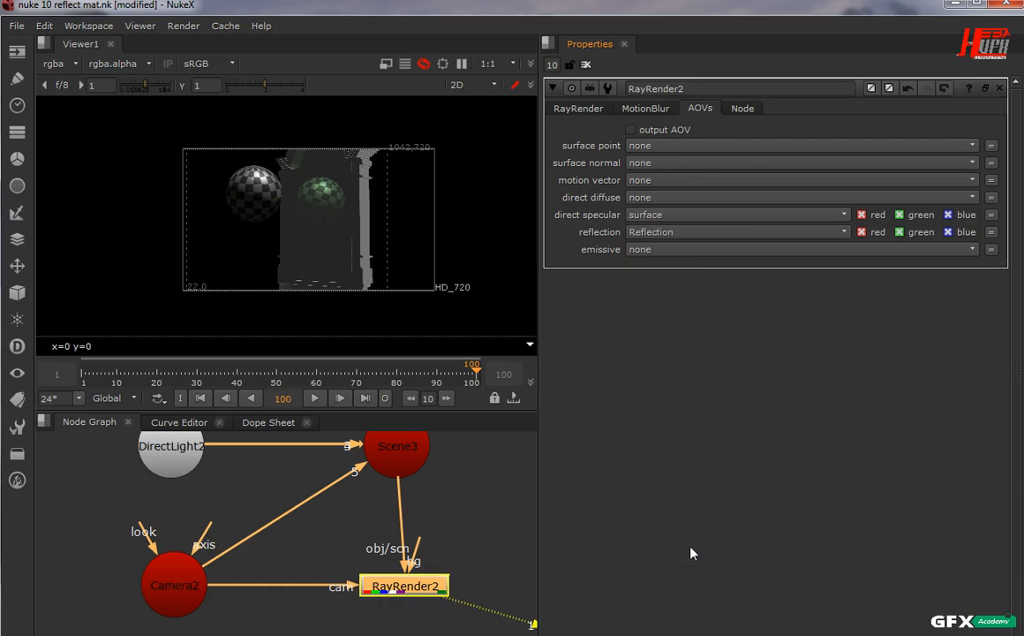
click(673, 198)
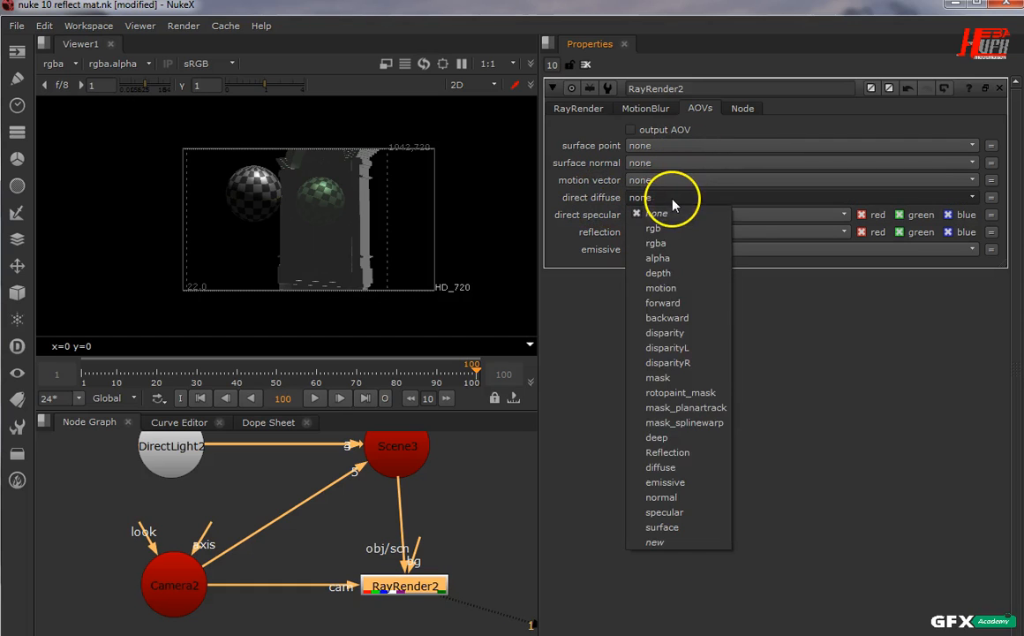
click(675, 473)
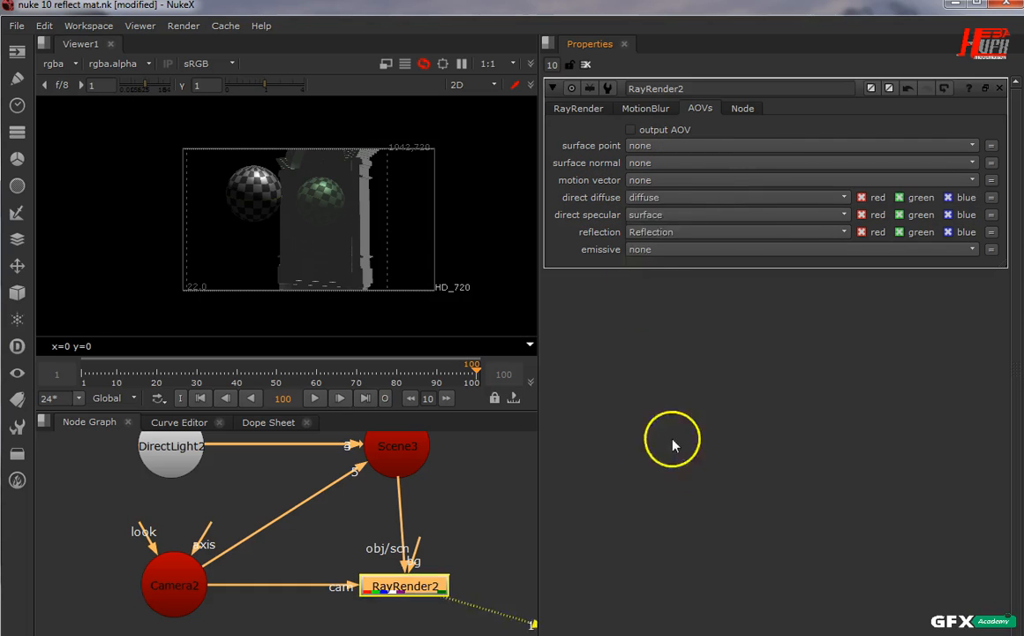
Assign the motion layer to RayRender2's motion vector output and the normal layer to its surface normal output.
click(654, 181)
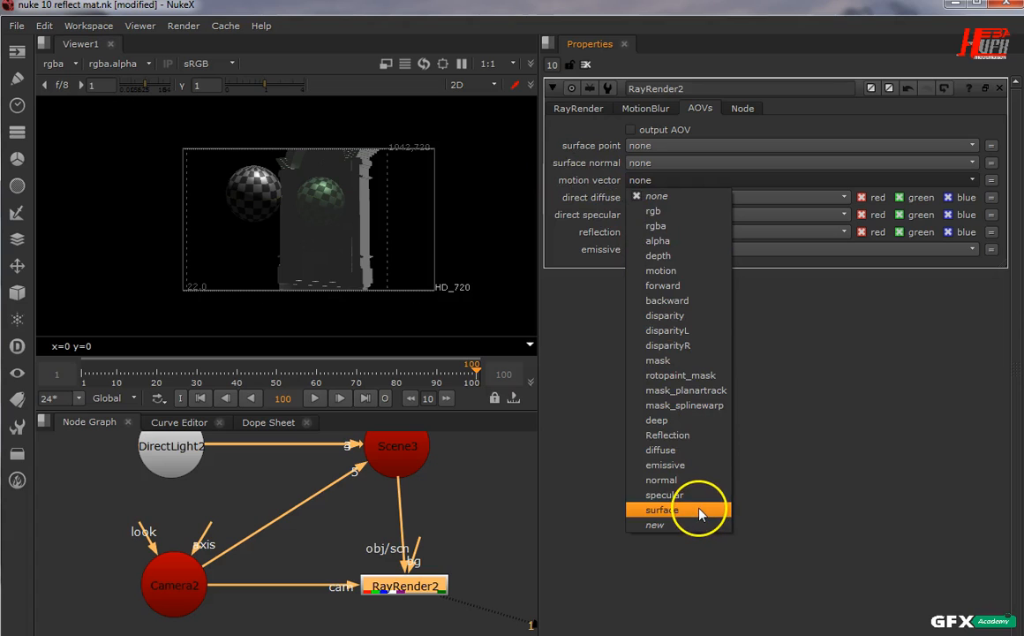
click(693, 274)
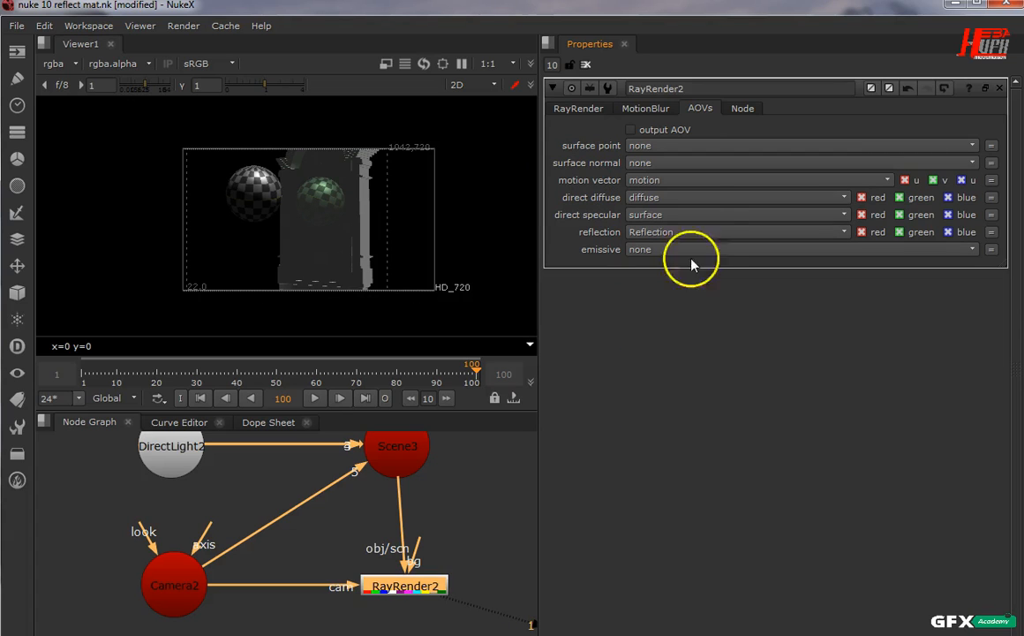
click(635, 164)
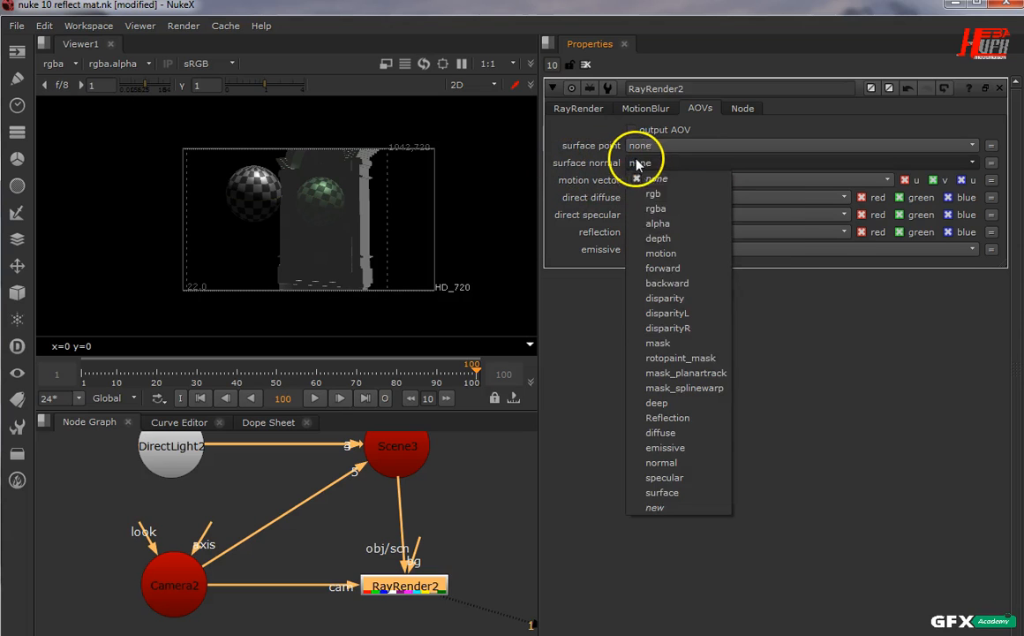
click(704, 497)
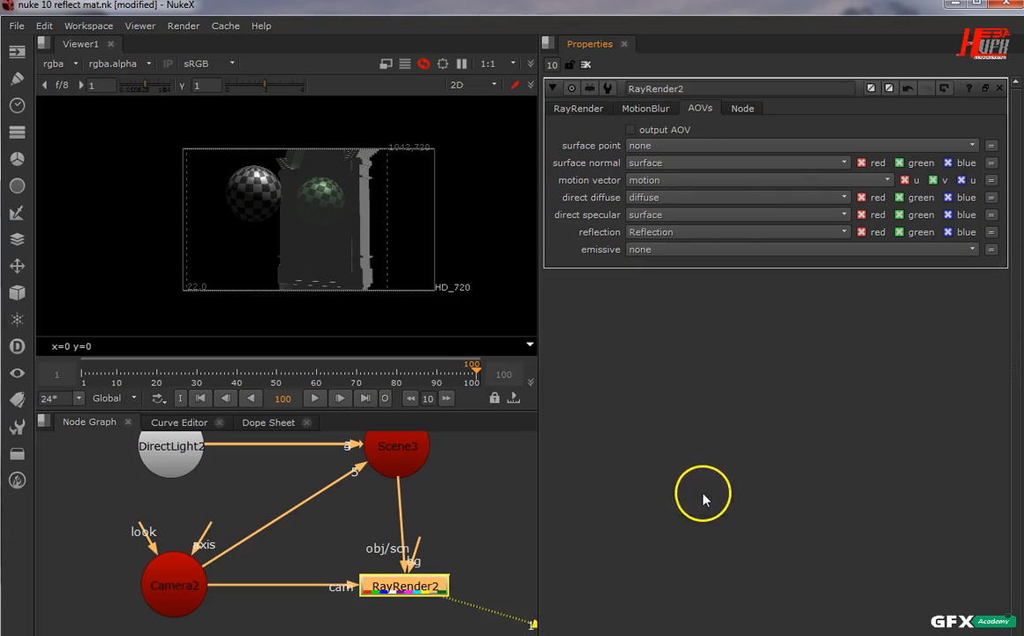
click(649, 164)
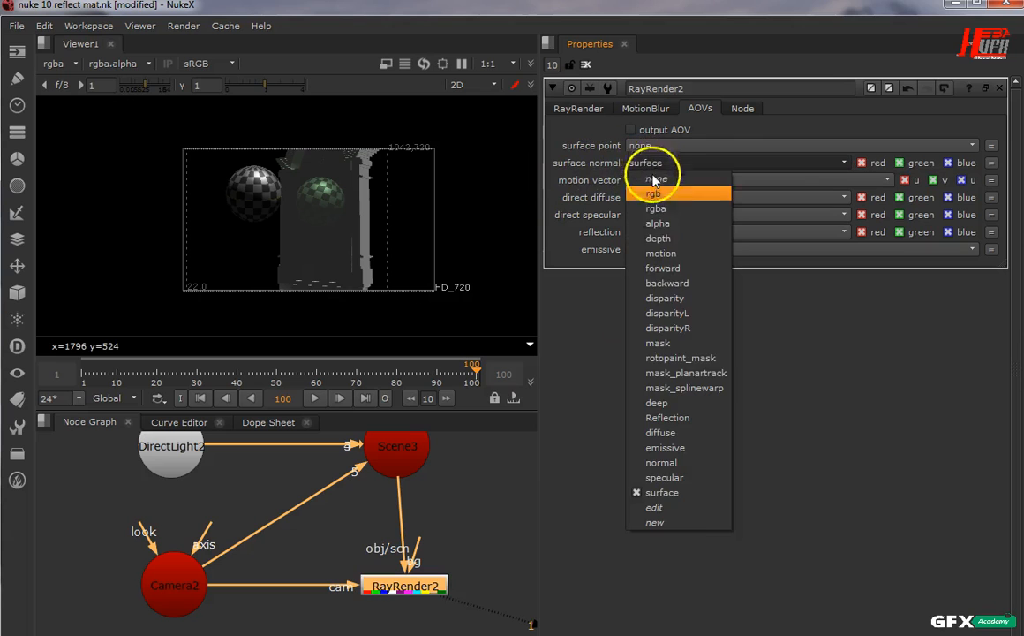
click(650, 460)
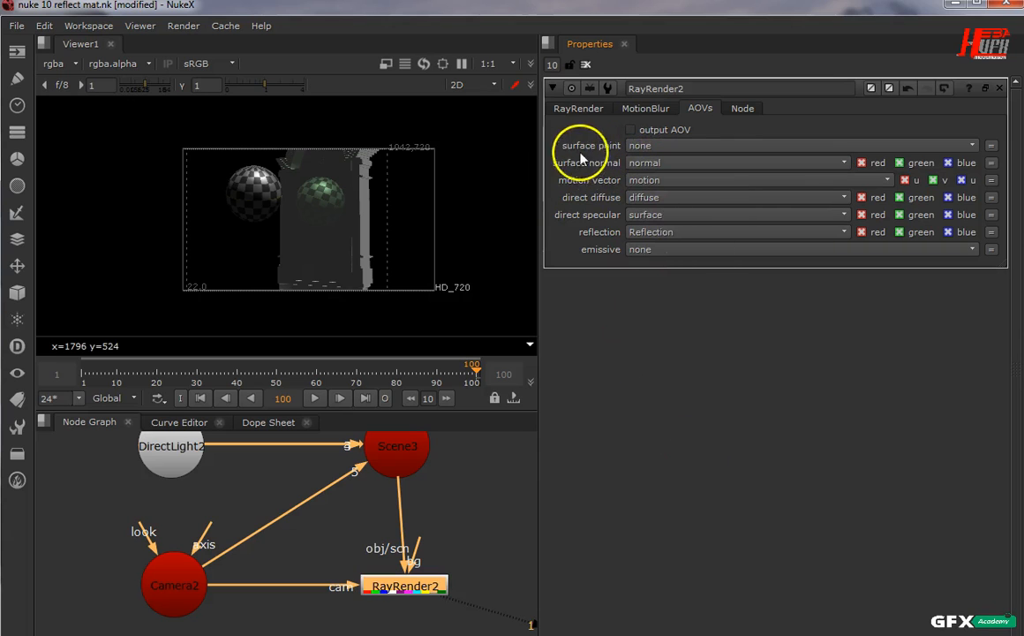
Assign the surface layer to RayRender2's surface point output and the emissive layer to its emissive output.
click(637, 146)
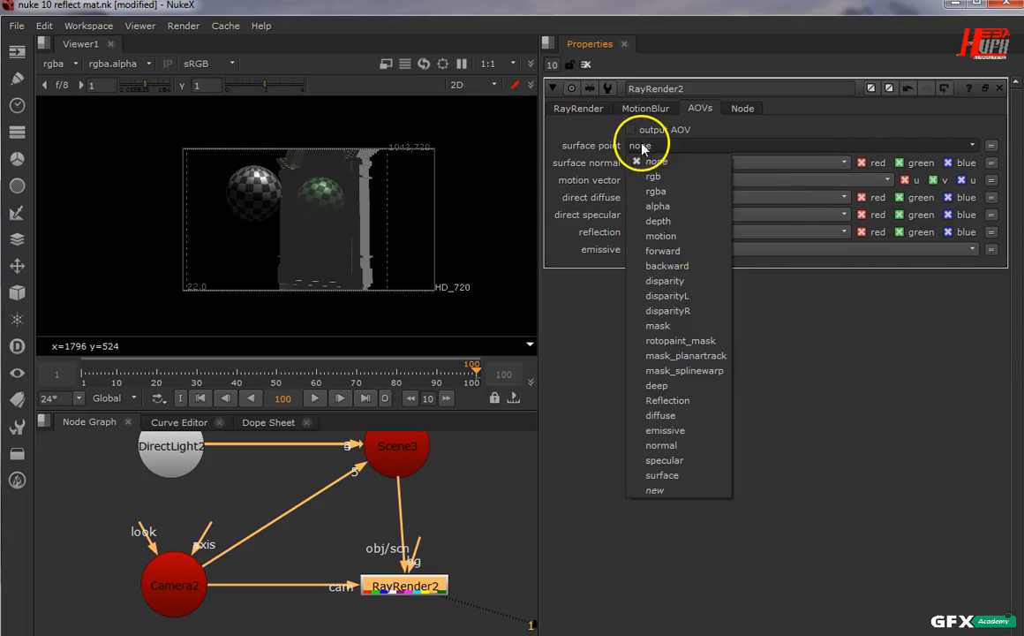
click(676, 474)
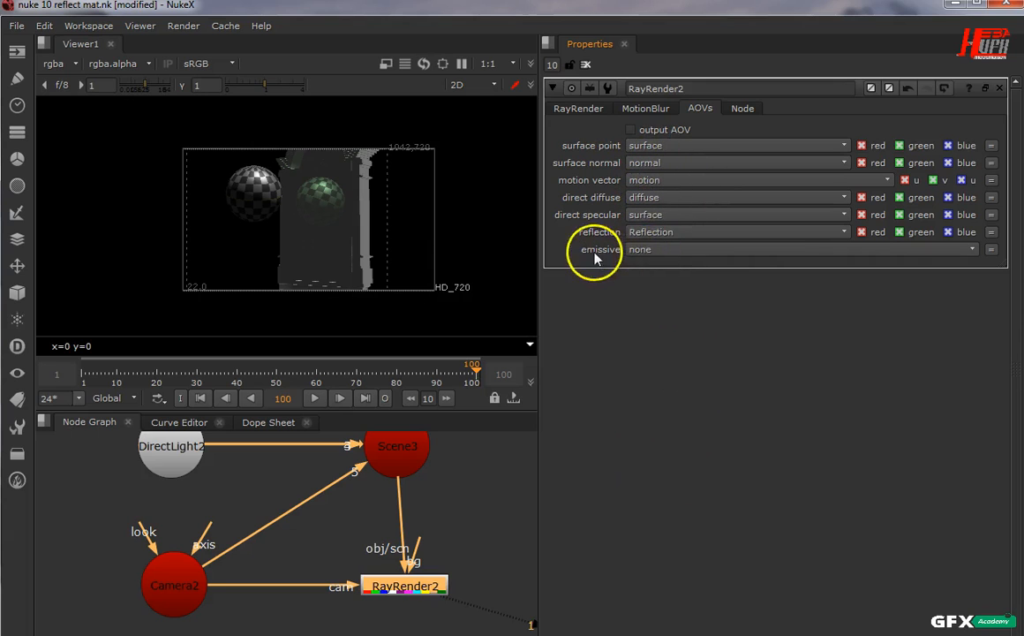
click(649, 249)
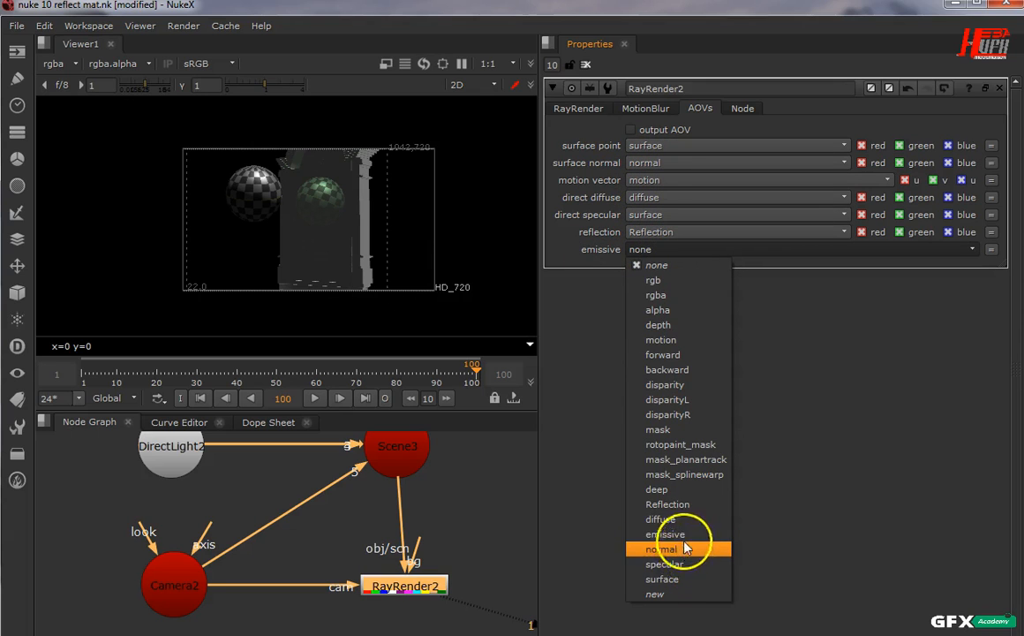
click(686, 534)
click(684, 231)
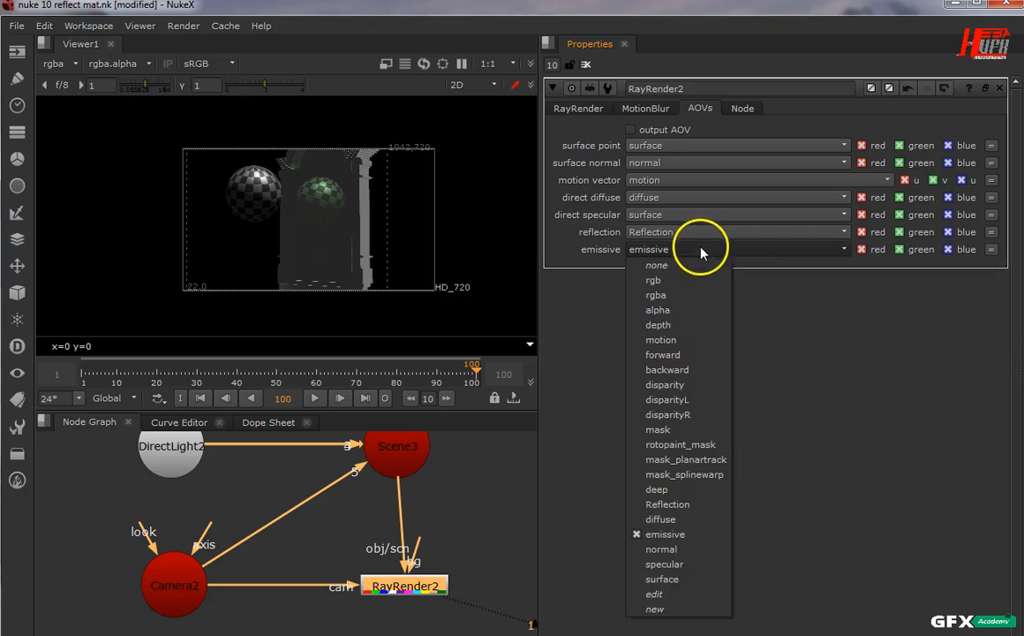
click(664, 609)
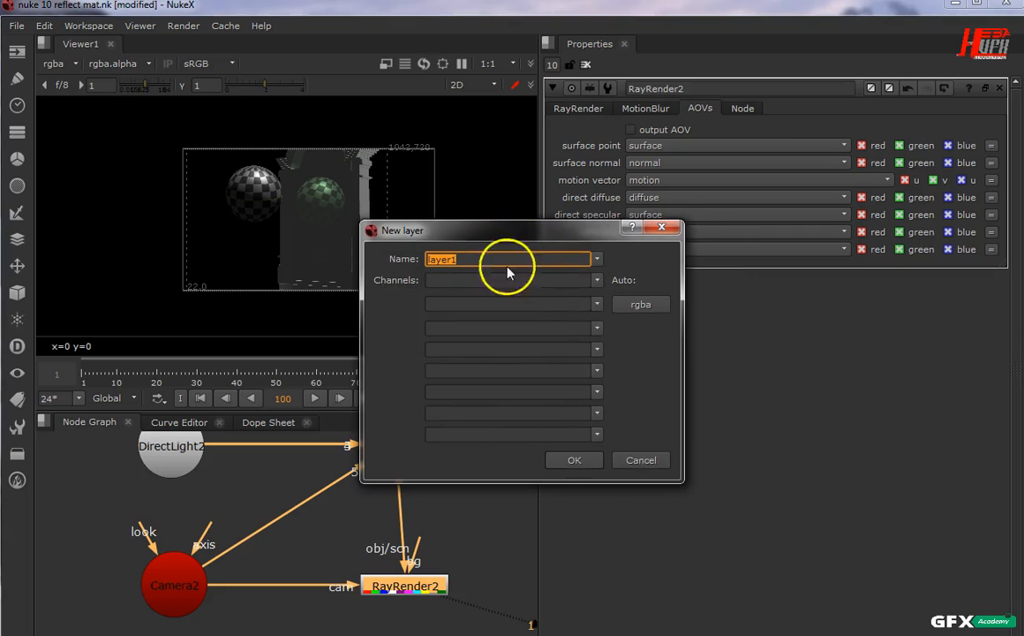
click(638, 460)
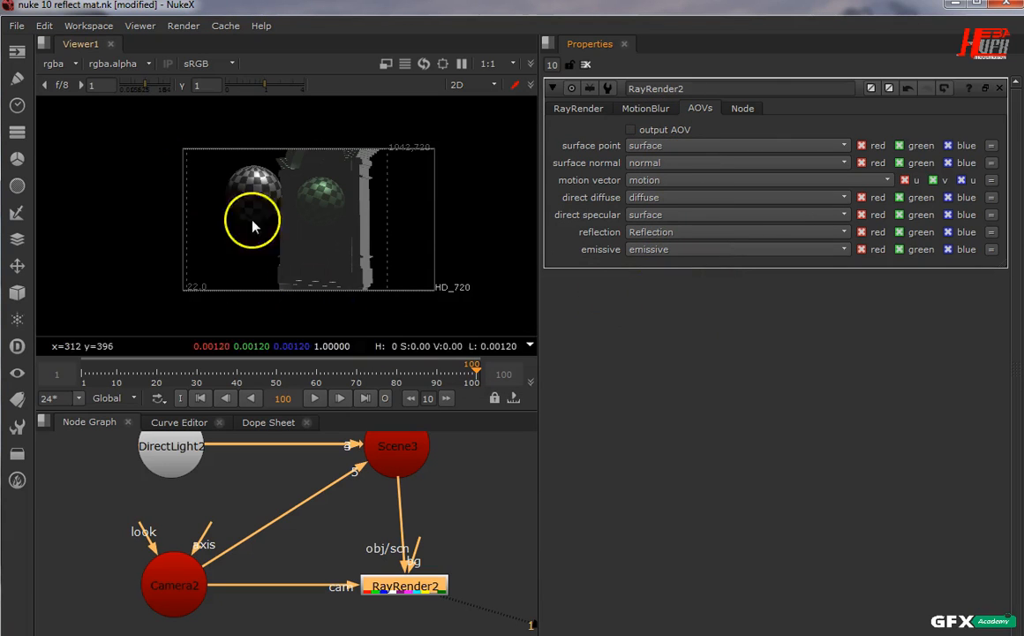
Display the Reflection layer of RayRender2 in the viewer.
click(53, 64)
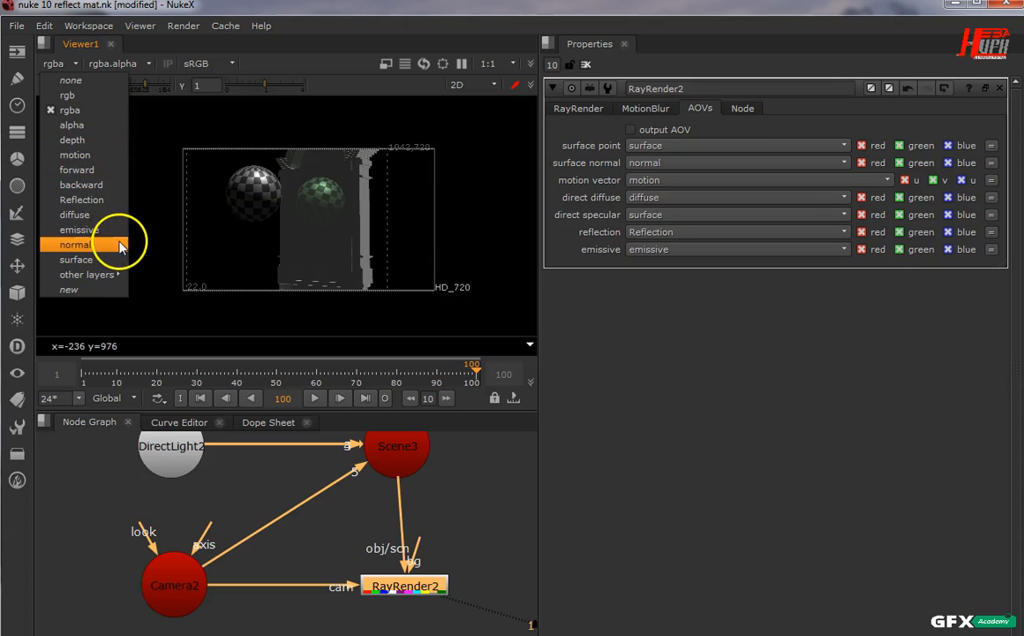
click(109, 202)
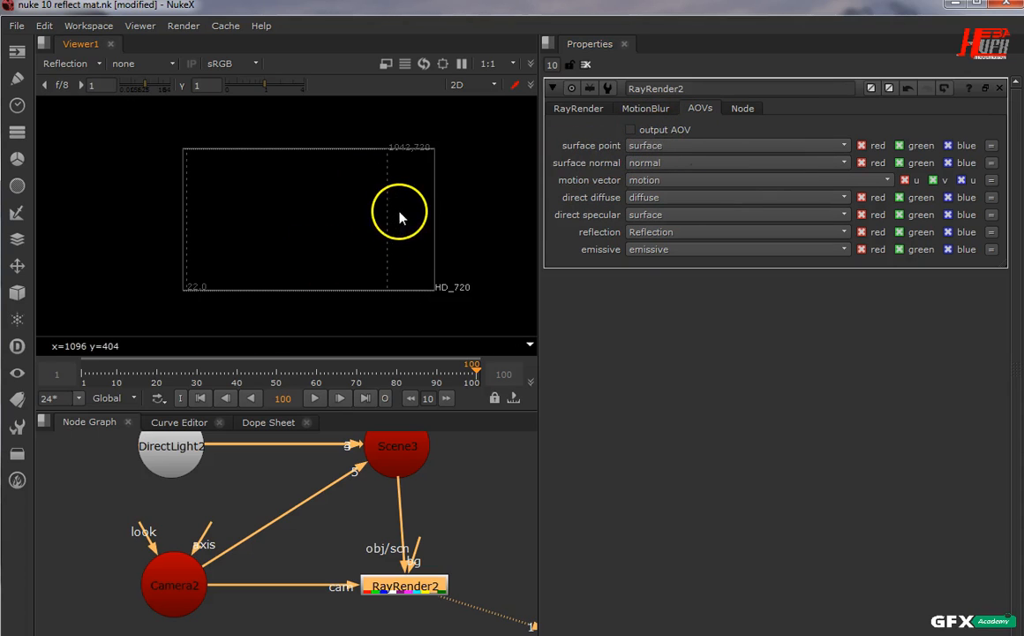
Enable AOV output on RayRender2 and scrub the timeline to check the reflection pass, stopping at frame 87.
click(632, 131)
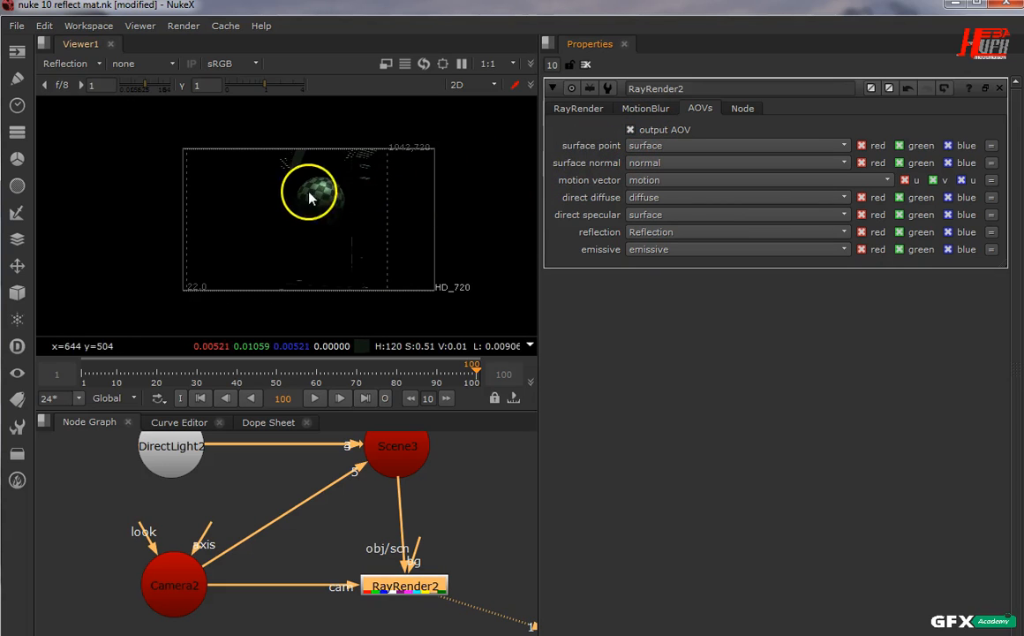
click(279, 386)
drag(279, 386, 120, 372)
click(215, 376)
click(358, 371)
click(422, 370)
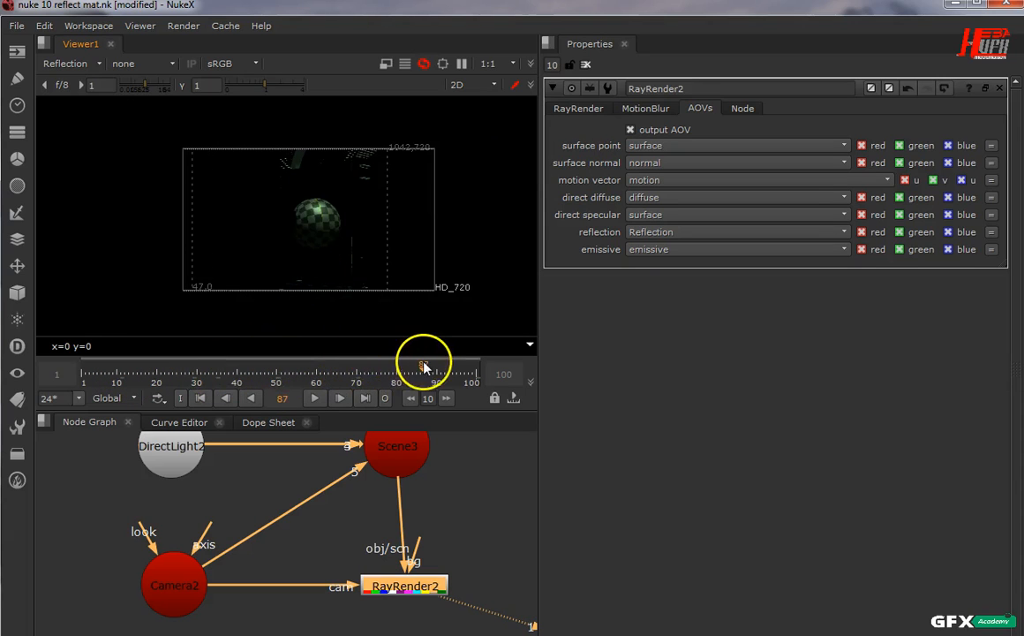
Review the diffuse, emissive, normal, surface and motion layers of the render one by one in the viewer.
click(66, 63)
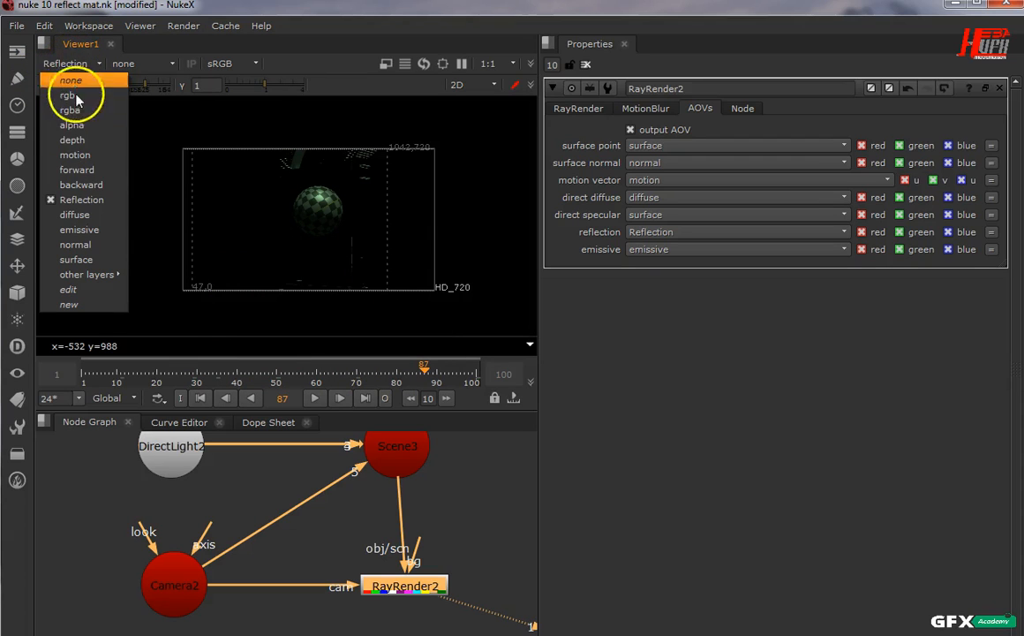
click(99, 216)
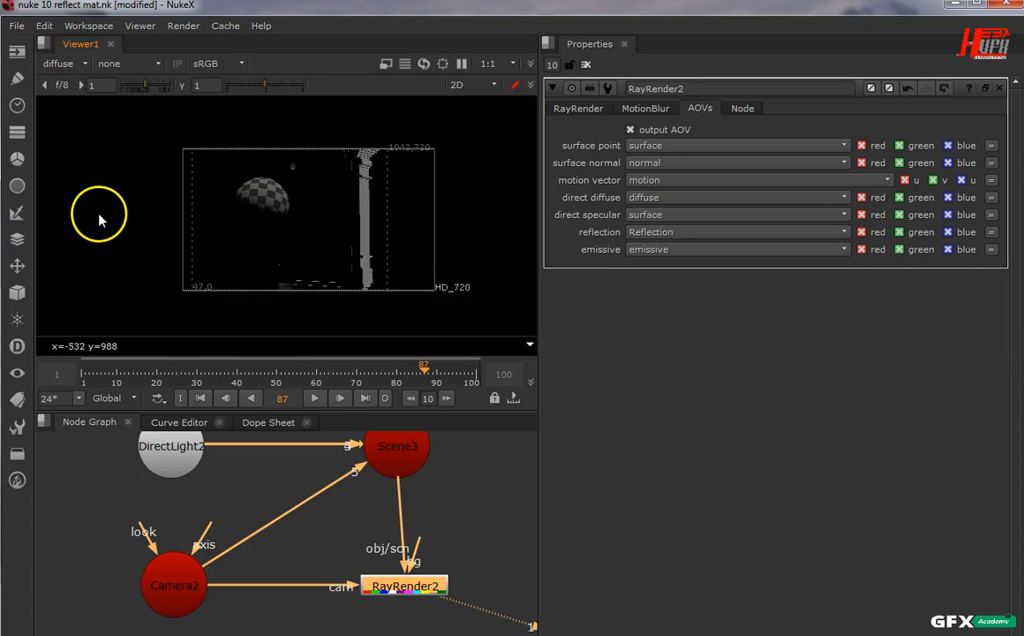
click(78, 66)
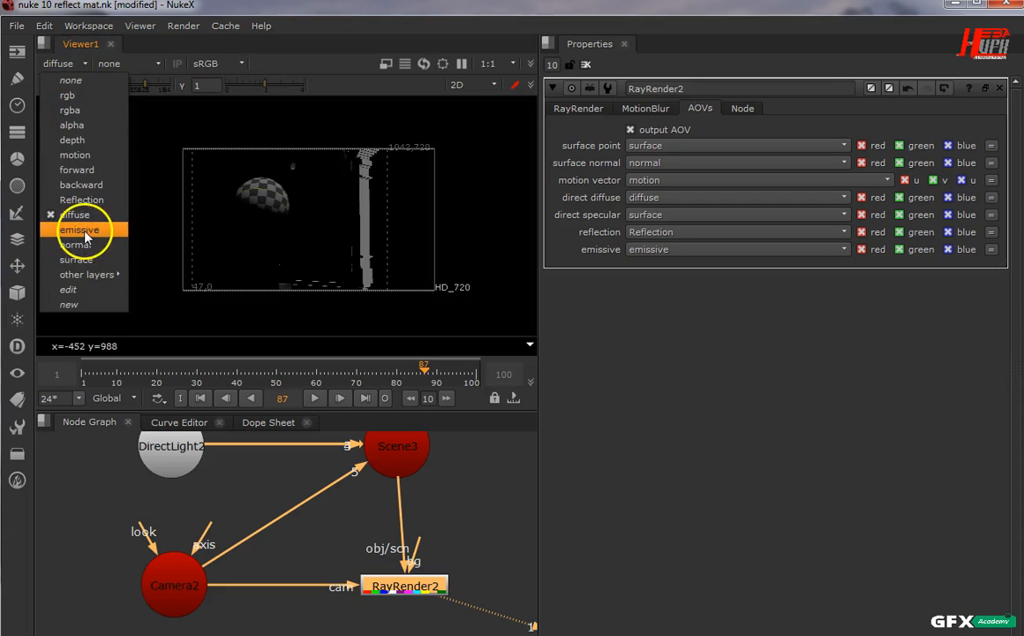
click(78, 230)
click(72, 67)
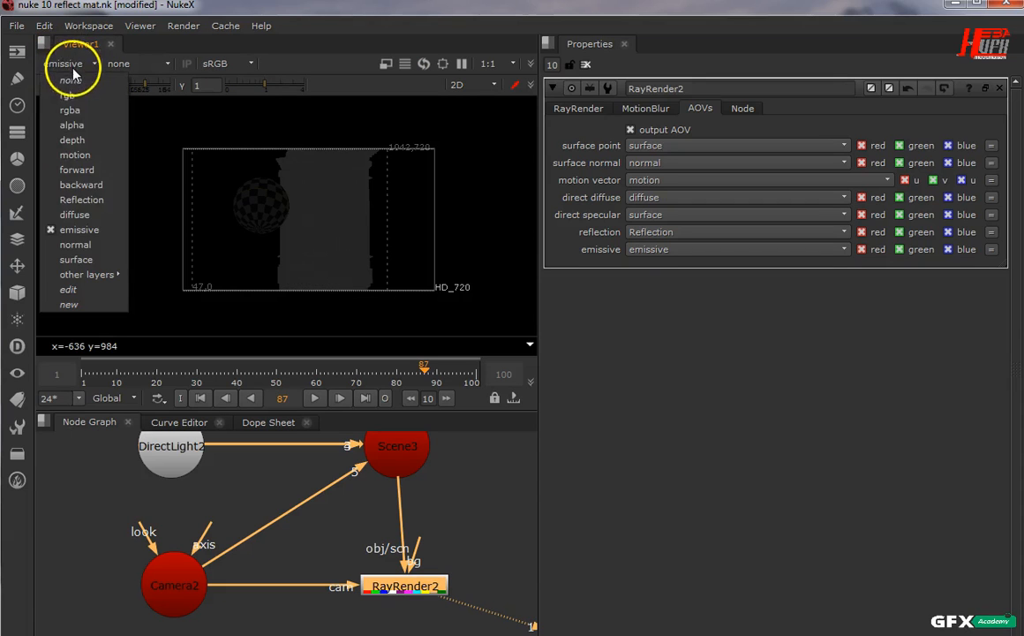
click(93, 246)
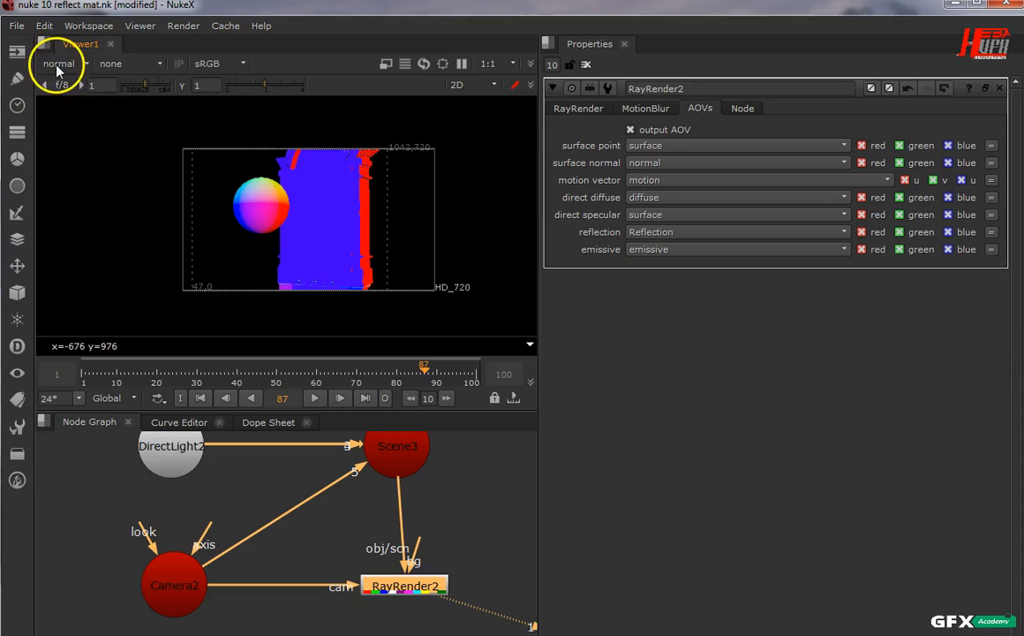
click(63, 64)
click(106, 261)
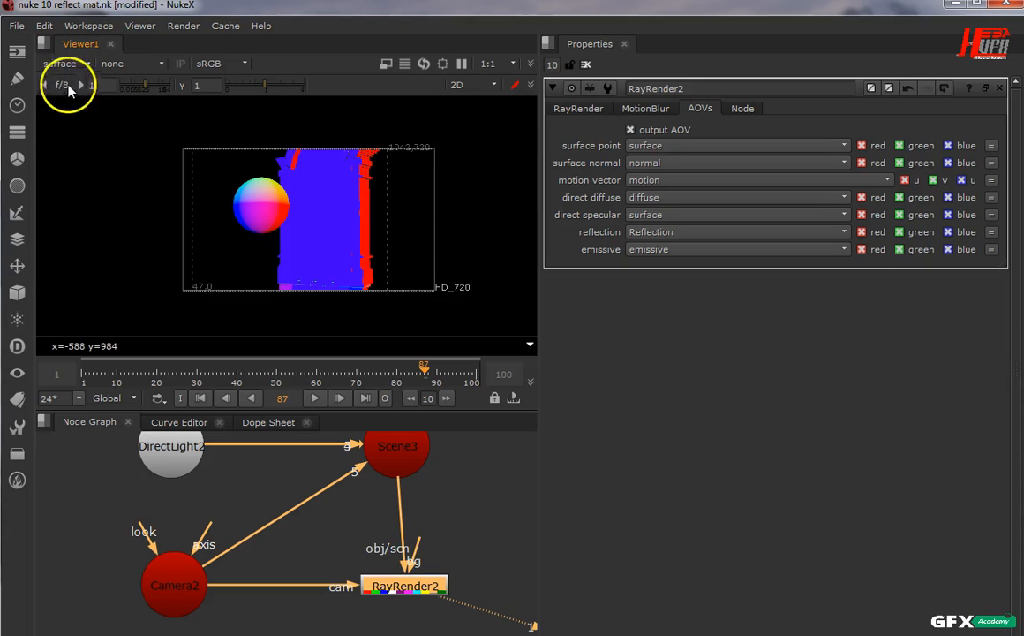
click(65, 63)
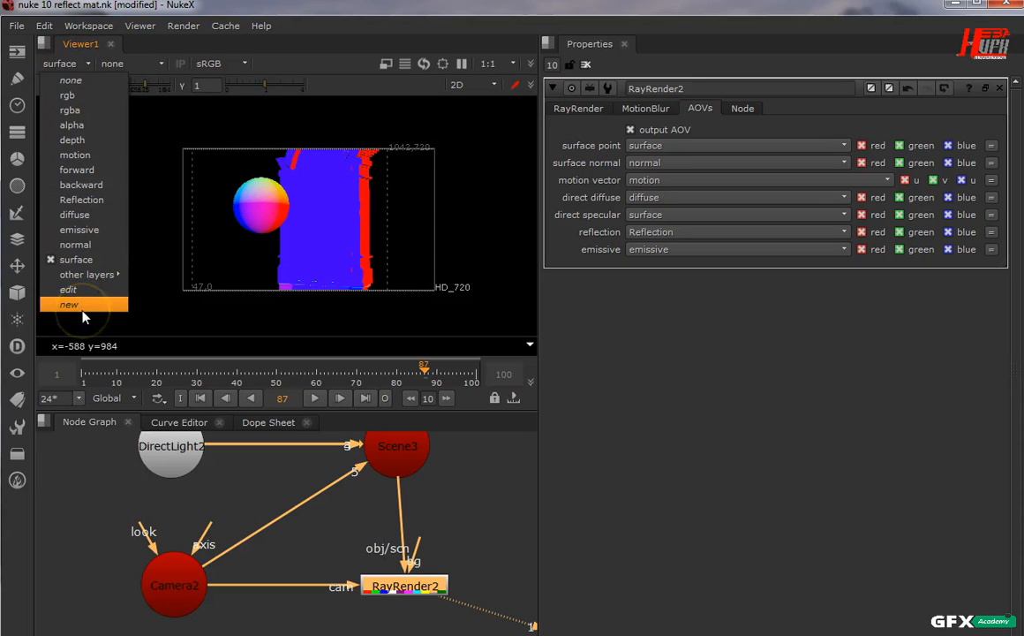
click(76, 154)
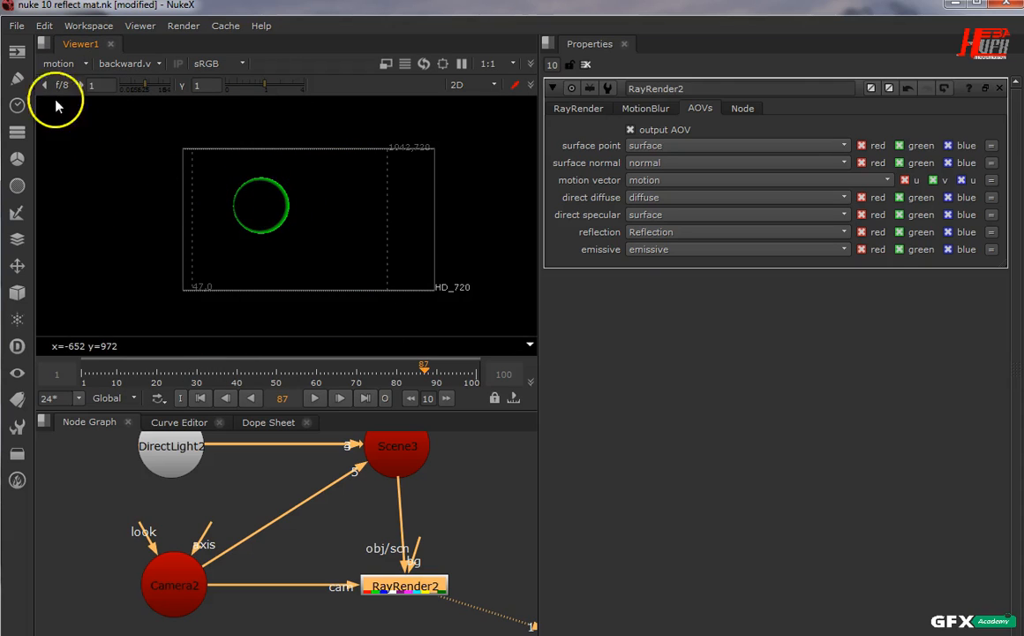
Return the viewer to the rgba layer and turn off AOV output on RayRender2.
click(71, 66)
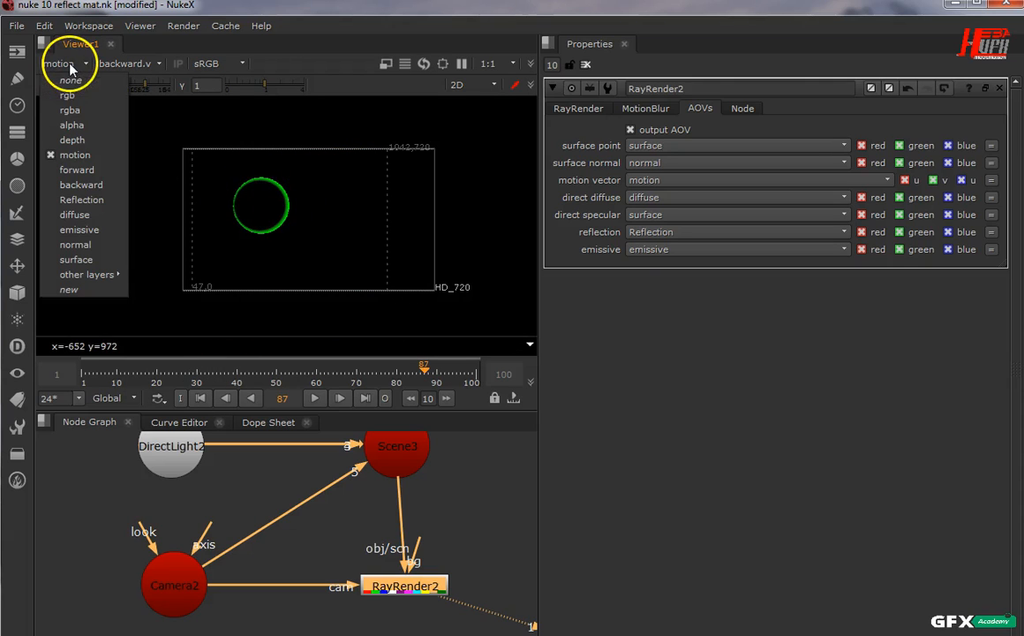
click(101, 110)
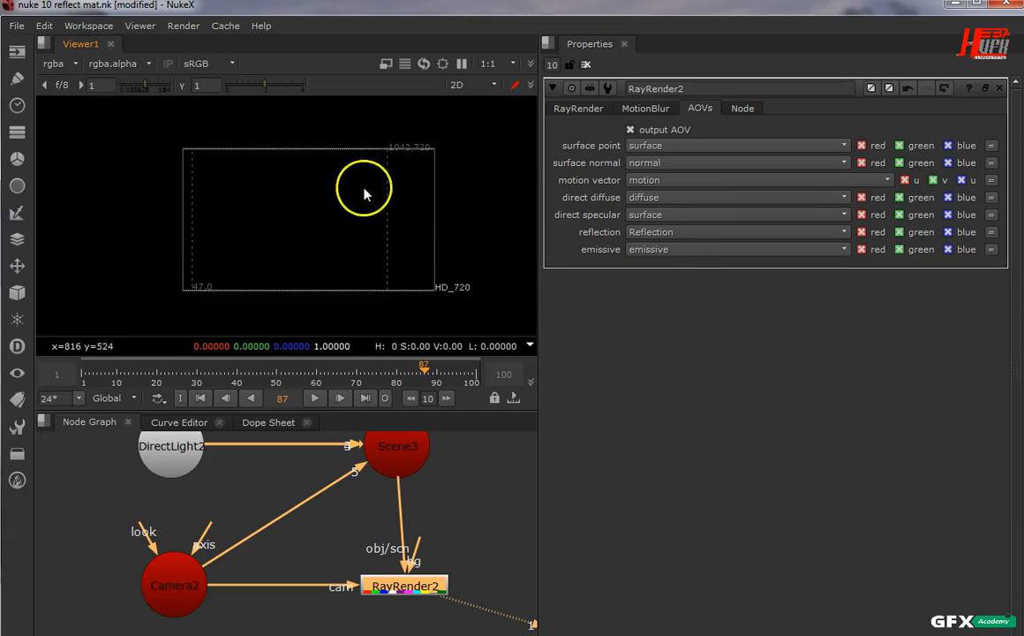
click(647, 133)
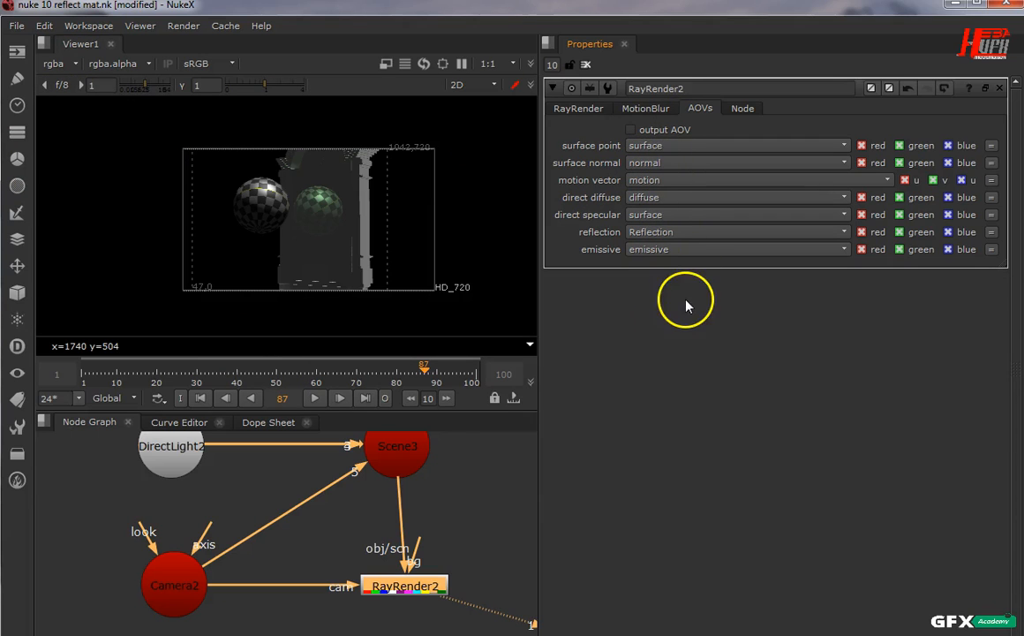
Add a Write node connected to the output of RayRender2.
middle_drag(394, 580, 327, 491)
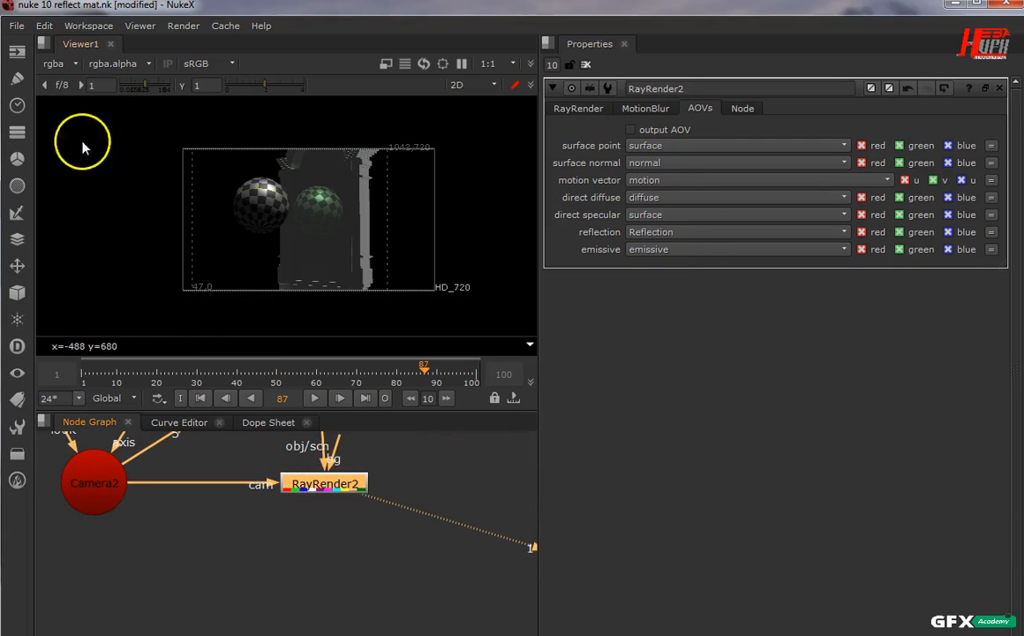
click(18, 51)
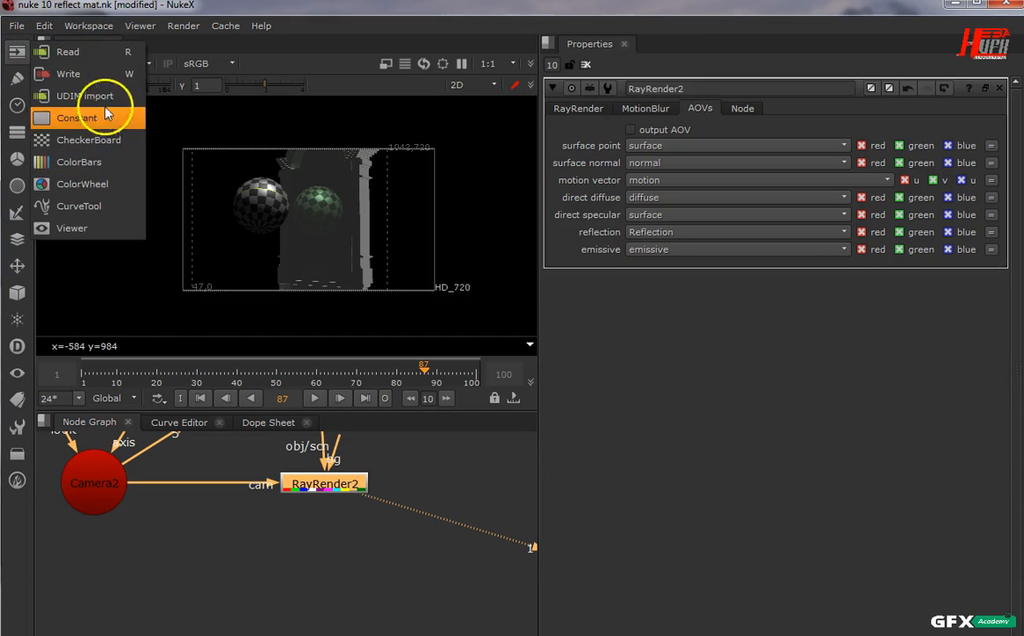
click(88, 74)
click(344, 545)
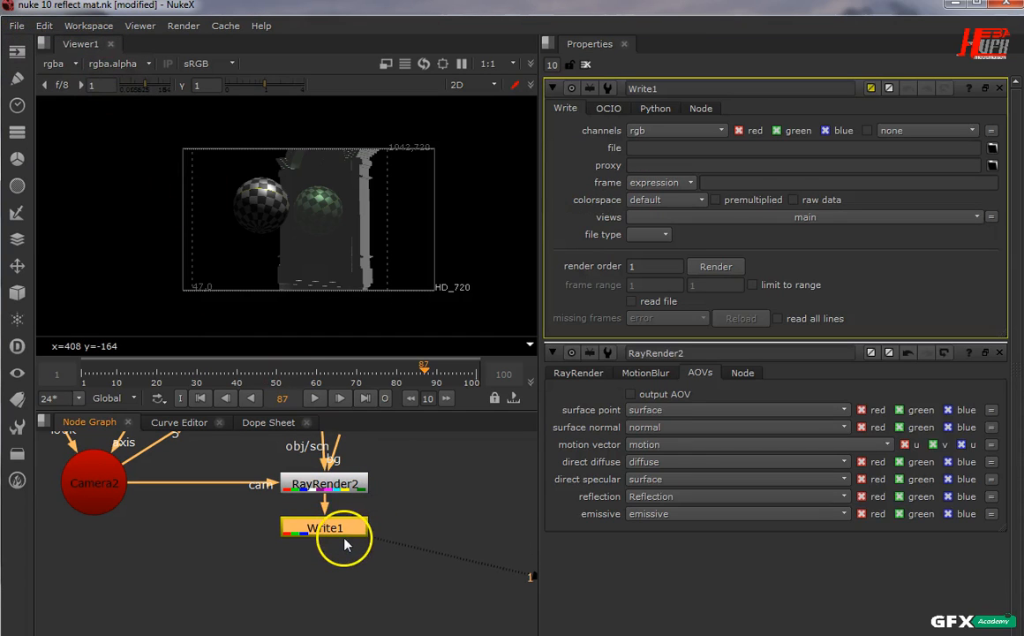
Set the Write node's file type to exr.
click(682, 148)
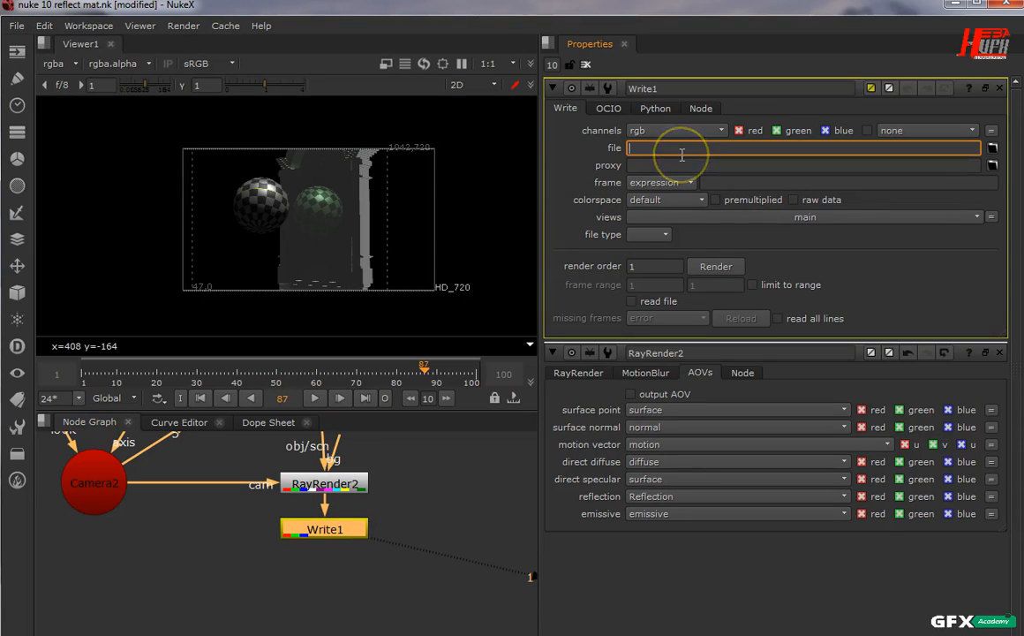
click(673, 183)
click(816, 221)
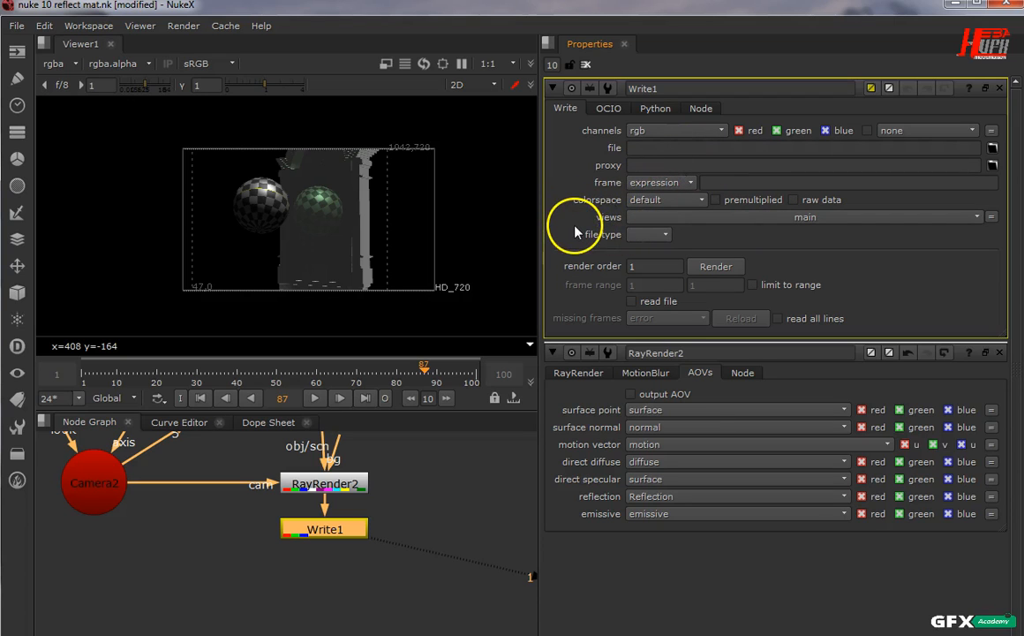
click(651, 235)
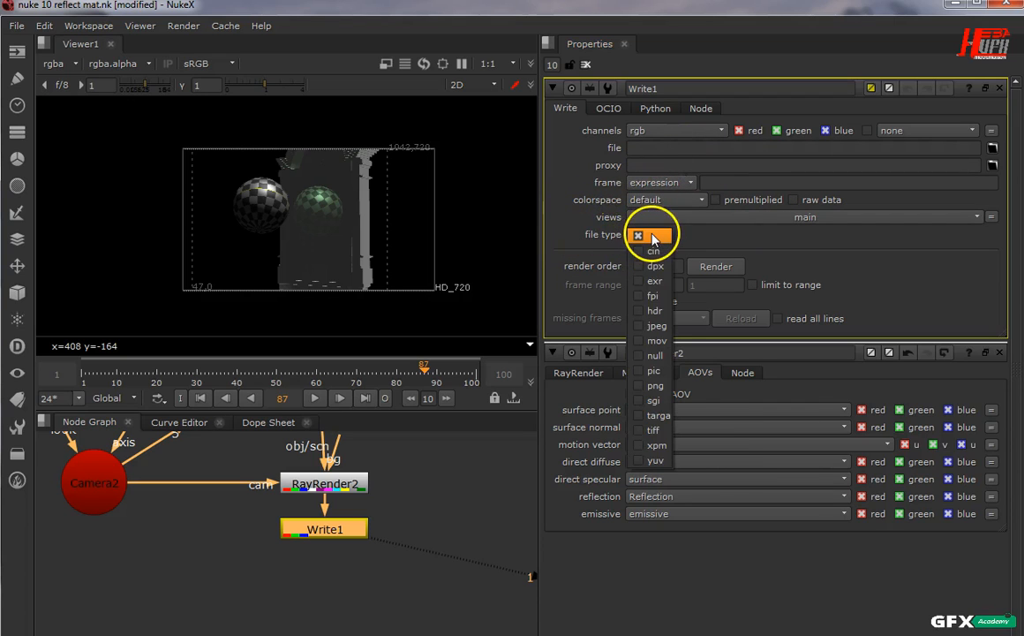
click(656, 281)
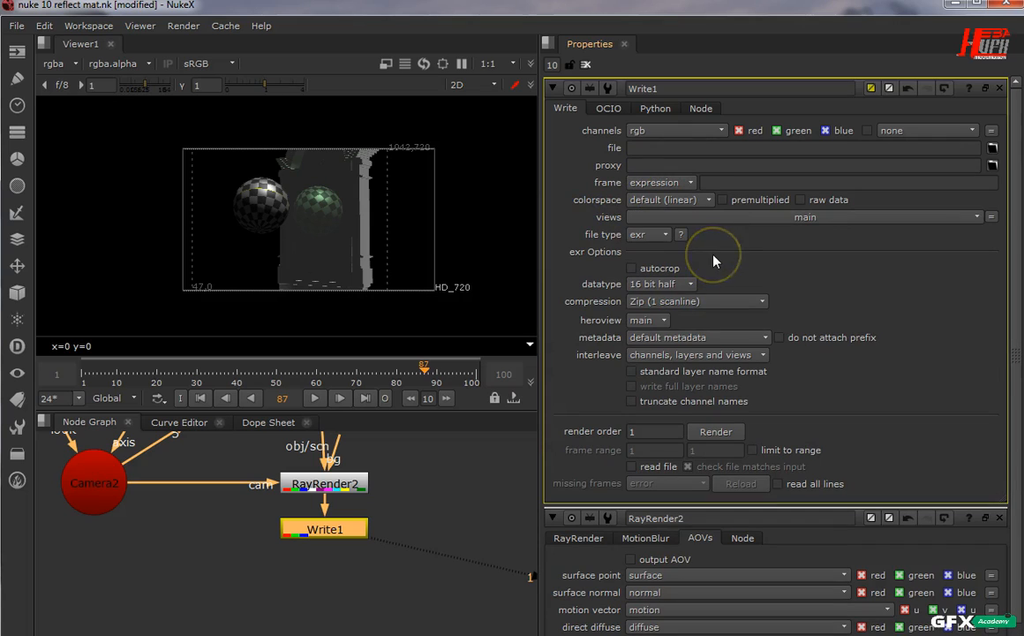
Check the viewer's available layers and set the Write node's channels to all.
click(55, 63)
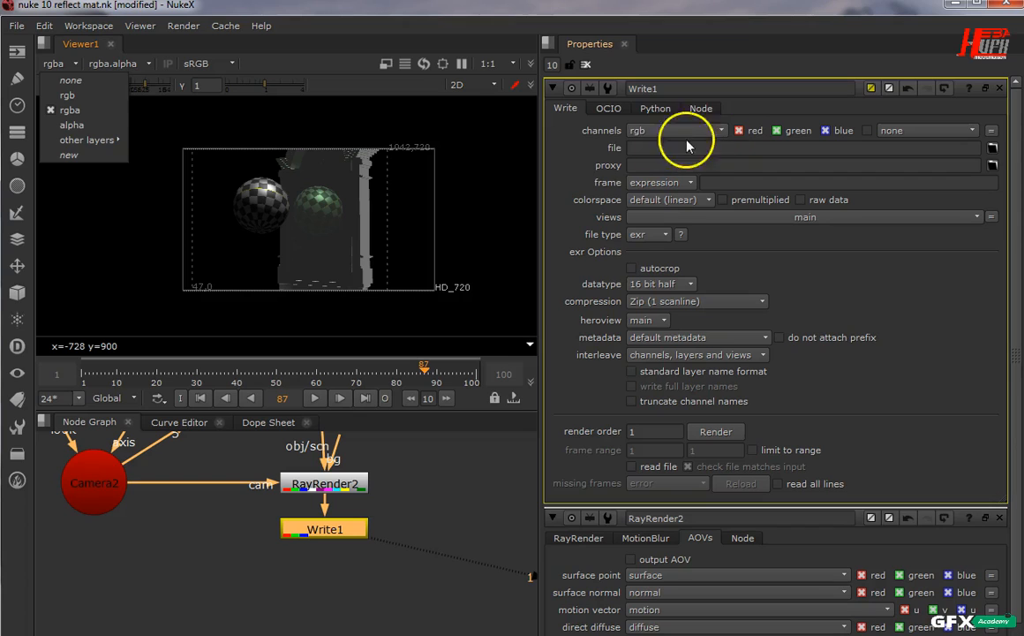
click(590, 143)
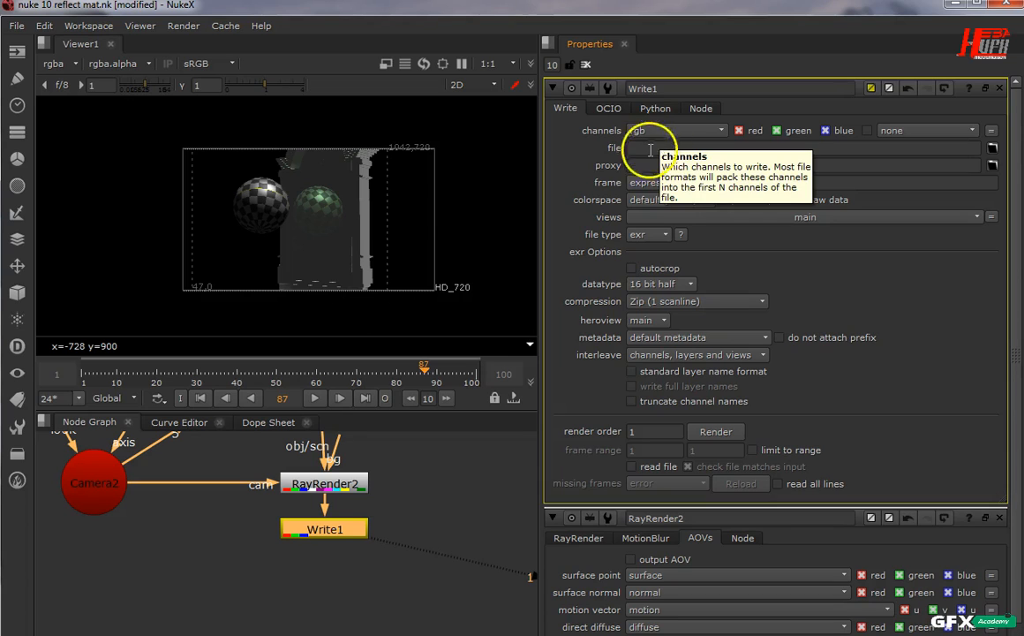
drag(330, 536, 338, 539)
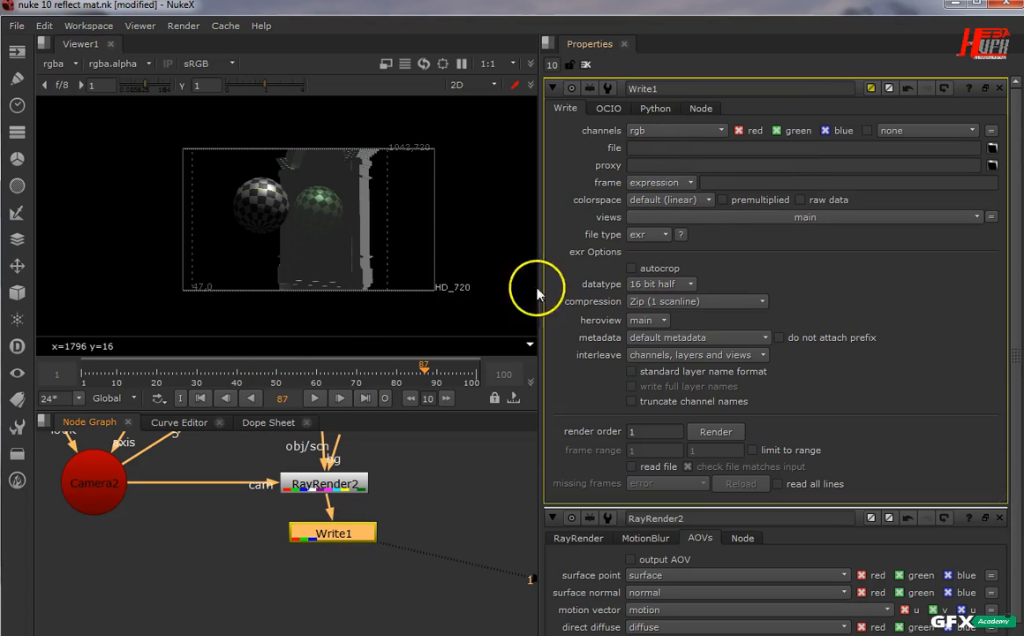
click(645, 131)
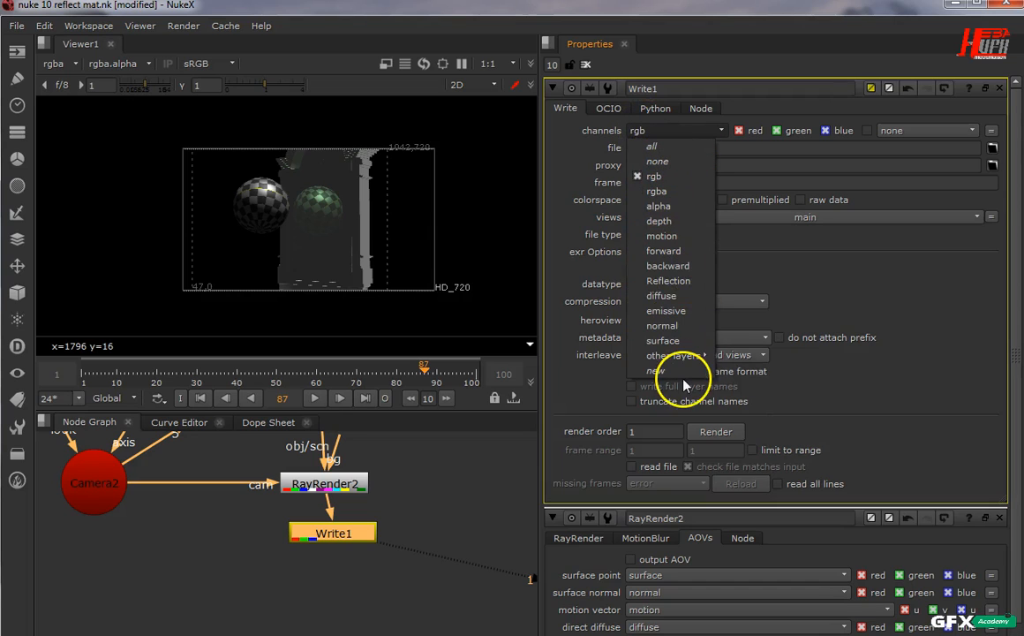
click(673, 148)
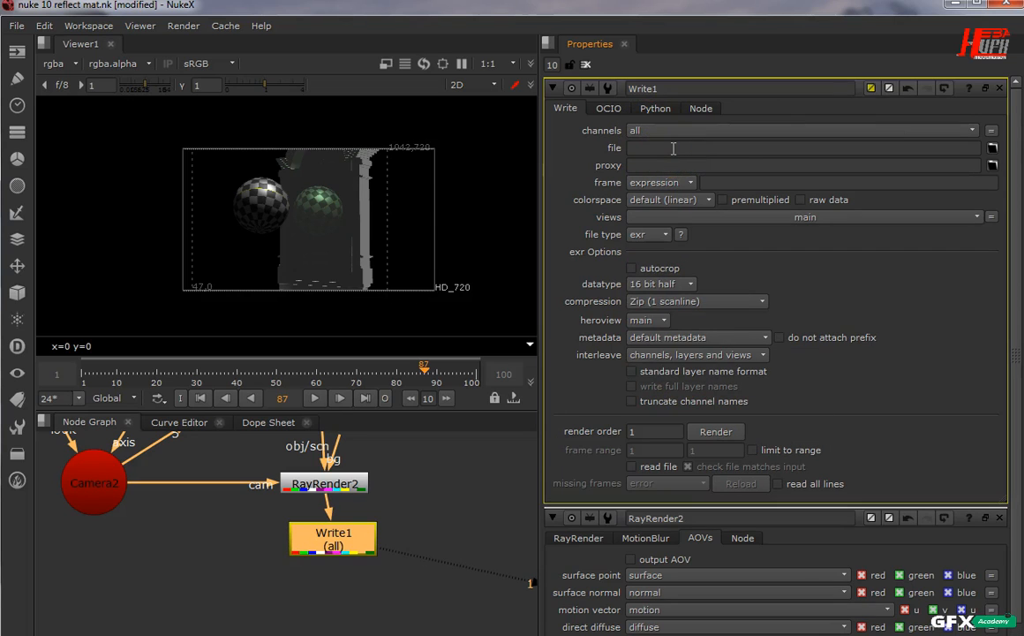
Try limiting the Write node's channels to rgba and compare the layers offered in the viewer before and after.
click(64, 63)
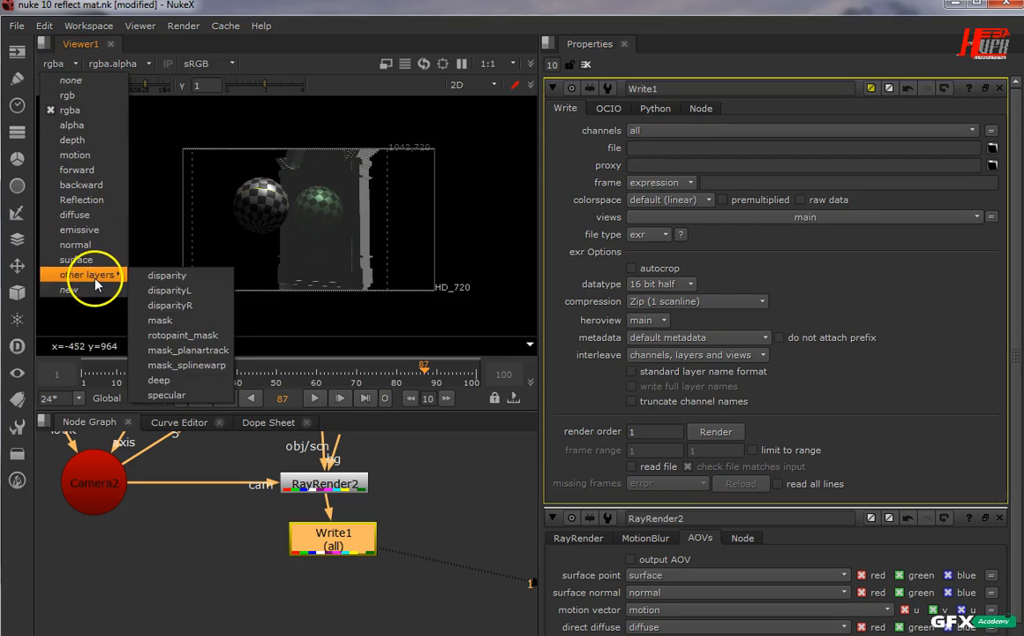
mouse_move(327, 541)
mouse_down()
mouse_move(342, 569)
mouse_move(323, 552)
mouse_up()
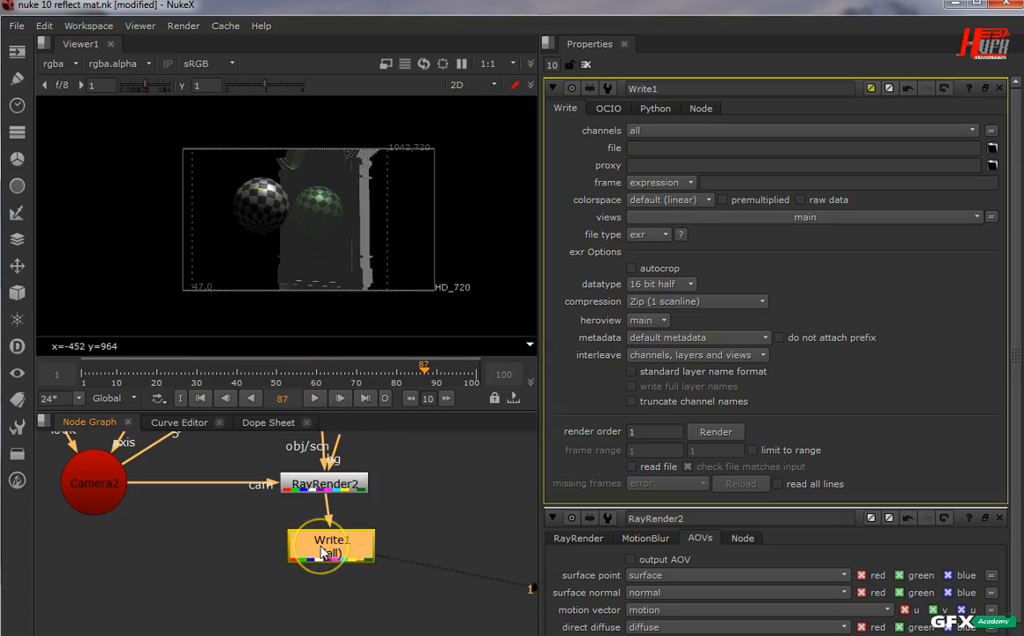
click(633, 131)
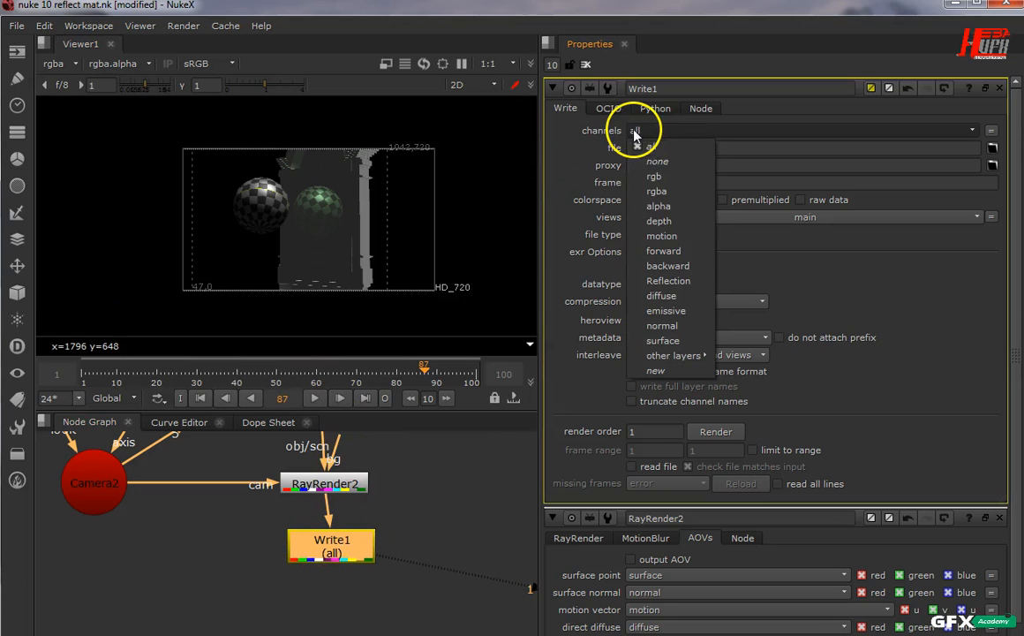
click(656, 191)
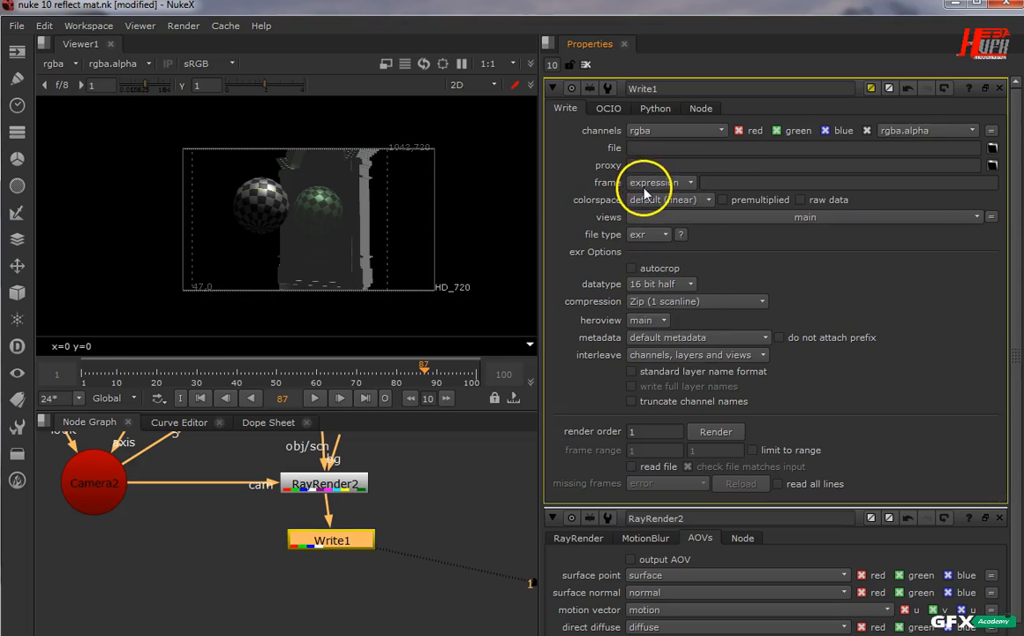
click(57, 63)
mouse_move(99, 140)
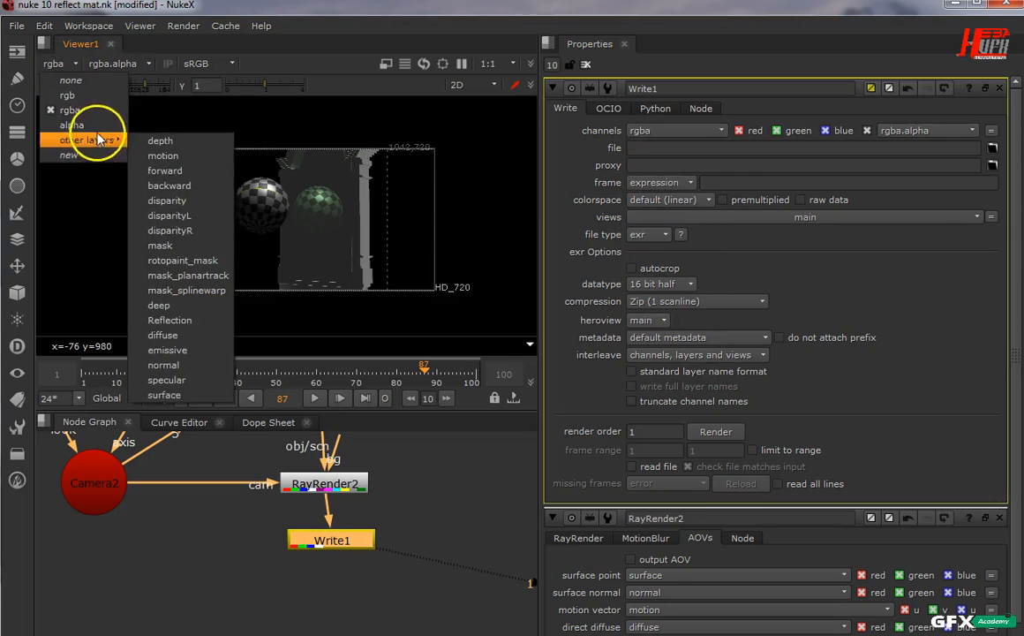
Align the Write node directly below RayRender2 and switch its channels back to all.
click(333, 563)
mouse_move(333, 563)
mouse_down()
mouse_move(327, 484)
mouse_move(323, 550)
mouse_up()
click(630, 131)
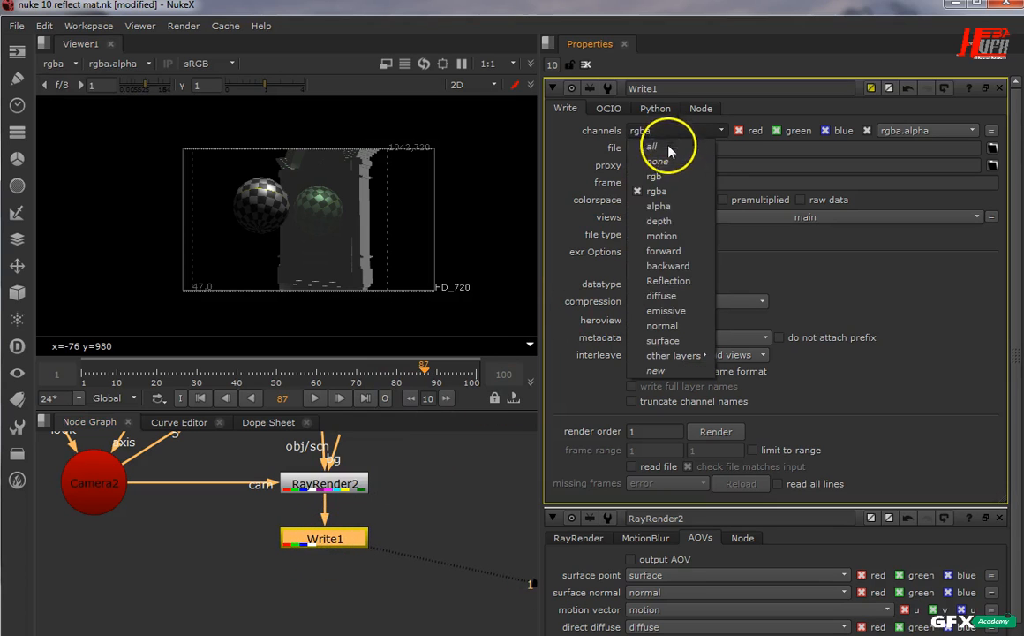
click(667, 148)
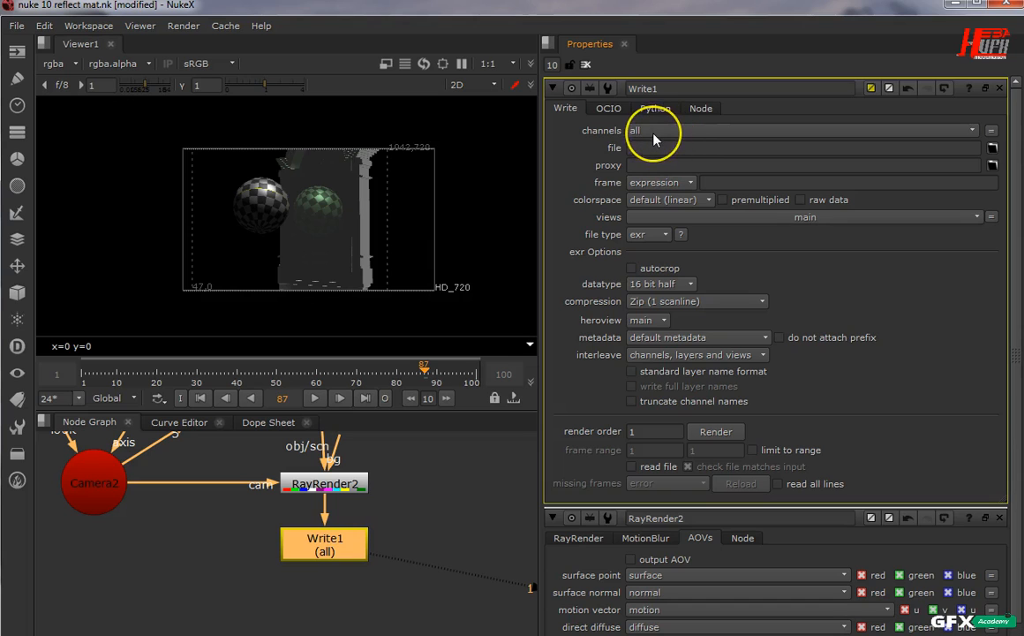
Open RayRender2's main render settings and examine the rendered wall's edges up close at frame 87.
double_click(298, 481)
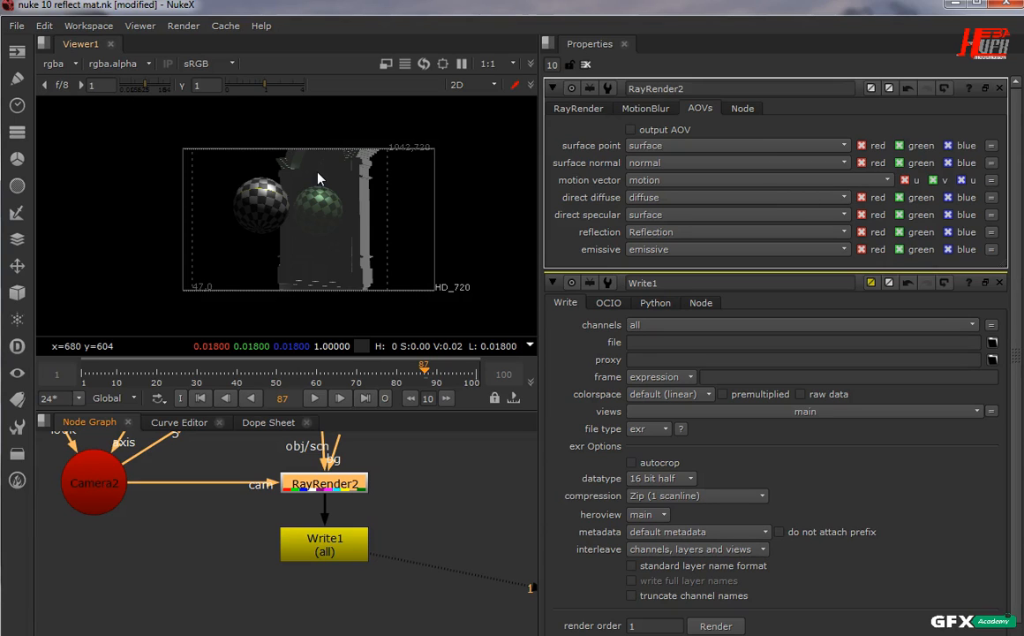
click(590, 112)
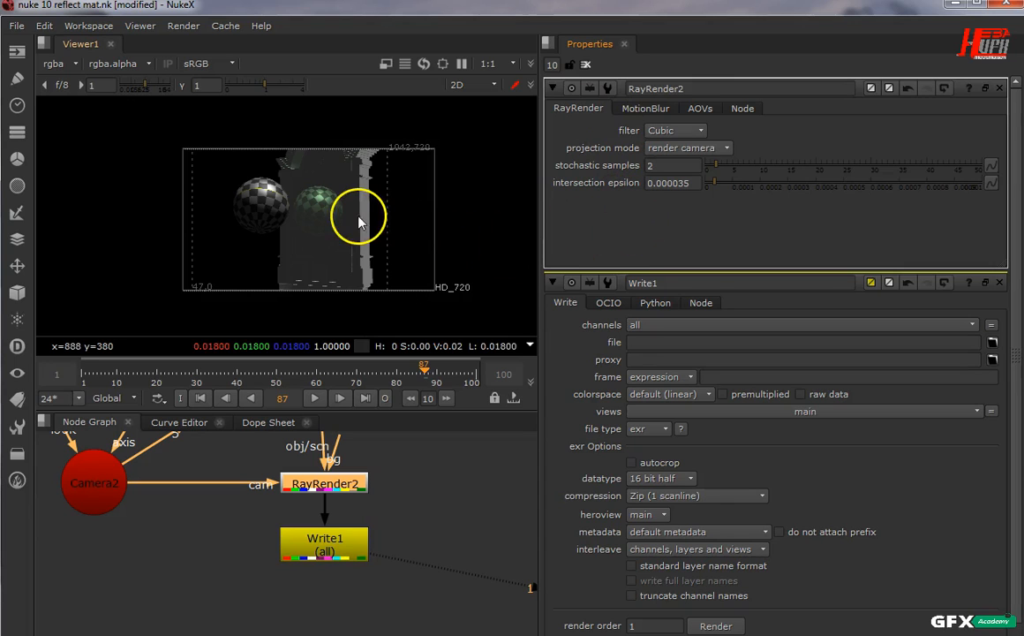
scroll(386, 224, up, 5)
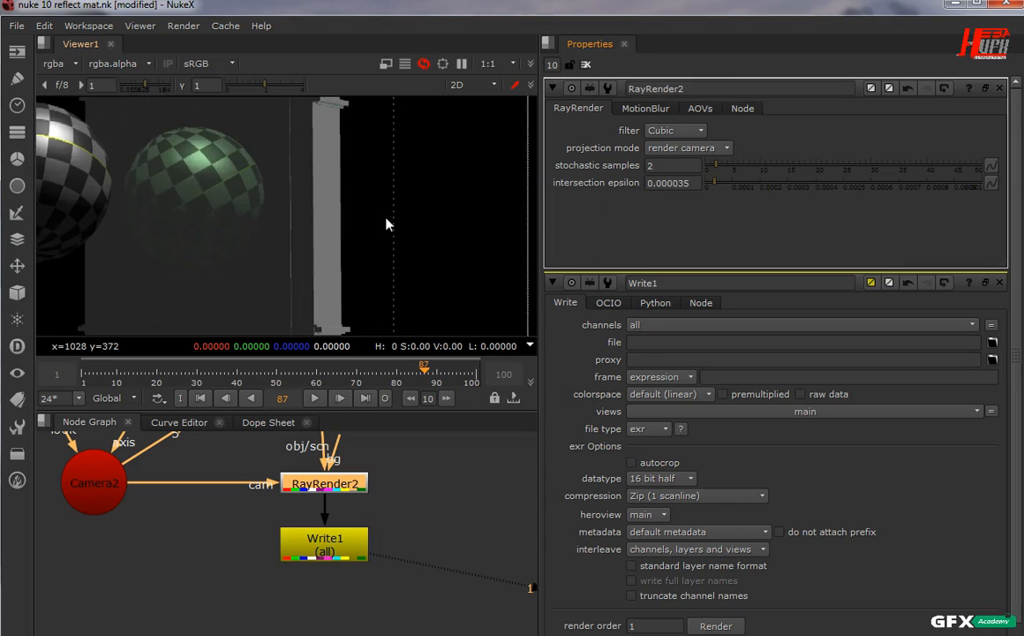
scroll(386, 220, up, 1)
middle_drag(343, 231, 399, 109)
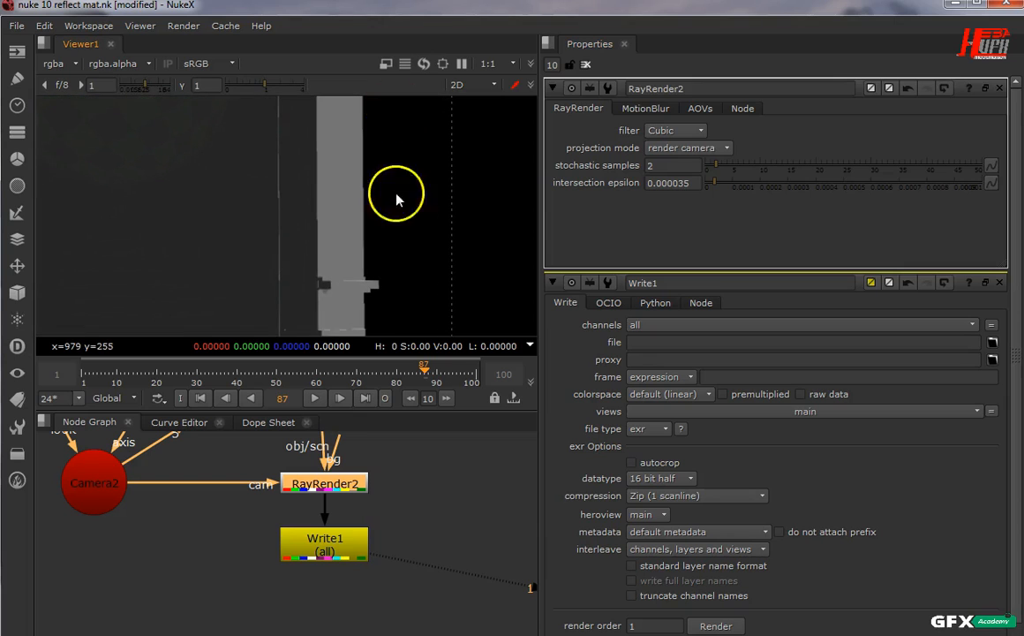
scroll(312, 185, up, 2)
middle_drag(315, 176, 314, 315)
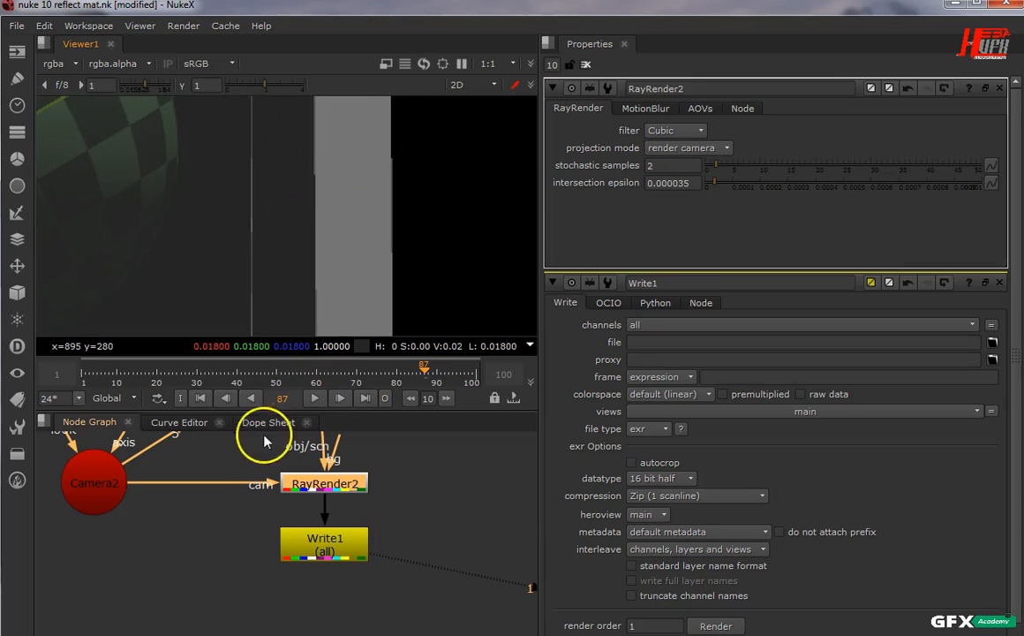
Go to frame 1 and examine the rendered spheres and the wall's edges.
click(200, 399)
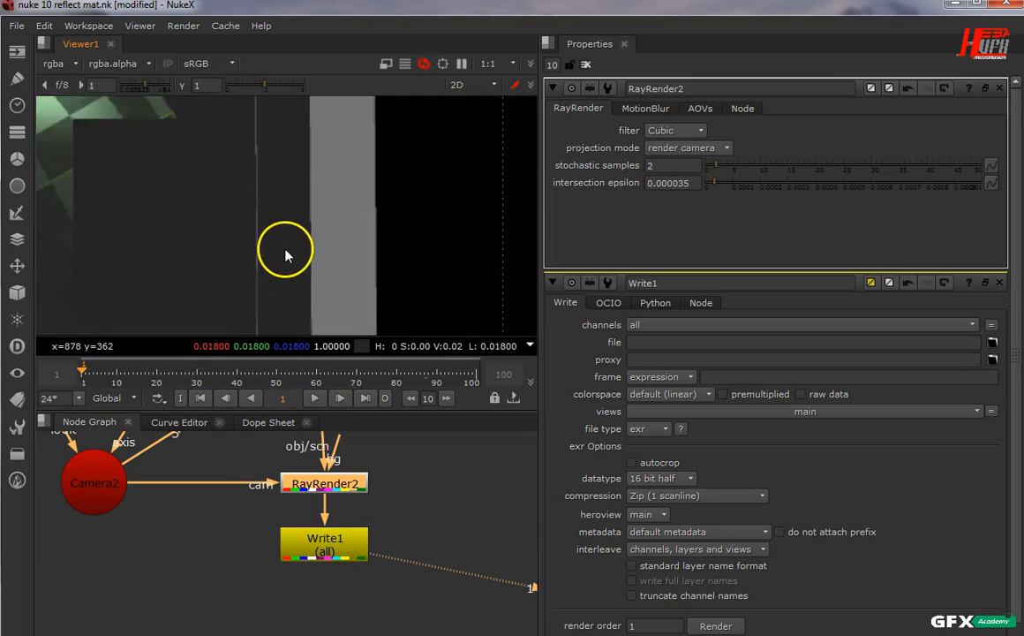
scroll(291, 240, down, 1)
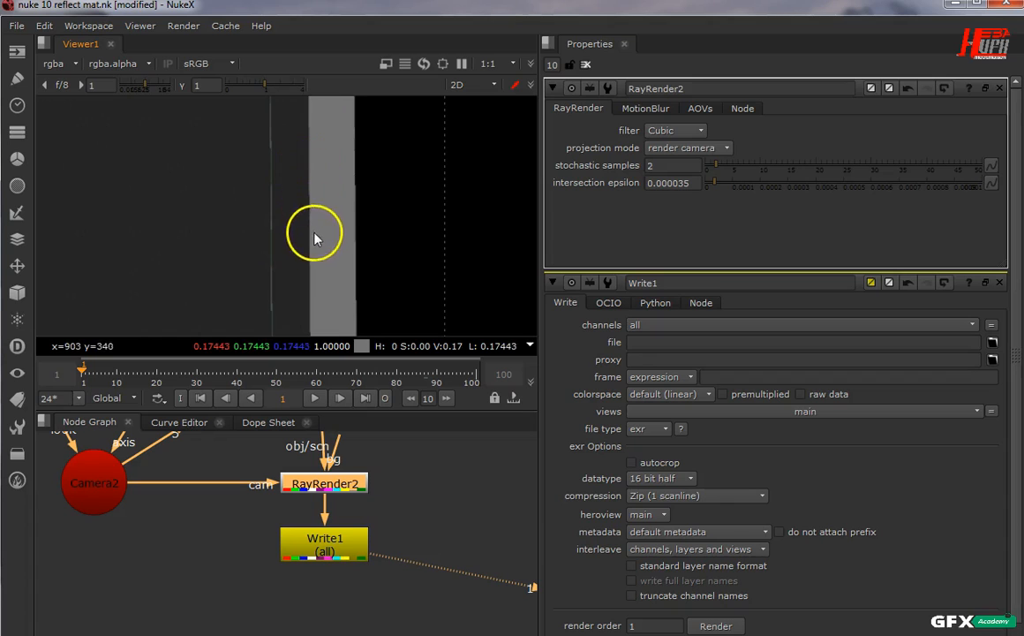
scroll(296, 176, down, 2)
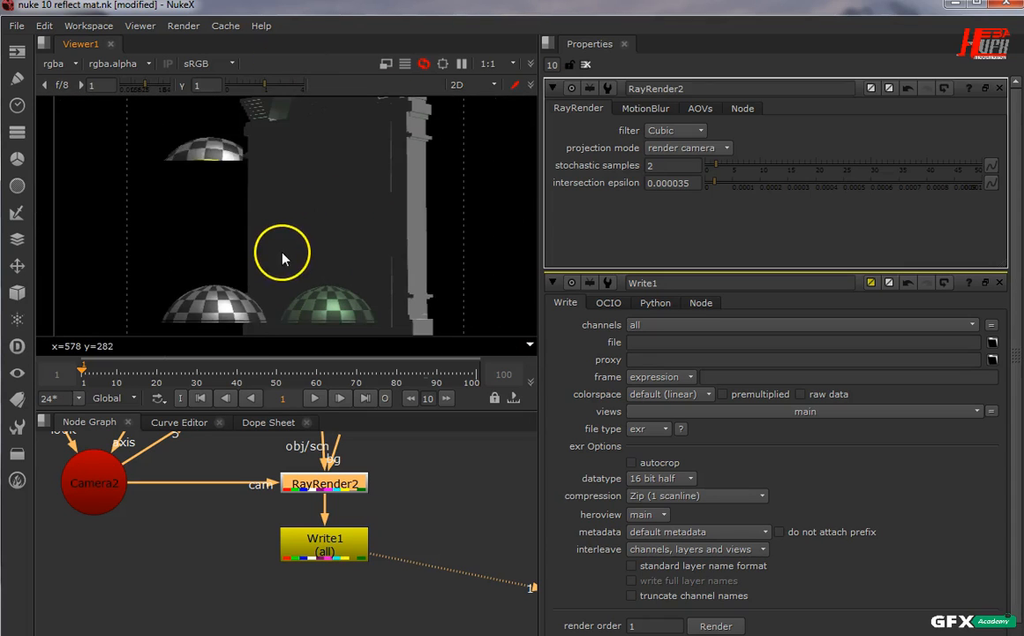
middle_drag(281, 226, 315, 115)
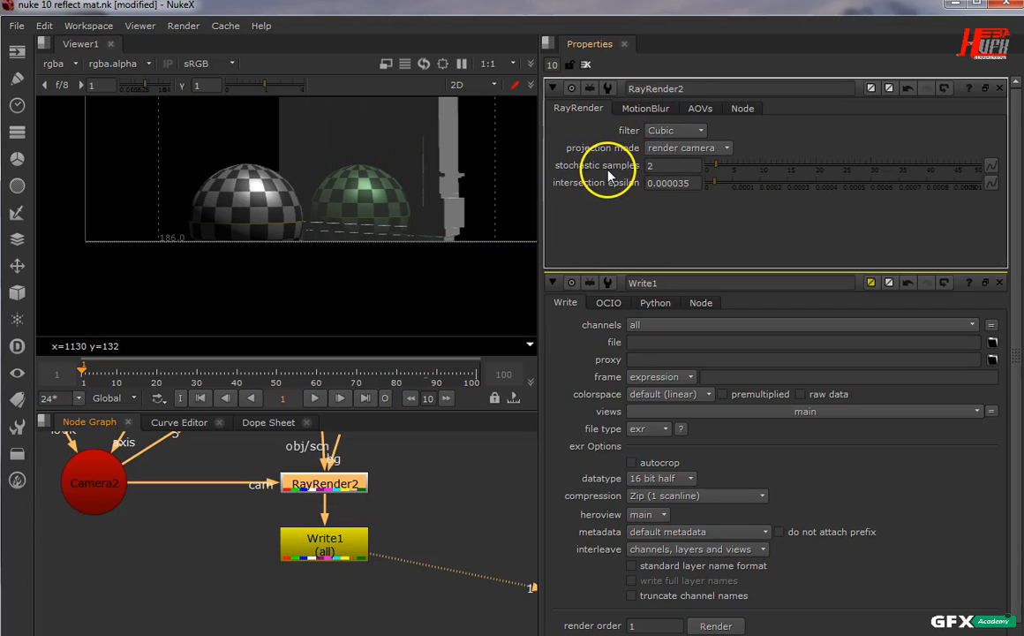
middle_drag(384, 156, 289, 231)
scroll(375, 170, up, 3)
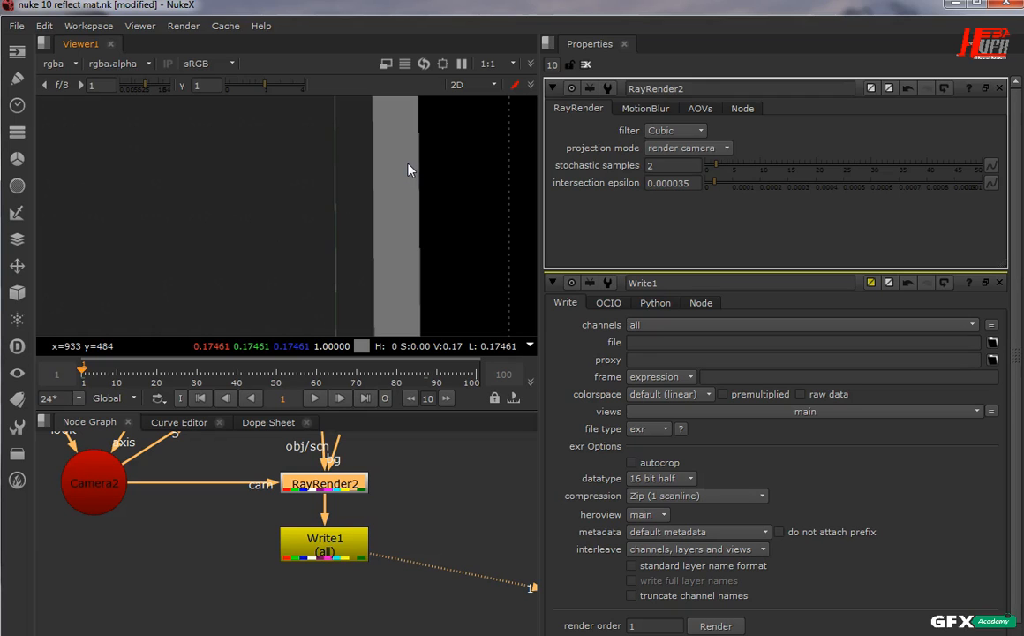
Disconnect Phong3 from Reflection2's input and check the whole render at frame 53.
click(426, 445)
middle_drag(372, 505, 475, 539)
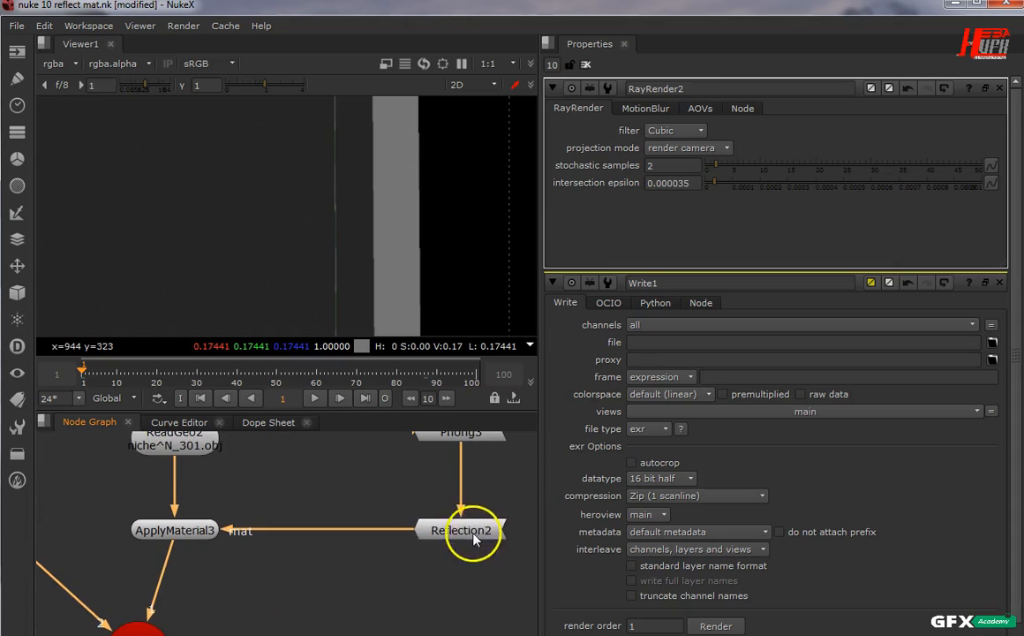
drag(432, 533, 460, 518)
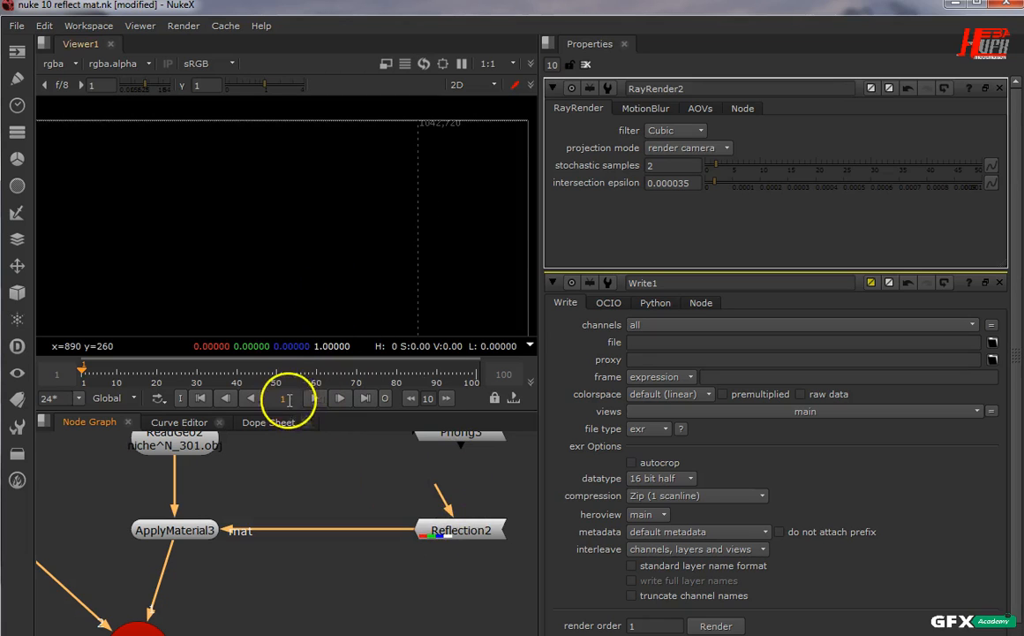
click(287, 371)
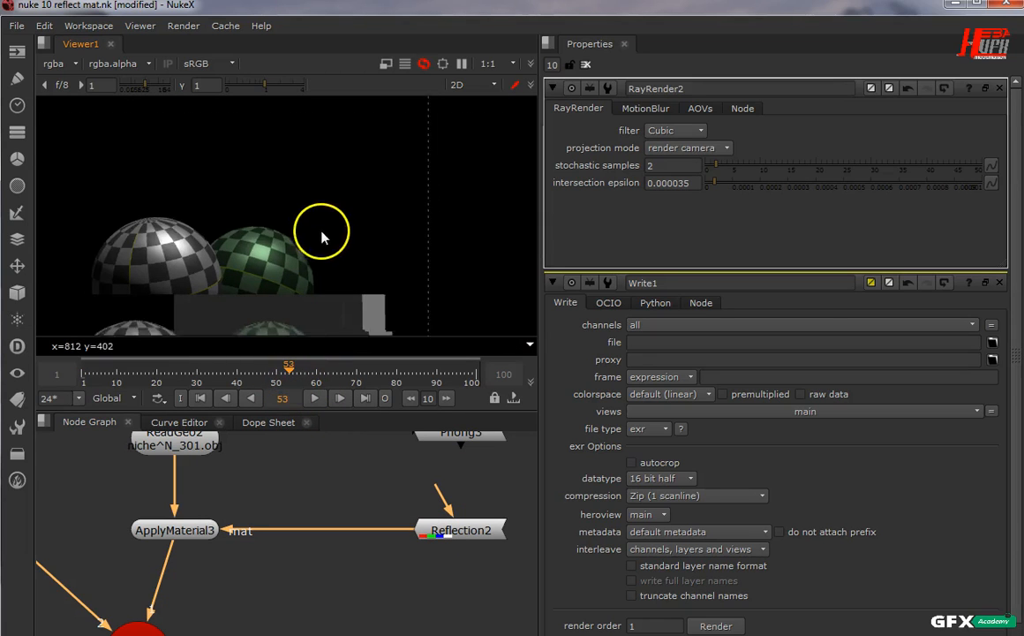
middle_drag(322, 237, 377, 182)
scroll(380, 190, down, 4)
mouse_move(305, 181)
mouse_down()
mouse_move(288, 207)
mouse_move(350, 192)
mouse_move(385, 115)
mouse_up()
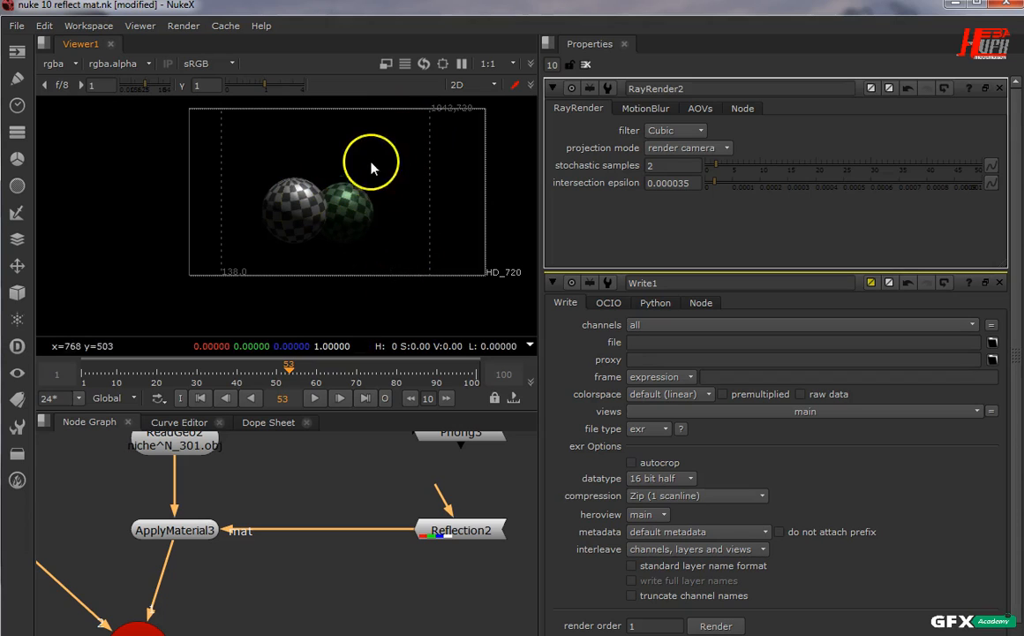
Move the Reflection2 node between Sphere2 and ApplyMaterial3 in the node graph.
scroll(410, 512, down, 3)
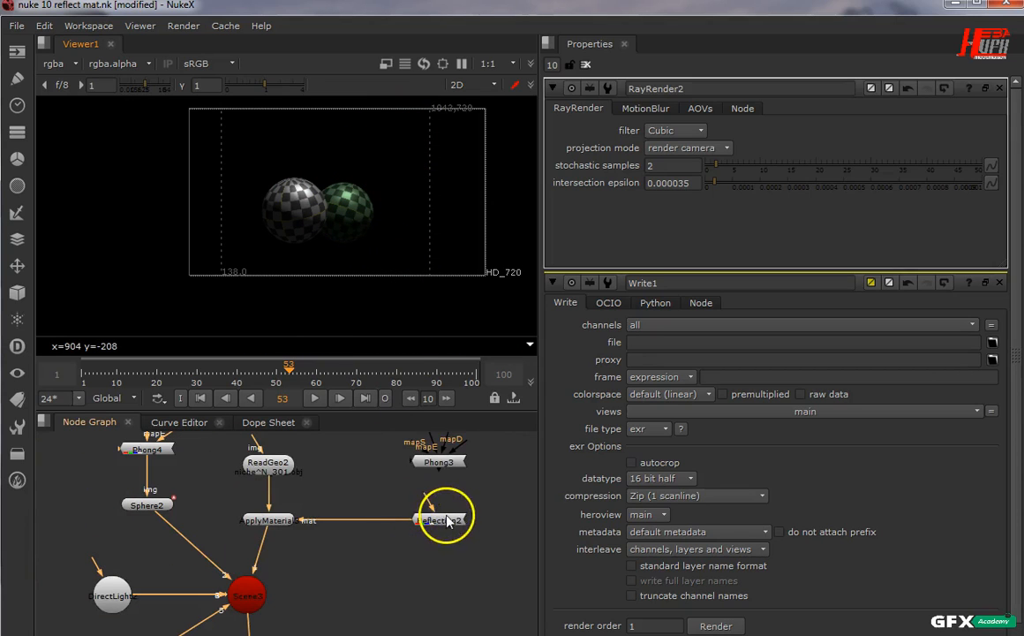
drag(434, 519, 226, 531)
Add a second Scene node in the empty area beside the RayRender branch.
middle_drag(381, 558, 389, 489)
scroll(393, 549, down, 3)
middle_drag(393, 548, 309, 549)
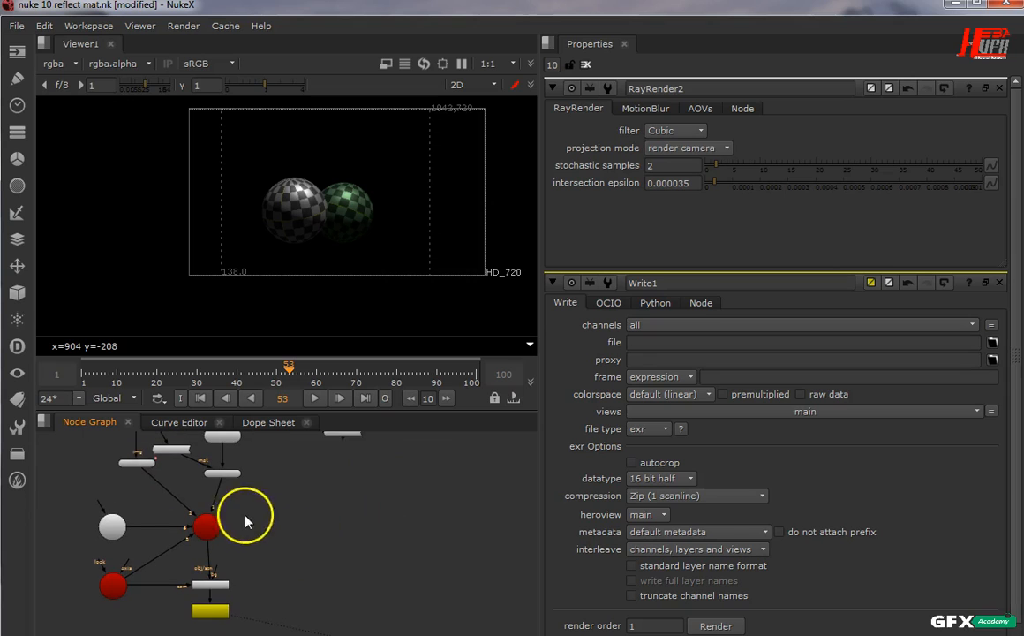
click(17, 292)
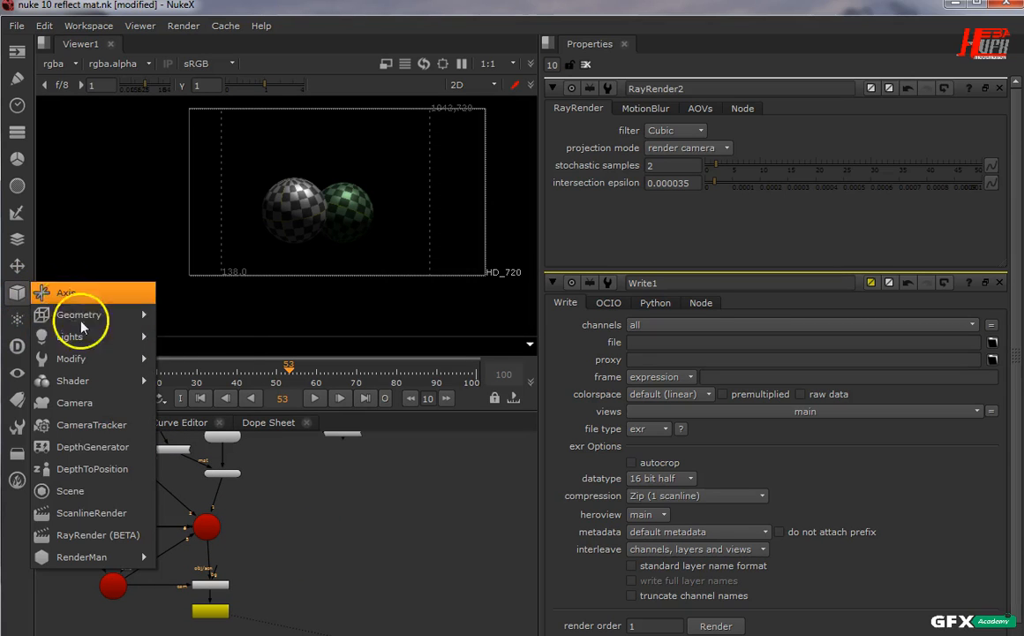
click(110, 492)
click(382, 535)
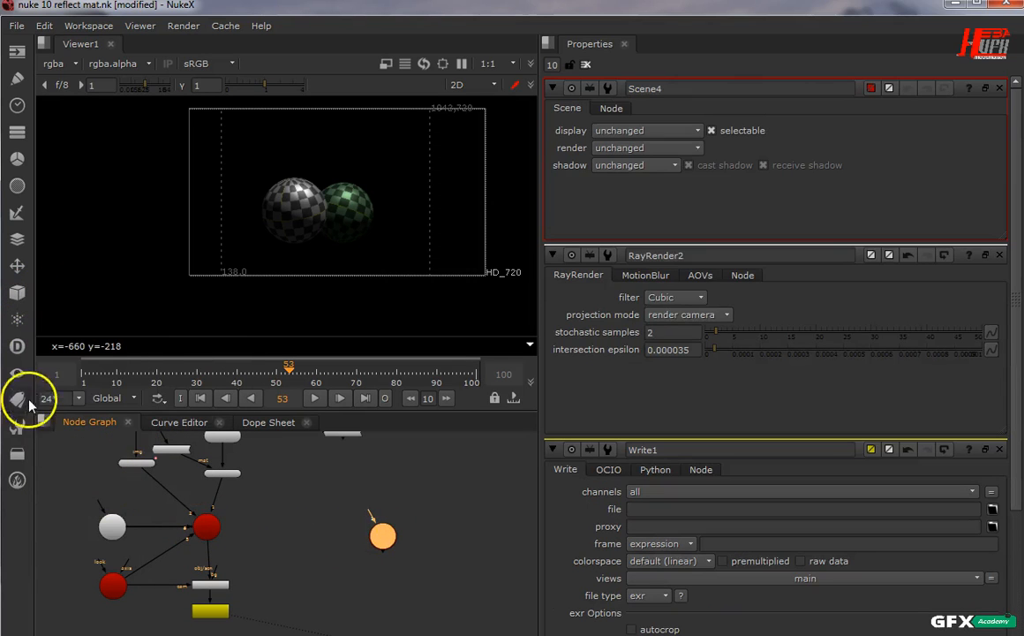
Add a ScanlineRender node fed by Scene4 and place it directly below that scene.
click(13, 294)
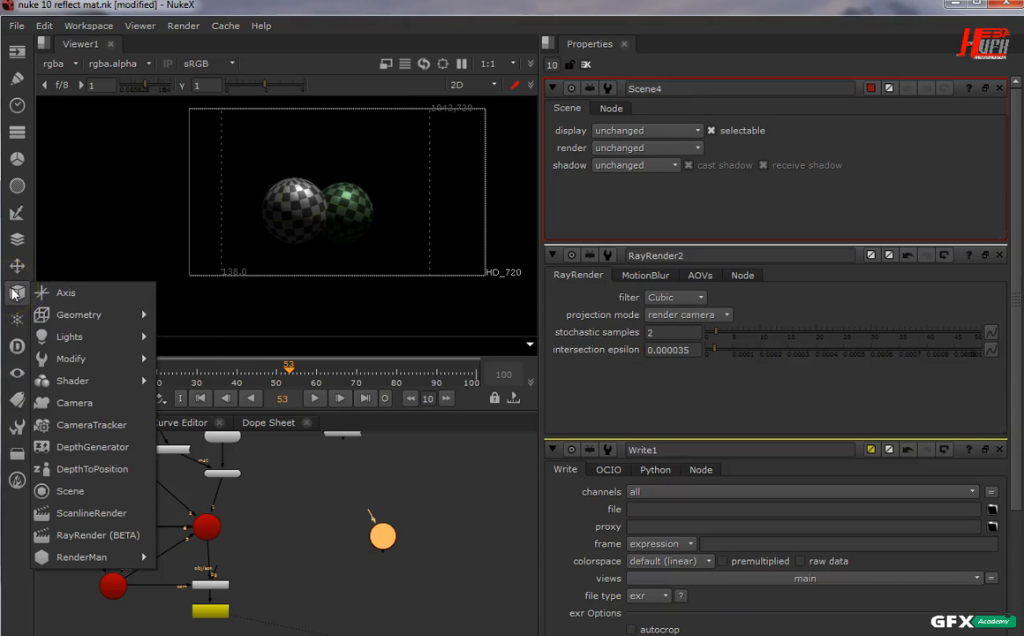
click(113, 521)
click(437, 554)
drag(427, 568, 376, 590)
scroll(375, 589, up, 2)
middle_drag(347, 547, 406, 554)
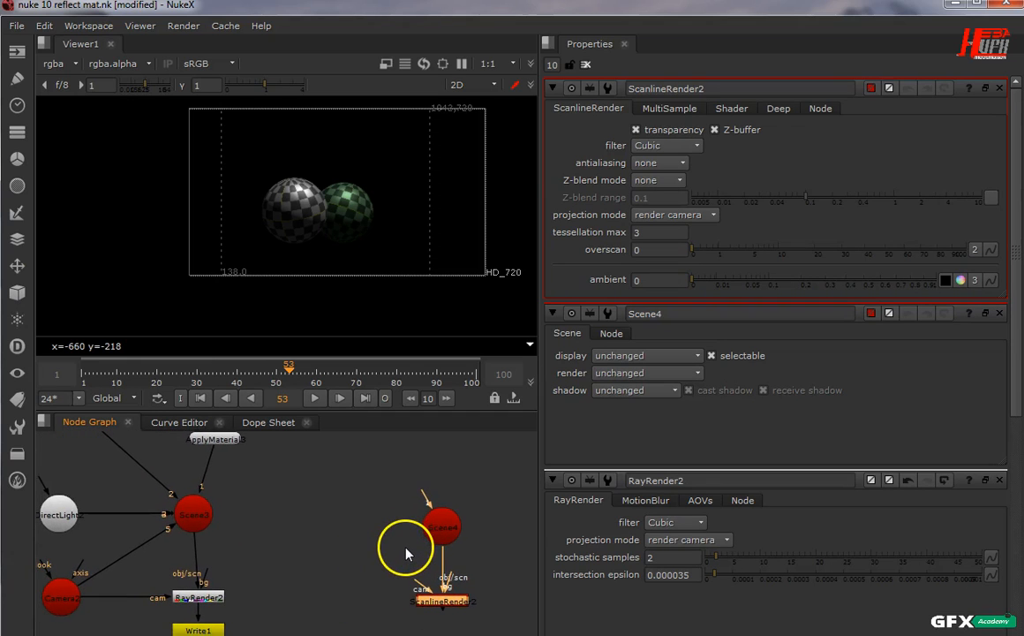
Connect the direct light to Scene4 and Camera2 to ScanlineRender2's cam input, moving both new nodes slightly up.
mouse_move(424, 501)
mouse_down()
mouse_move(331, 527)
mouse_move(81, 530)
mouse_move(60, 521)
mouse_up()
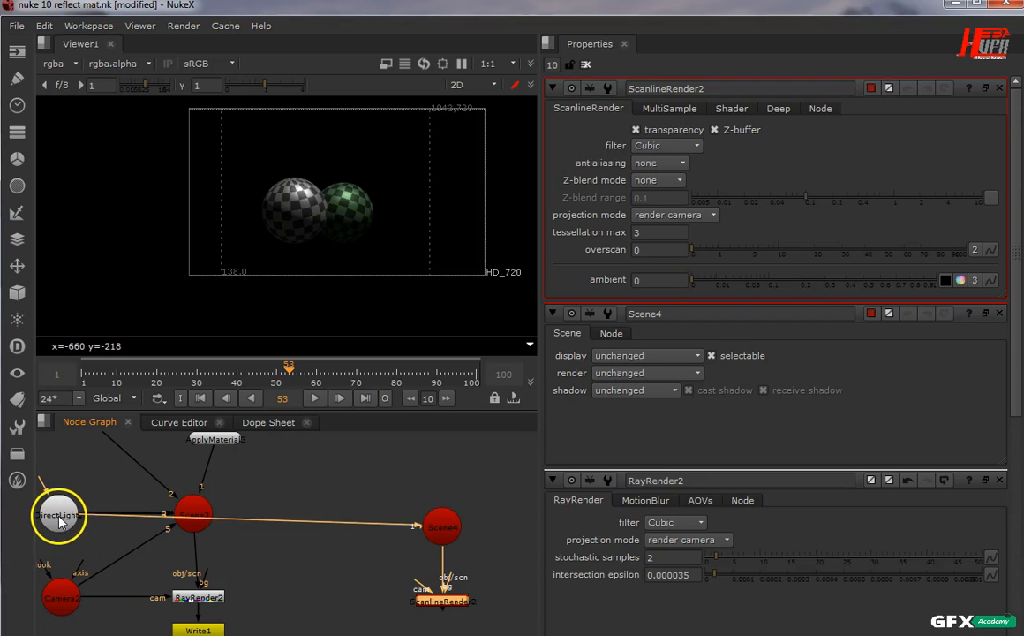
drag(419, 586, 67, 609)
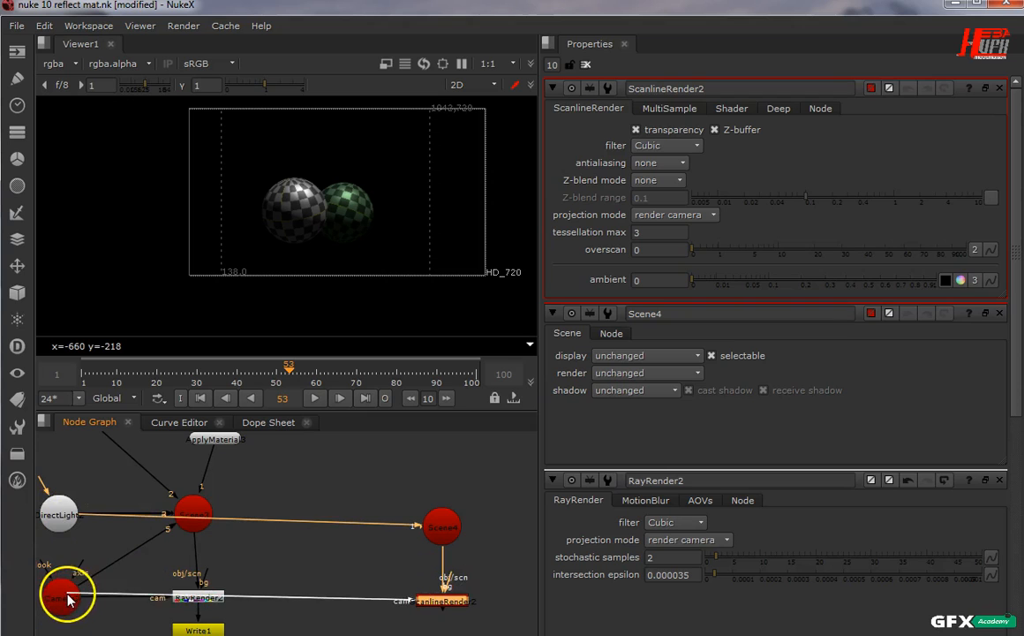
middle_drag(333, 539, 307, 536)
drag(481, 430, 346, 631)
drag(416, 597, 420, 554)
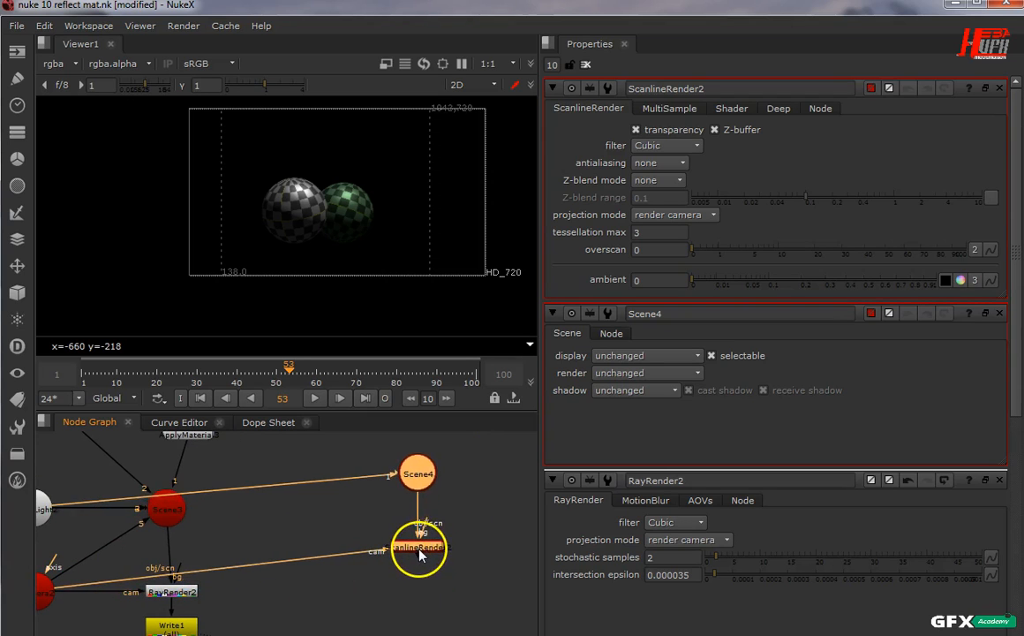
Reroute ApplyMaterial3's output from Scene3 to Scene4.
scroll(420, 554, down, 3)
scroll(342, 552, up, 2)
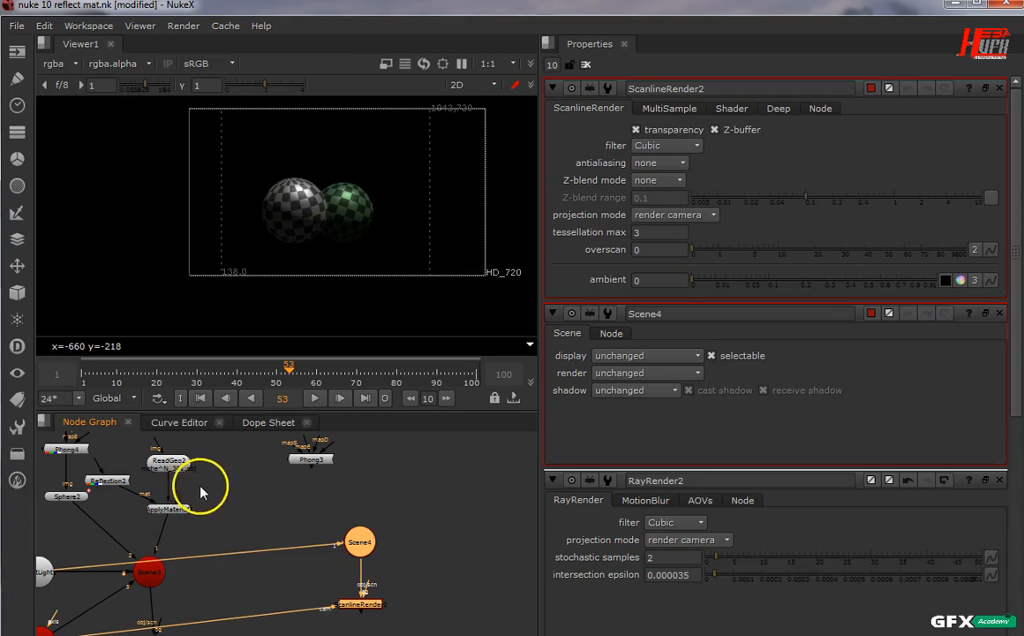
middle_drag(255, 527, 294, 532)
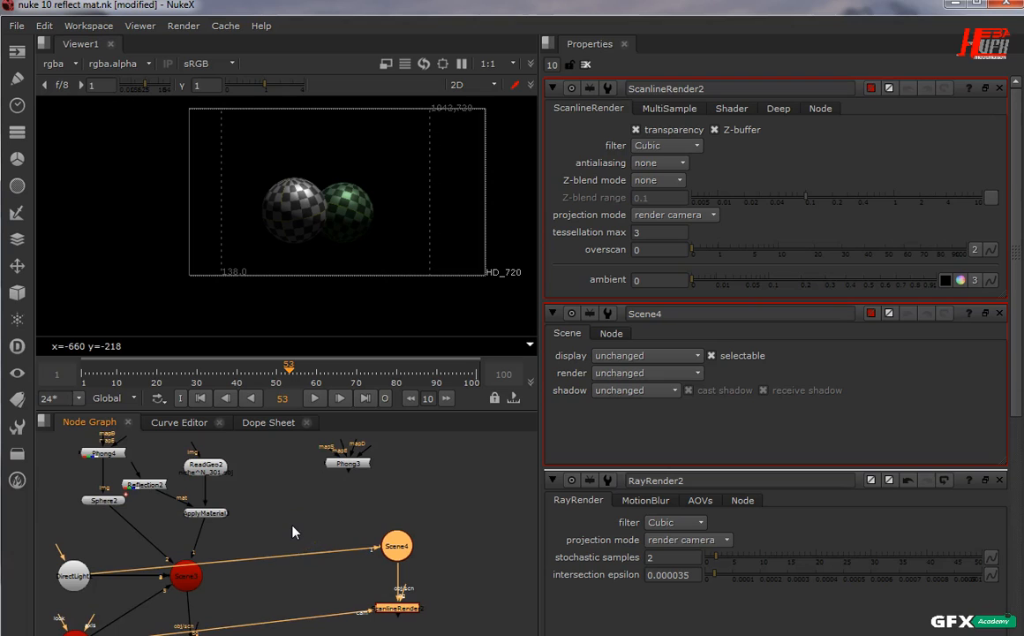
middle_drag(294, 532, 294, 533)
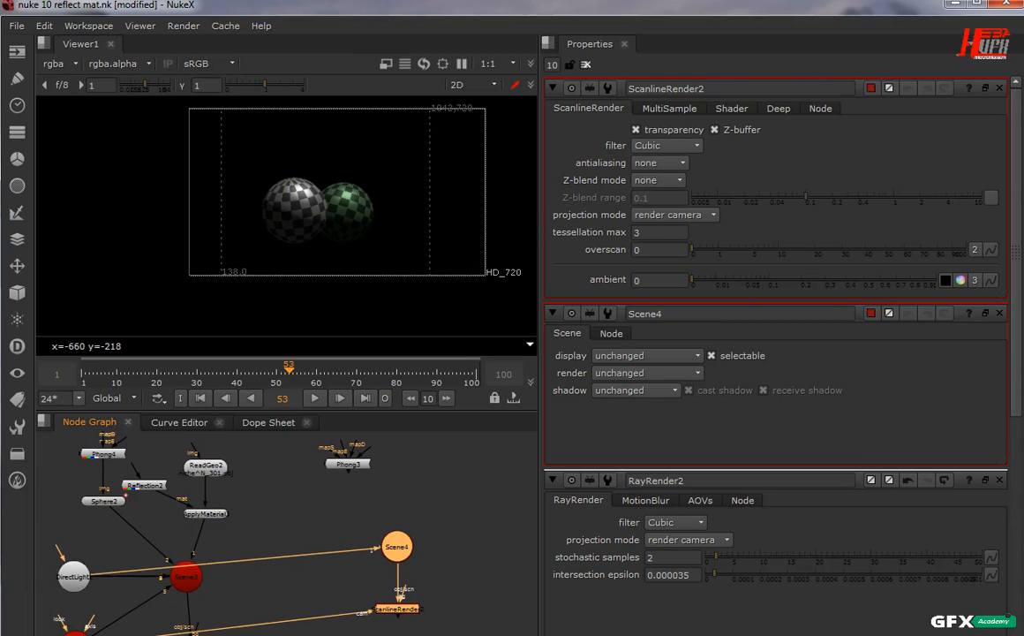
middle_drag(189, 597, 175, 593)
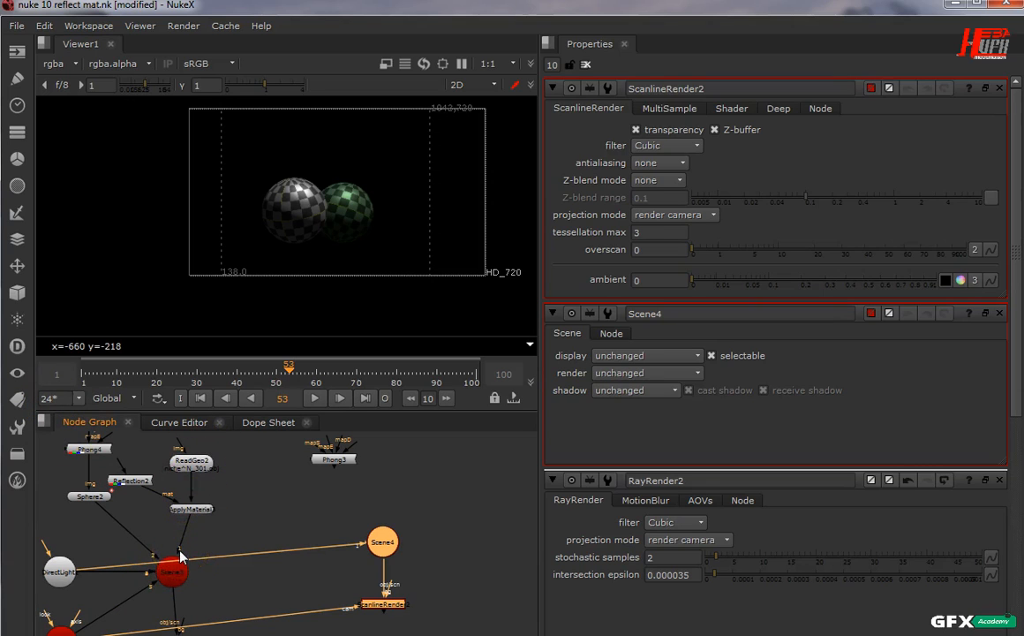
drag(181, 554, 381, 543)
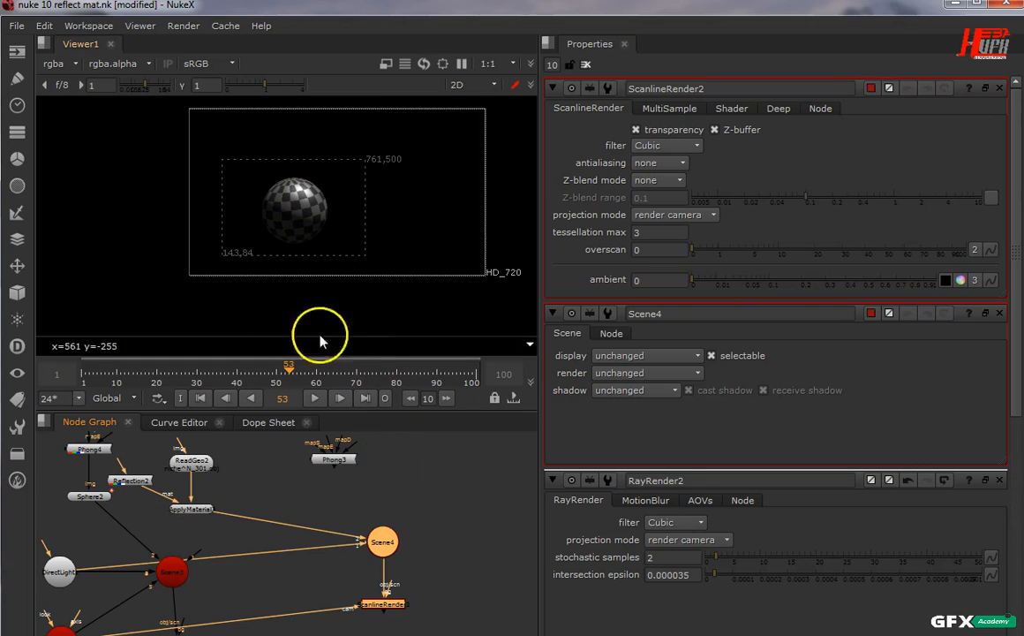
Show ScanlineRender2 in the viewer and connect ReadGeo2's img input to Phong3.
click(394, 596)
key(1)
middle_drag(400, 608, 286, 558)
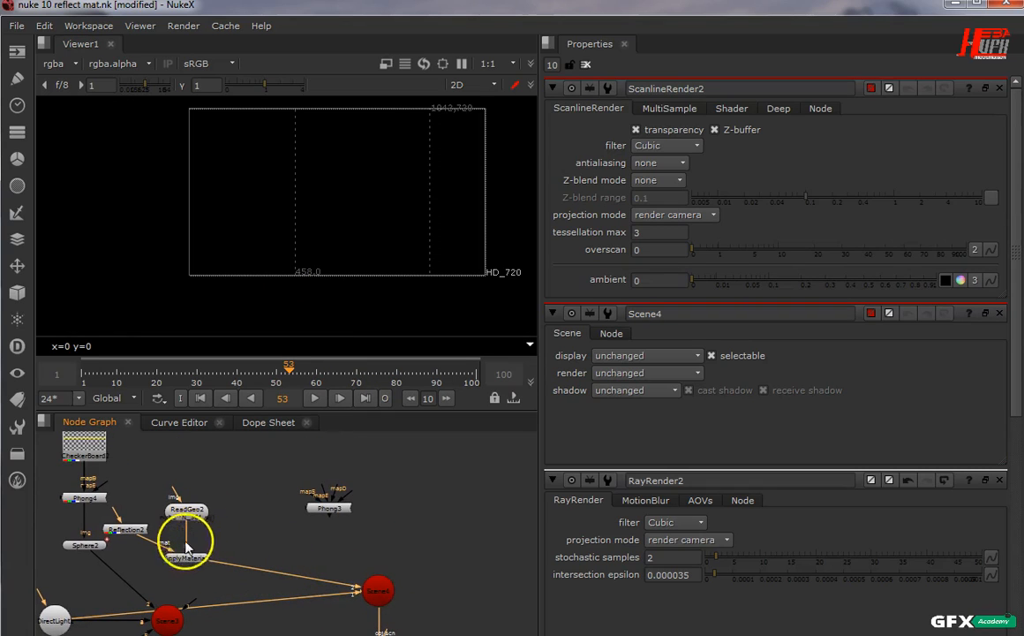
drag(163, 552, 179, 486)
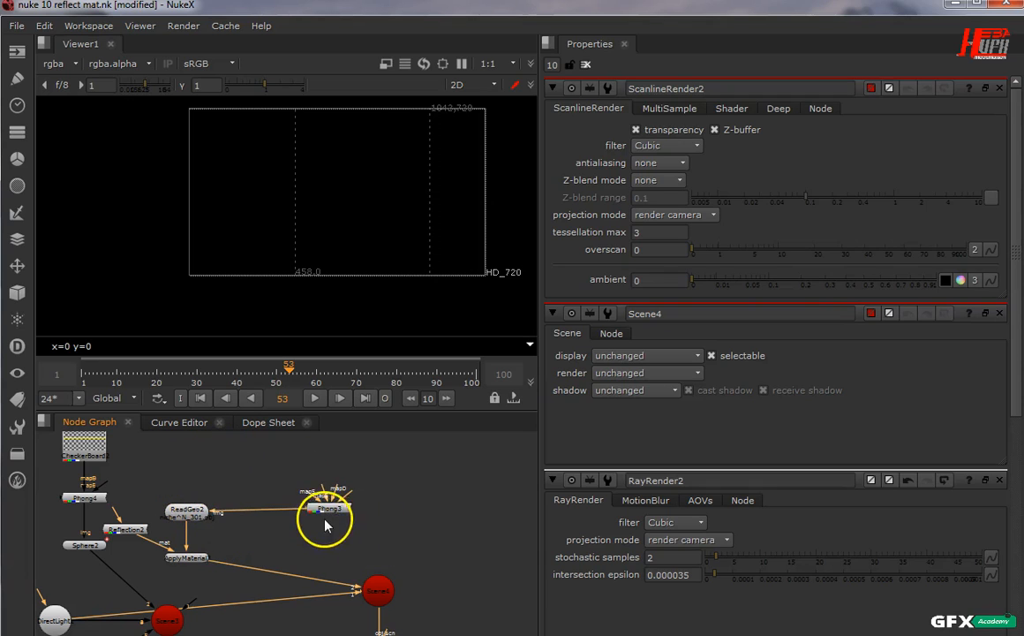
Detach ApplyMaterial3 from Scene4 and reconnect it to input 1 of Scene3.
drag(223, 487, 242, 563)
click(242, 539)
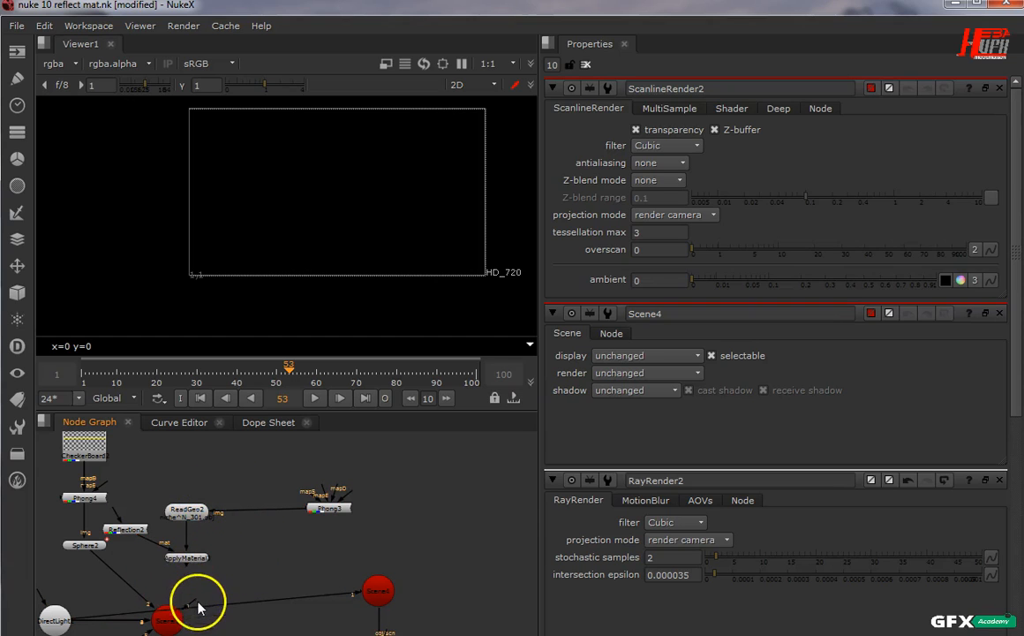
drag(199, 611, 188, 554)
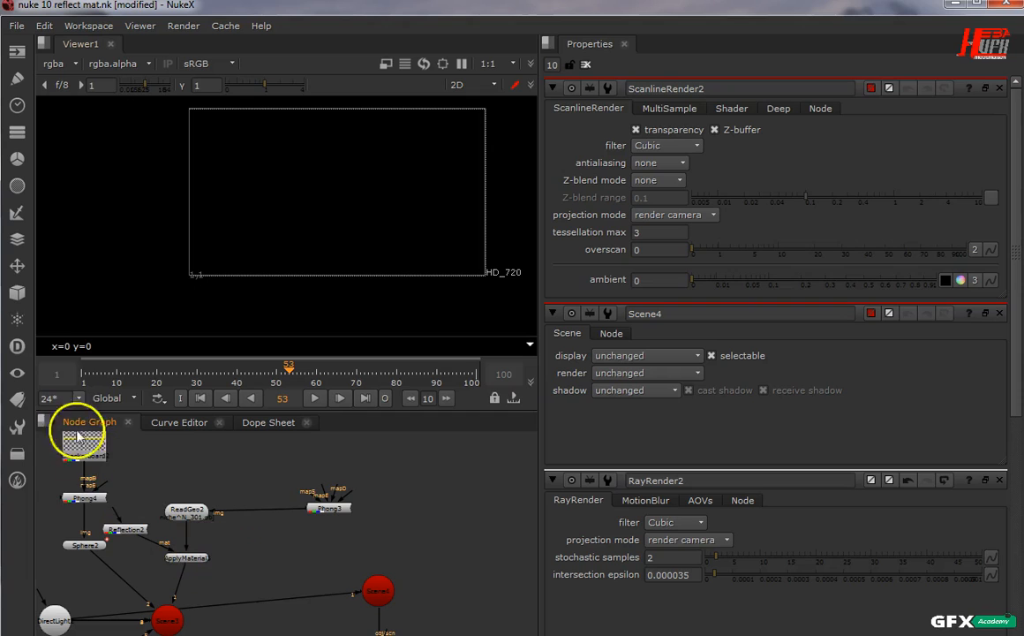
Add another ApplyMaterial node beside ApplyMaterial3.
click(17, 289)
mouse_move(86, 325)
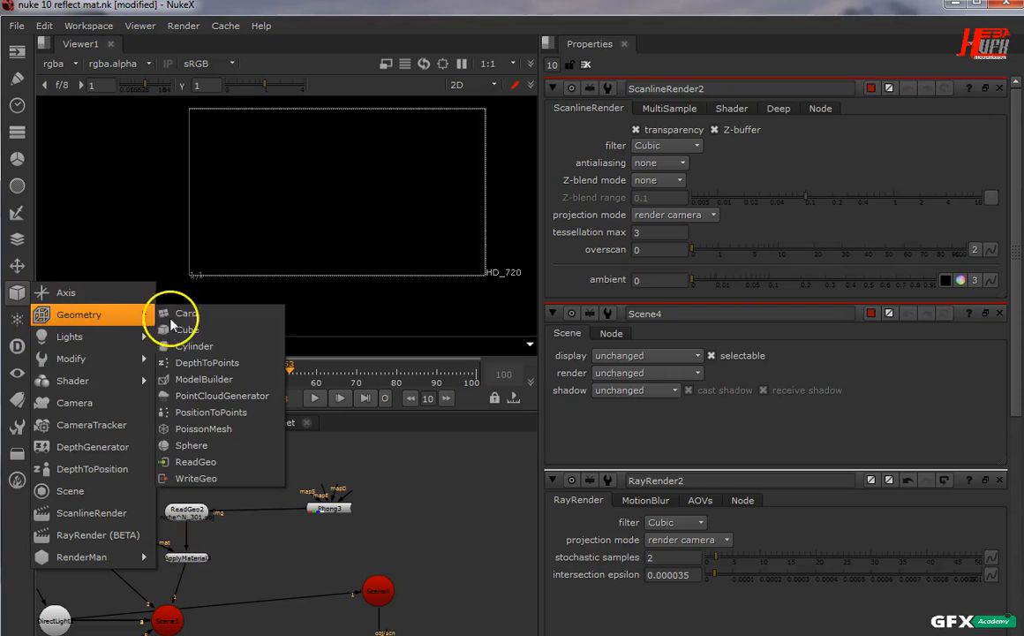
mouse_move(119, 385)
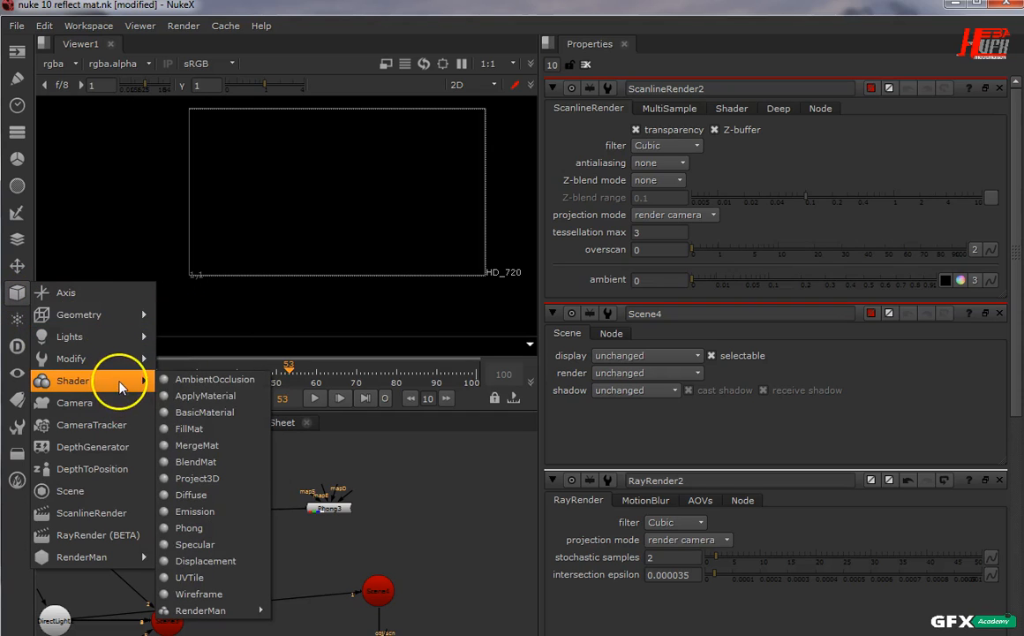
click(187, 395)
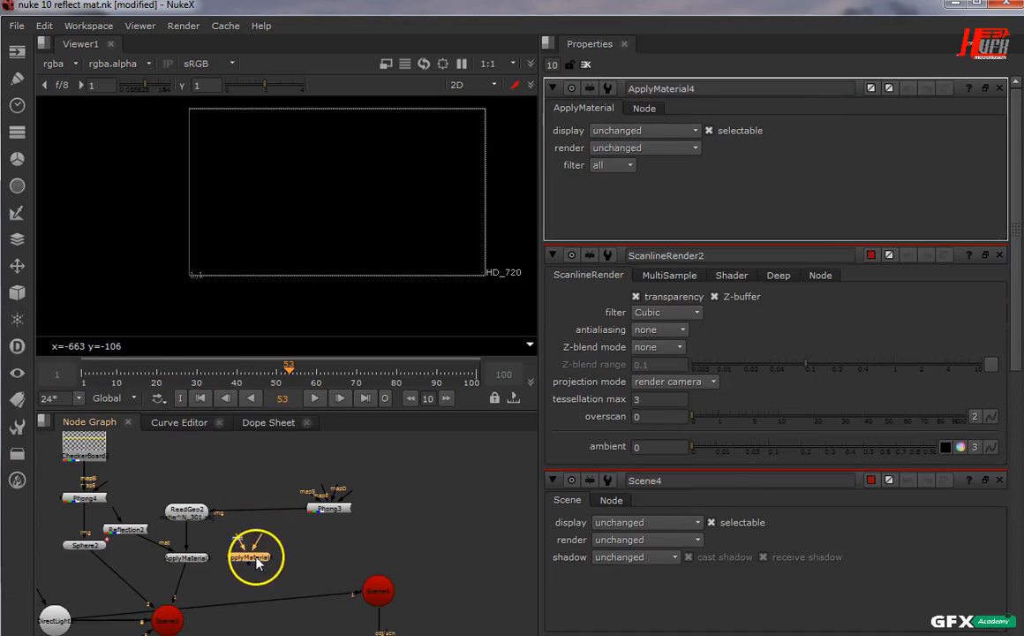
Wire ApplyMaterial4 with ReadGeo2 as its geometry and Phong3 as its material, feeding input 2 of Scene4.
drag(385, 536, 381, 603)
drag(388, 542, 328, 473)
drag(398, 508, 326, 475)
click(387, 527)
drag(381, 527, 194, 523)
click(391, 512)
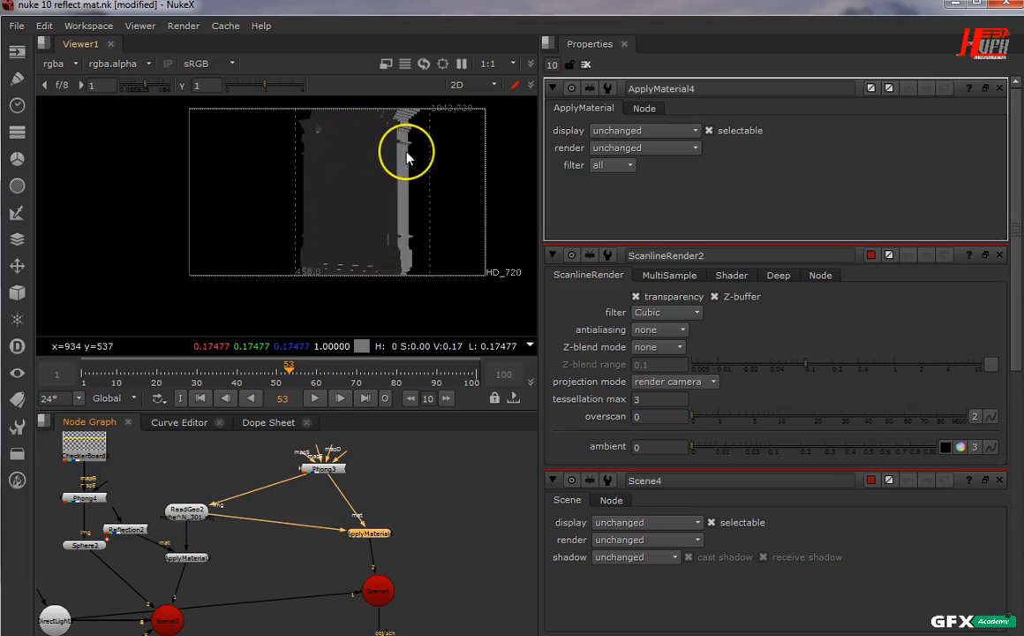
Set ScanlineRender2's antialiasing to low.
scroll(407, 155, up, 5)
middle_drag(407, 157, 384, 201)
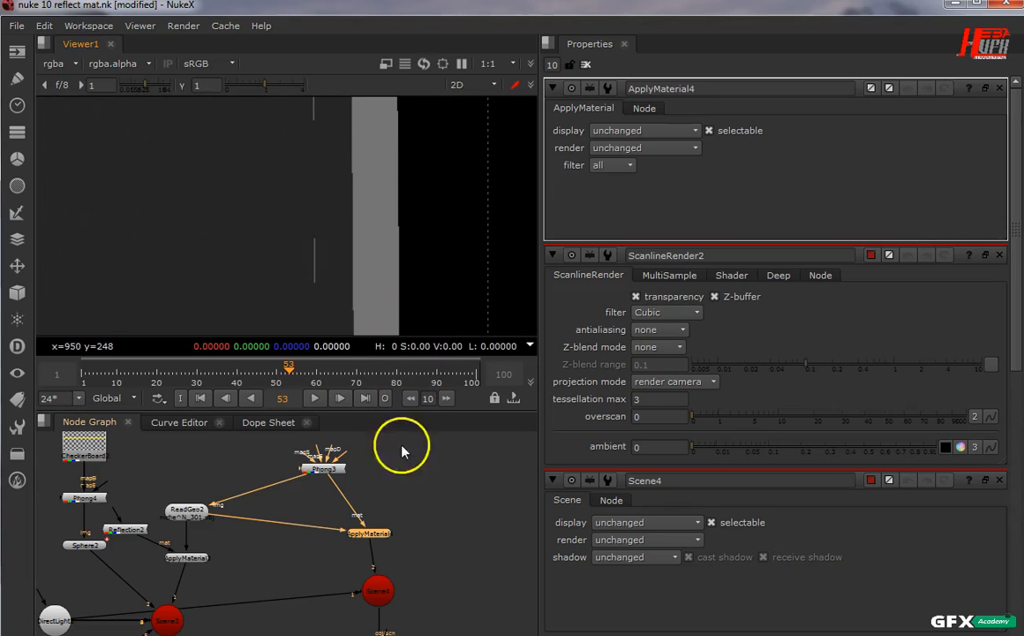
scroll(385, 537, down, 2)
middle_drag(388, 532, 391, 432)
double_click(381, 533)
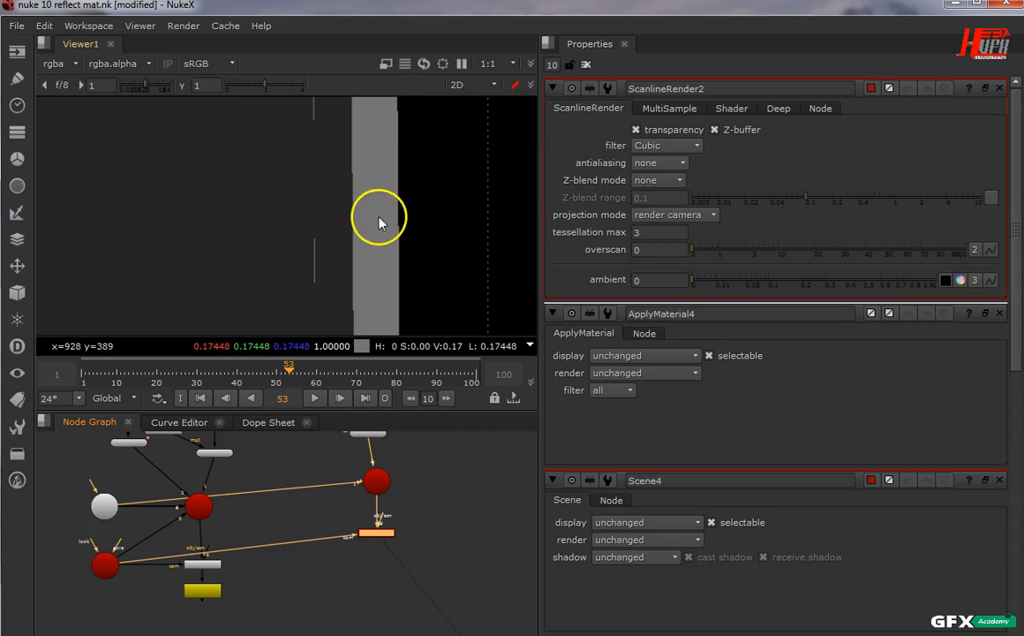
click(649, 164)
click(645, 181)
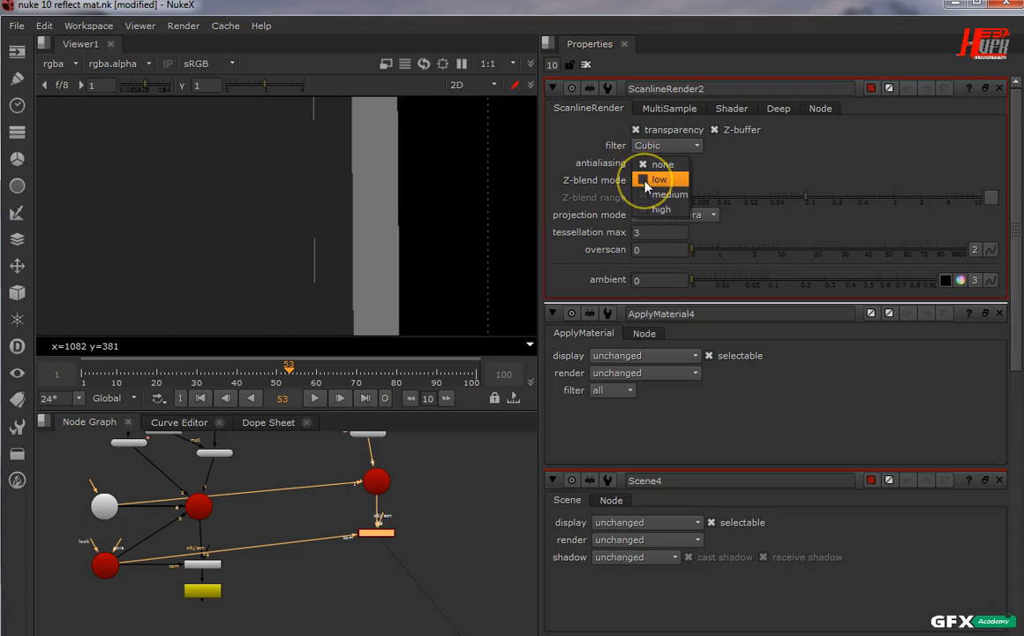
click(414, 114)
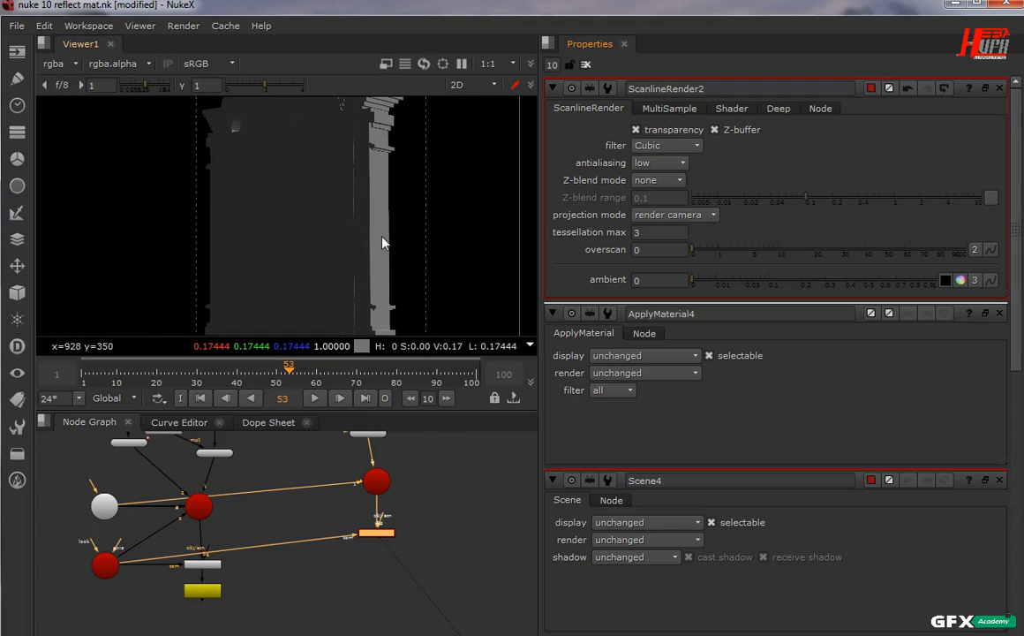
Switch ScanlineRender2's antialiasing to none and back to low to compare the wall's edges.
click(678, 172)
click(677, 156)
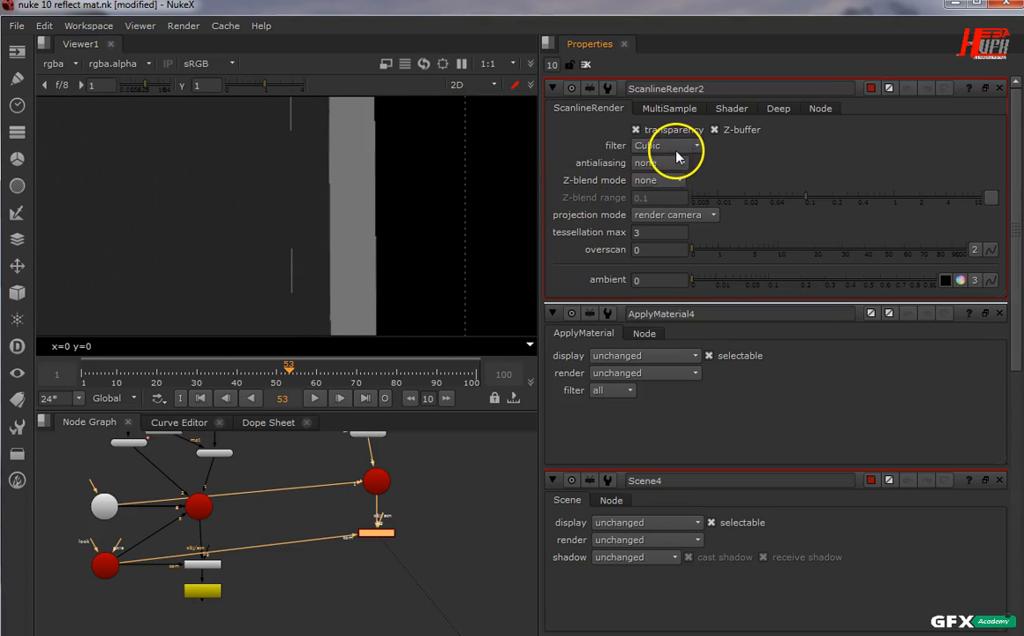
click(671, 169)
click(680, 182)
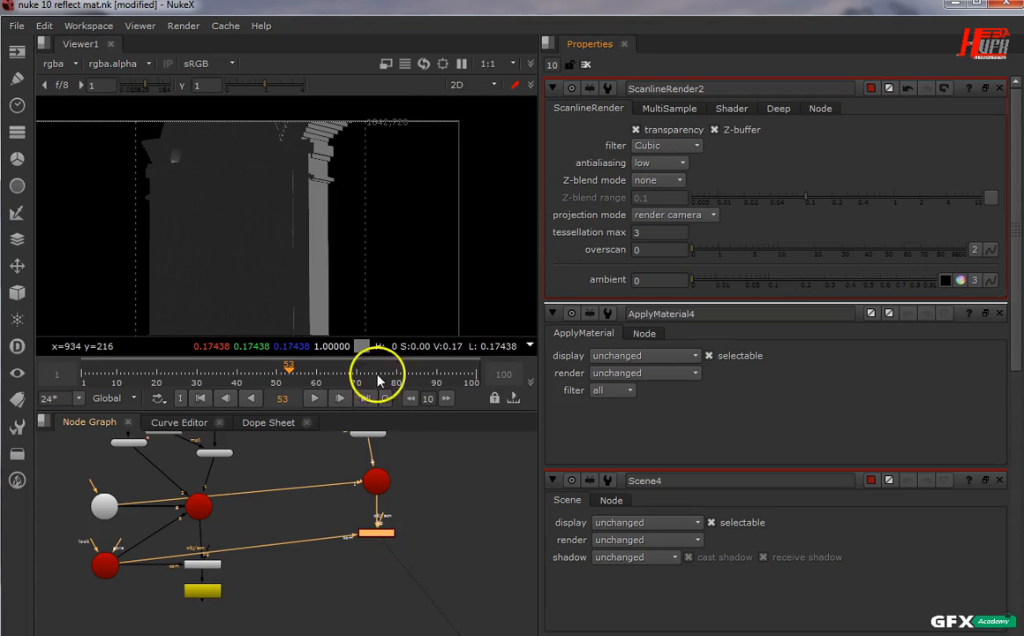
middle_drag(322, 229, 367, 202)
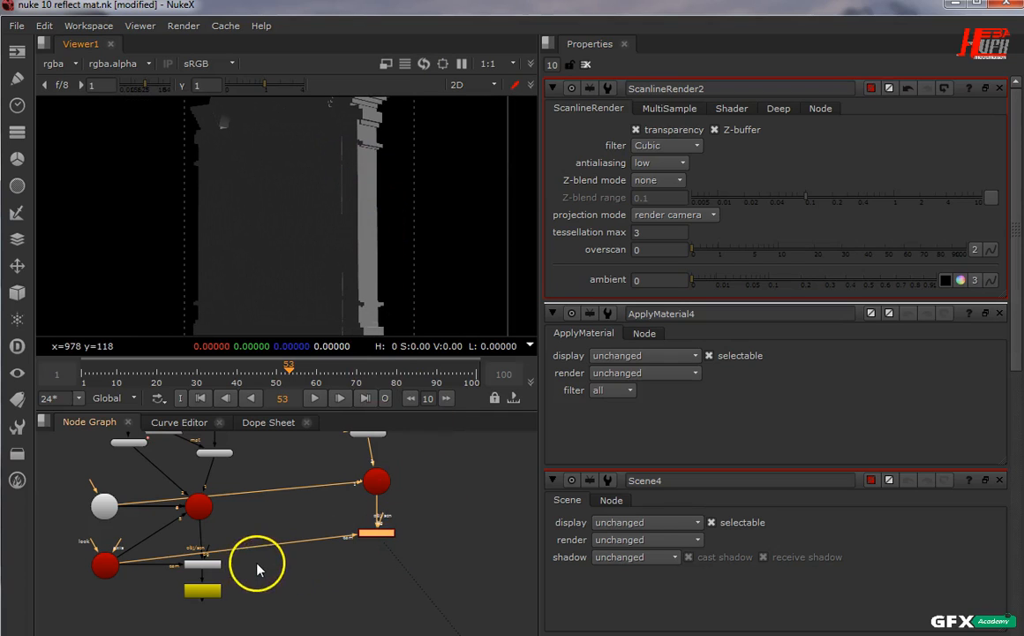
Move Camera2 and DirectLight2 between Scene3 and Scene4 in the node graph.
scroll(244, 581, down, 2)
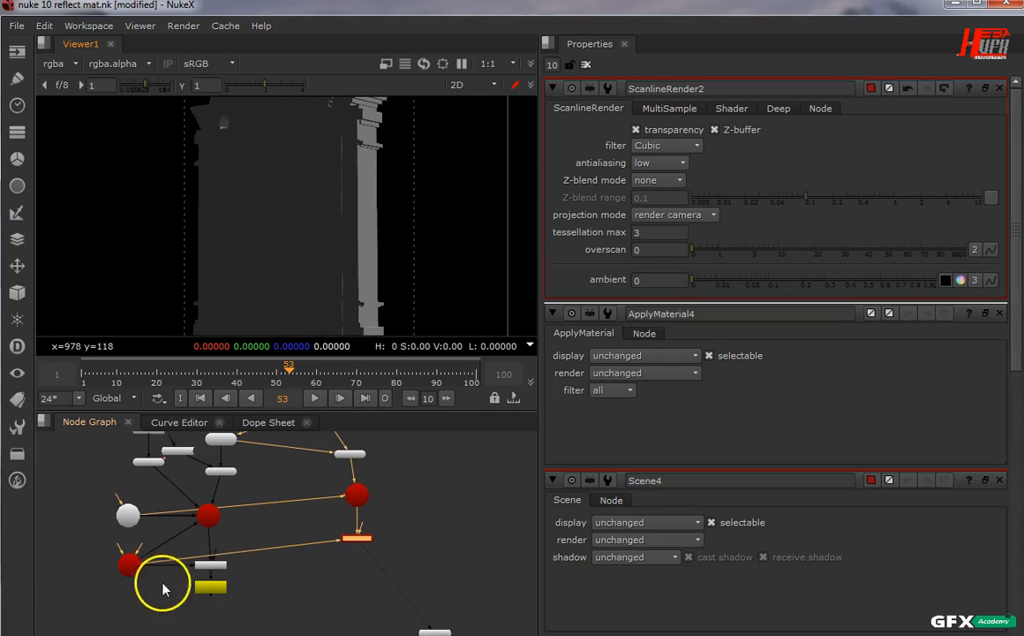
drag(126, 571, 253, 542)
drag(132, 522, 270, 496)
scroll(270, 497, up, 4)
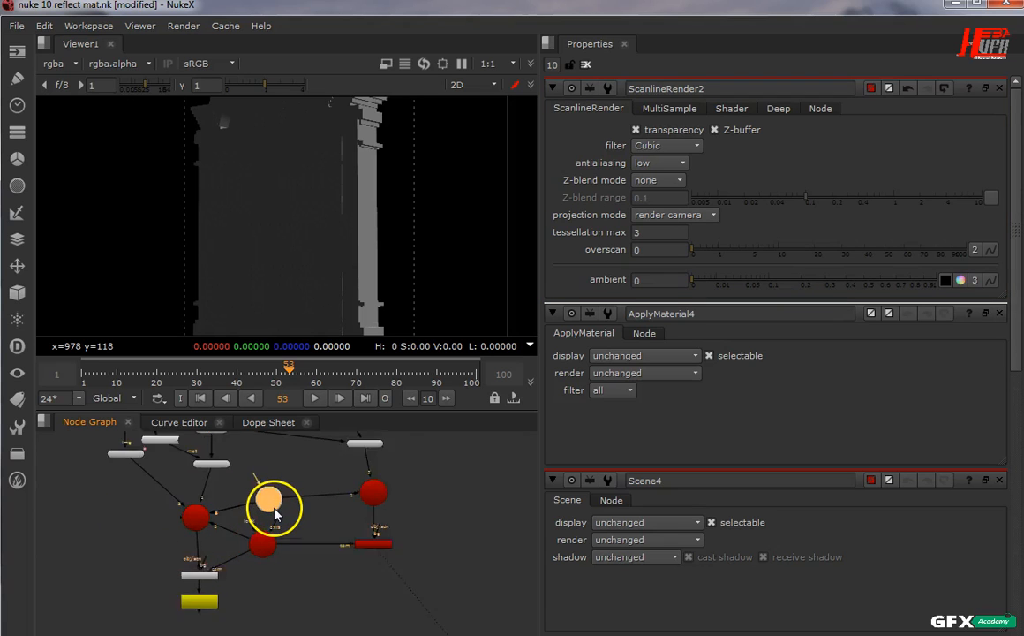
Set Write1 aside, detached from RayRender2, and reposition RayRender2 beneath Camera2.
click(274, 542)
drag(162, 584, 89, 566)
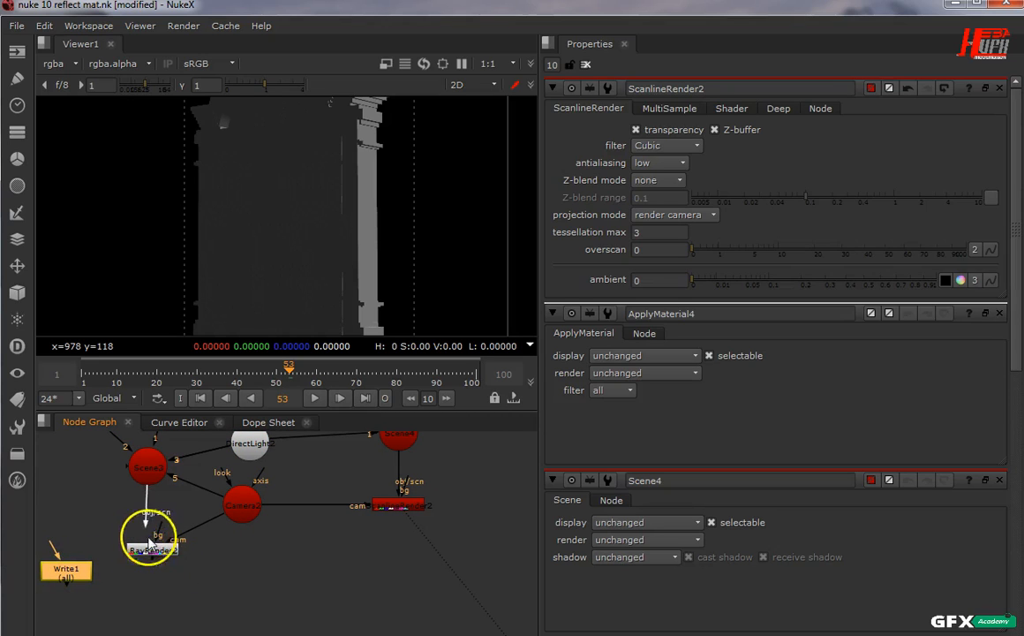
drag(148, 545, 227, 585)
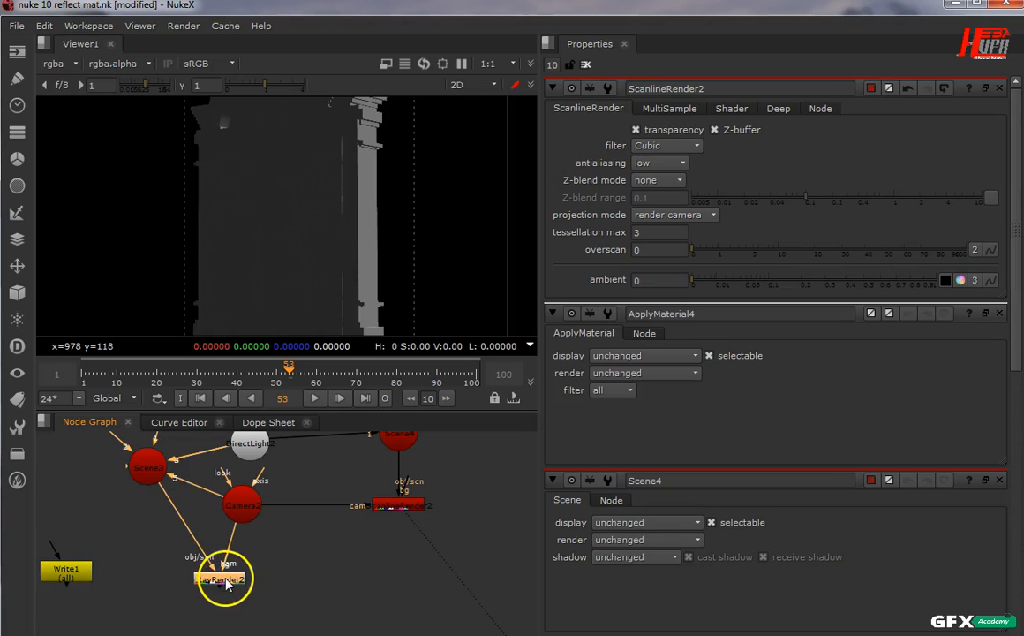
Add a Merge node with RayRender2 on input A and ScanlineRender2 on input B.
click(401, 510)
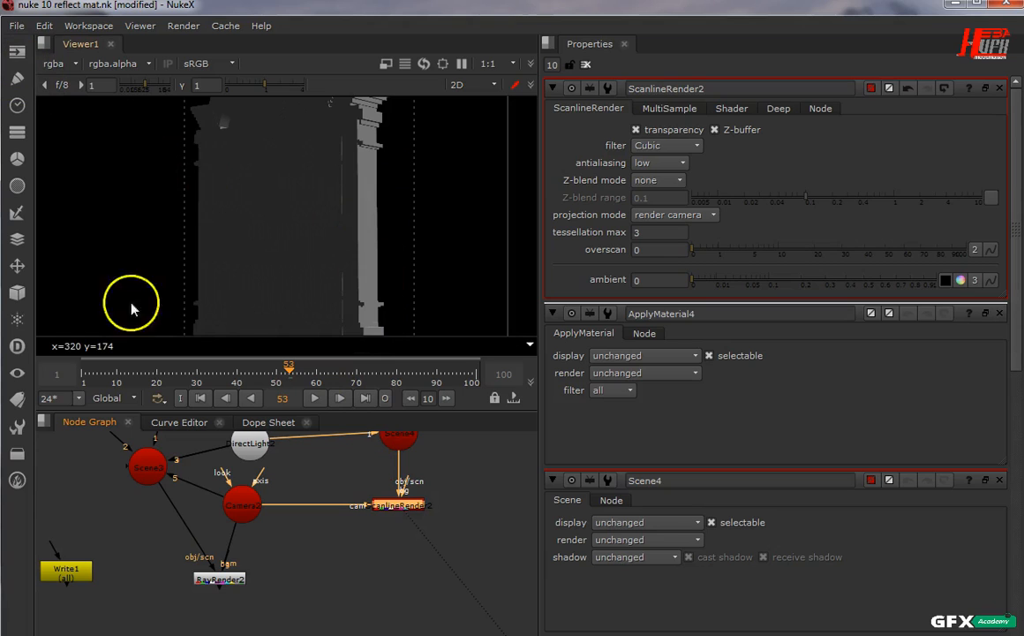
click(323, 566)
key(m)
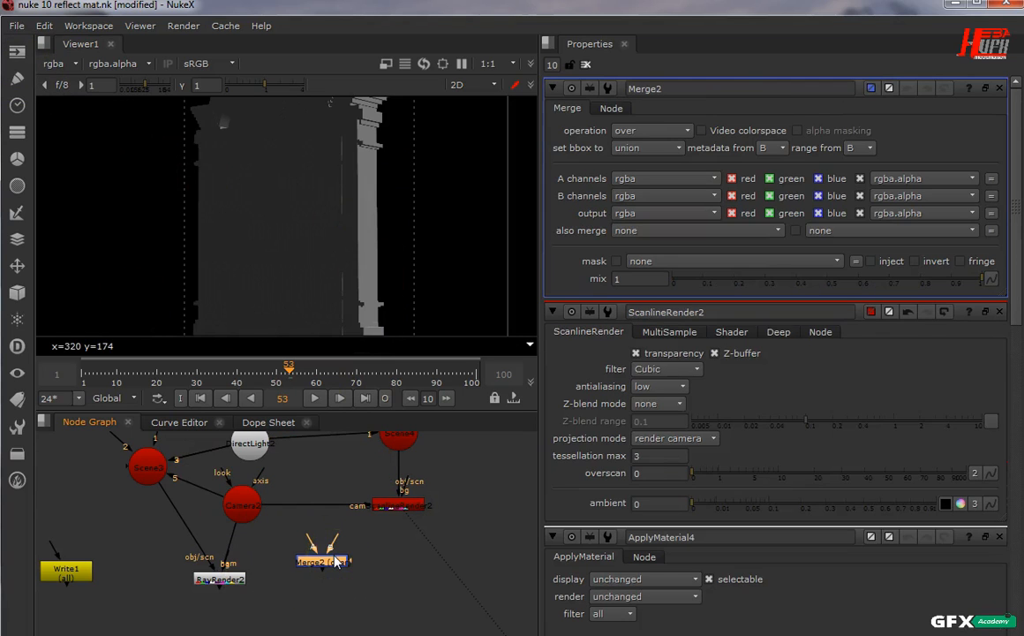
drag(306, 543, 221, 575)
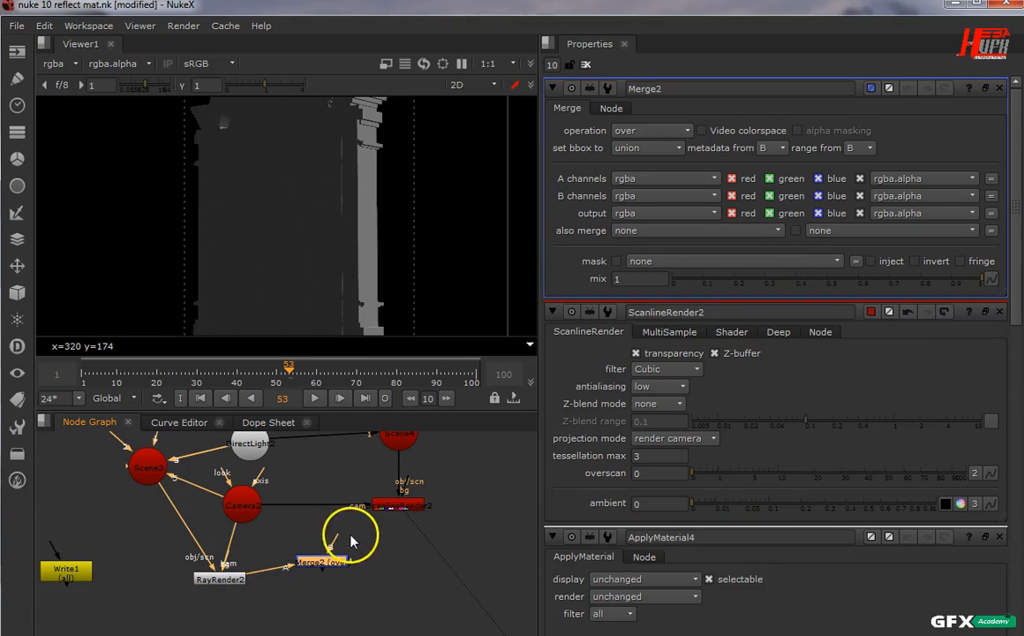
drag(332, 546, 395, 506)
drag(331, 569, 375, 579)
Set Merge2's operation to plus and show the combined render in the viewer.
click(647, 133)
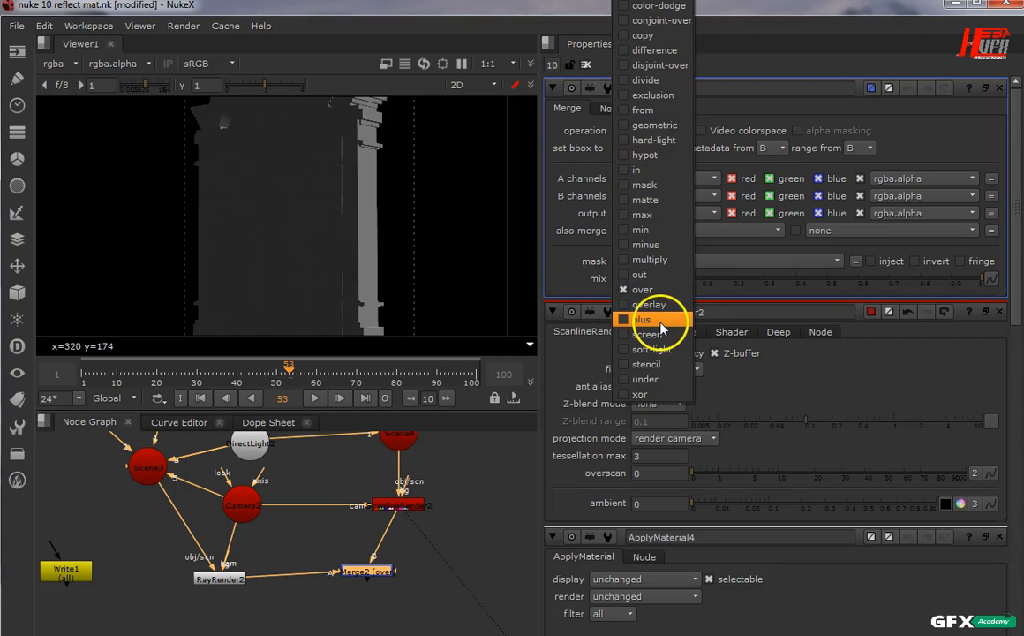
click(684, 272)
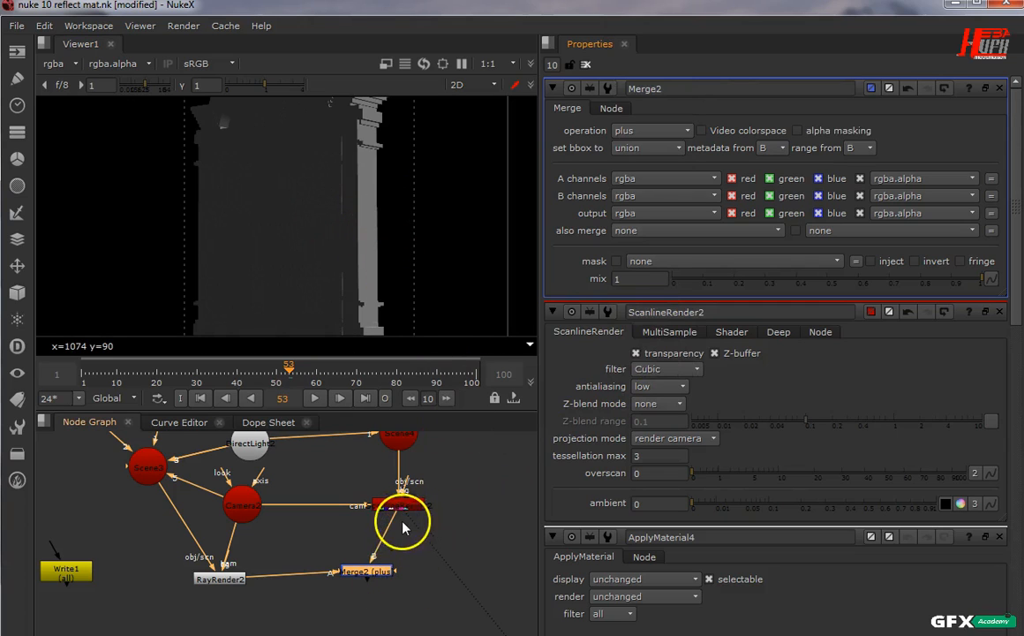
key(1)
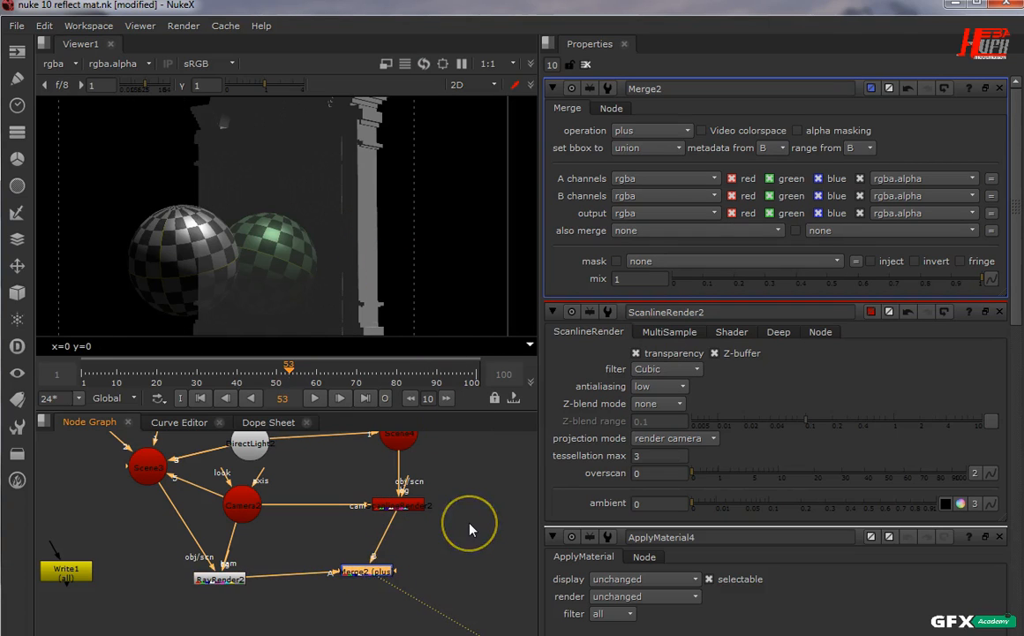
click(295, 216)
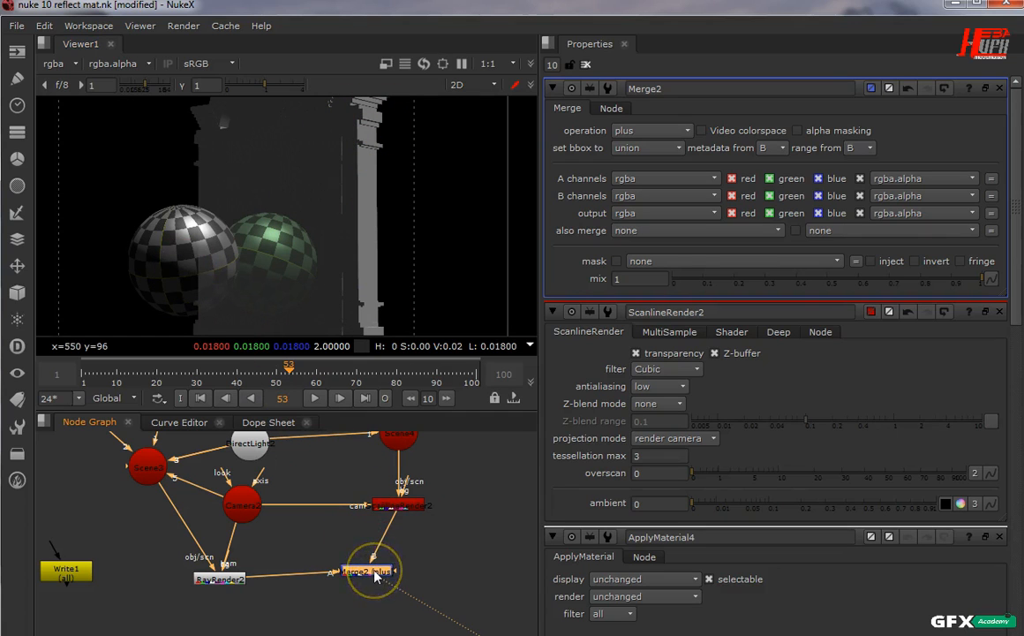
key(shift+x)
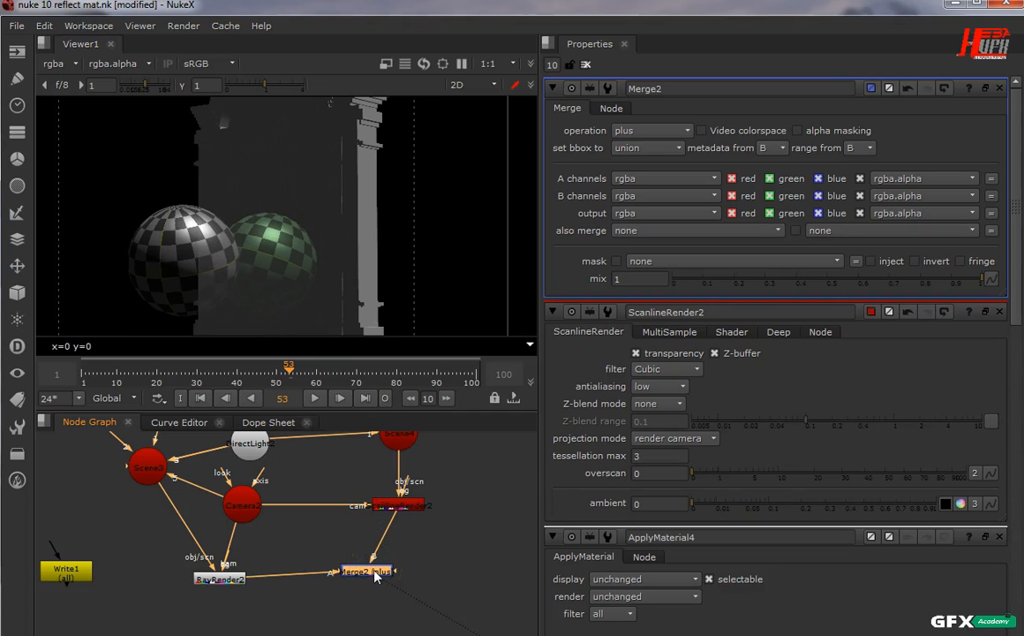
click(275, 256)
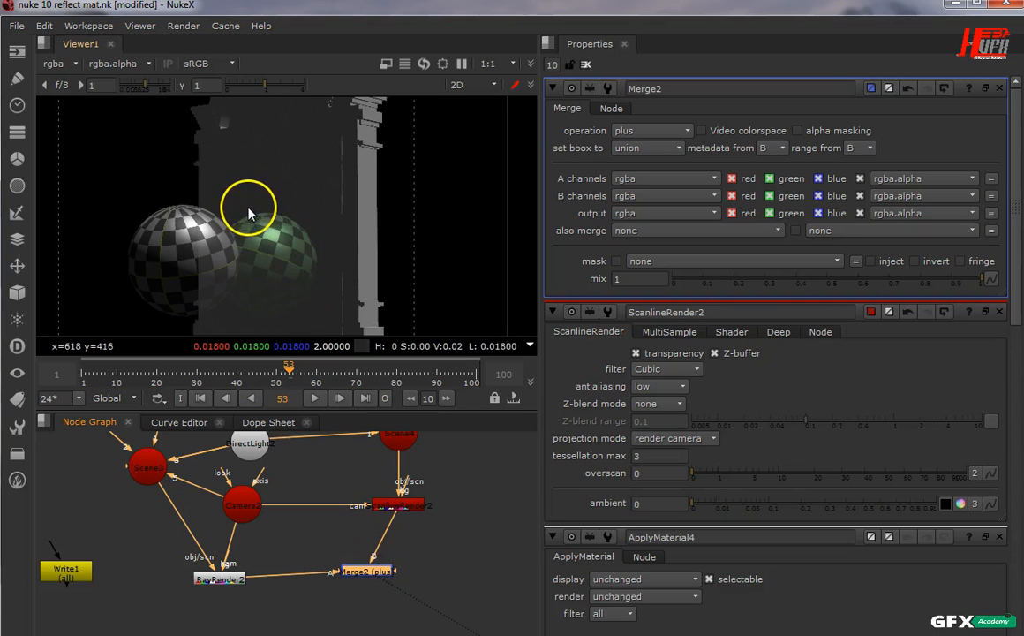
Check the merged sphere reflection at frames 75, 90, 16 and 8, then return to frame 1.
scroll(247, 196, down, 1)
click(375, 371)
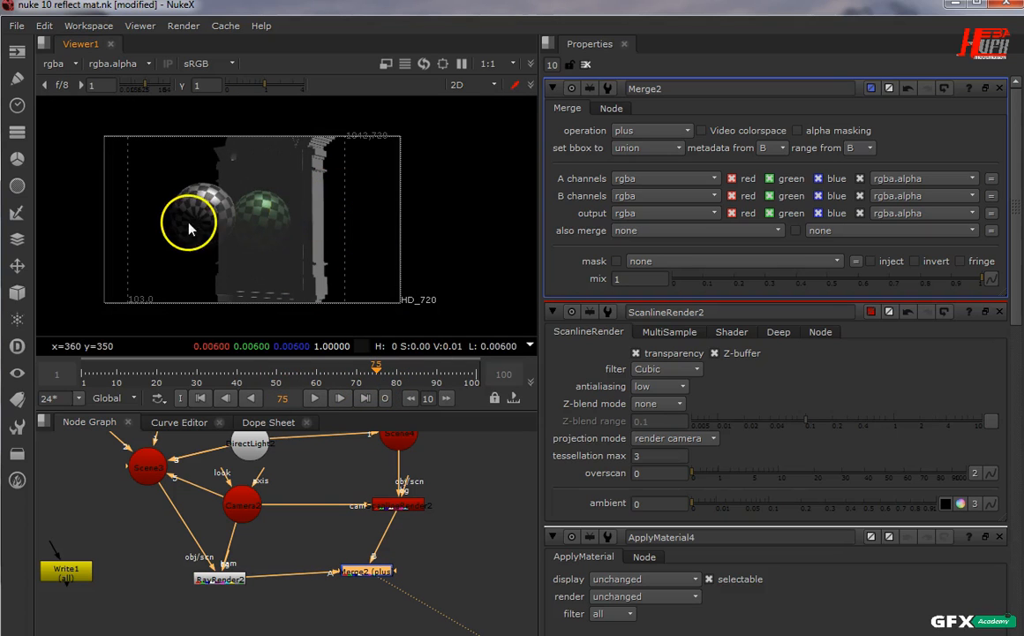
click(431, 369)
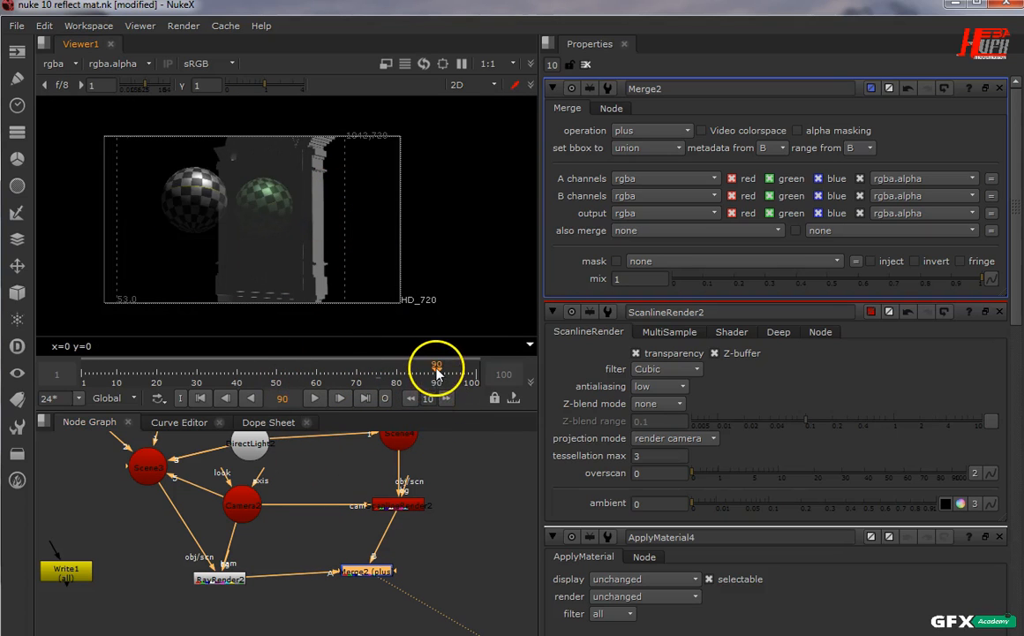
click(205, 367)
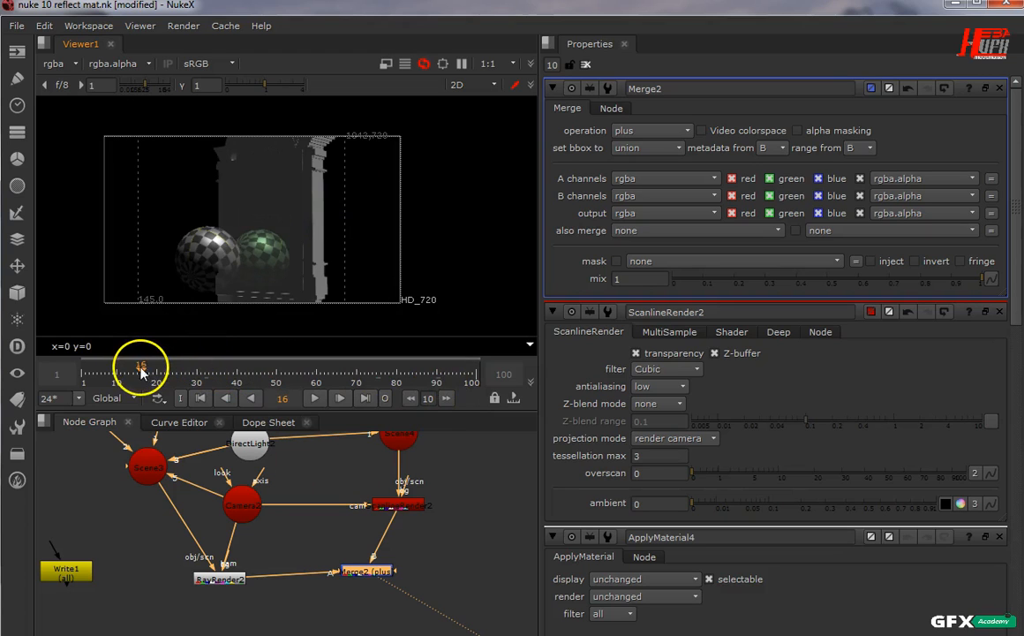
click(135, 372)
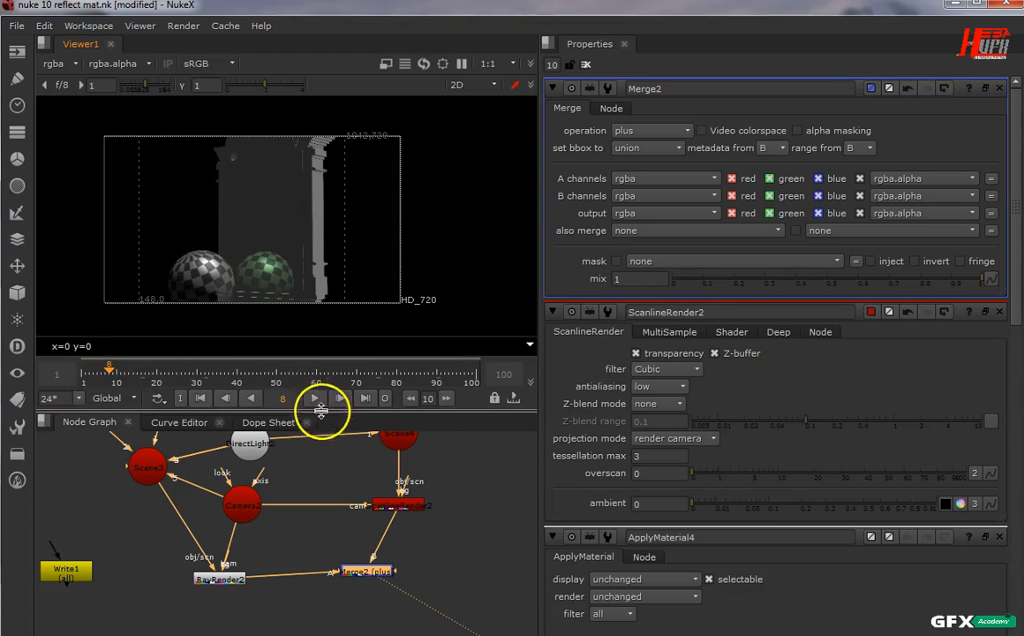
key(Home)
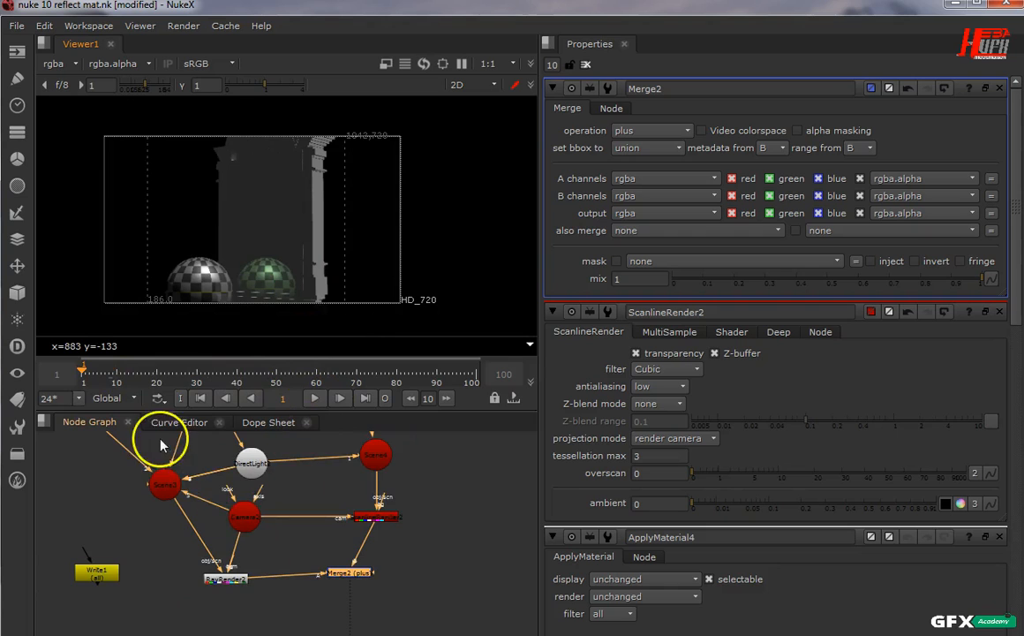
Set Sphere2's uniform scale to 3.9.
key(f)
scroll(153, 544, up, 1)
middle_drag(153, 544, 396, 544)
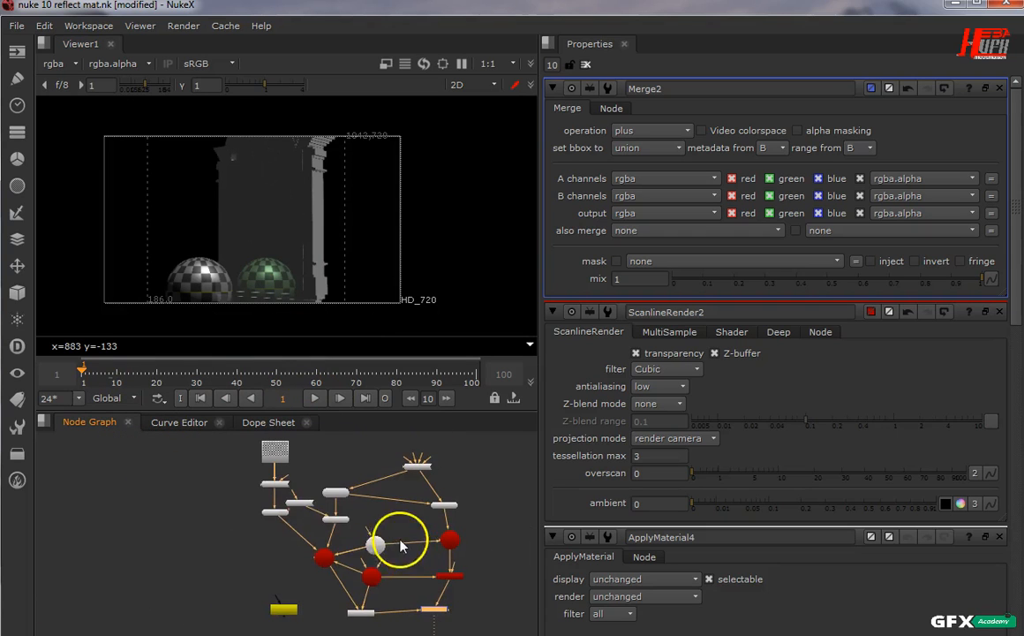
scroll(262, 512, up, 3)
scroll(261, 512, up, 2)
double_click(304, 526)
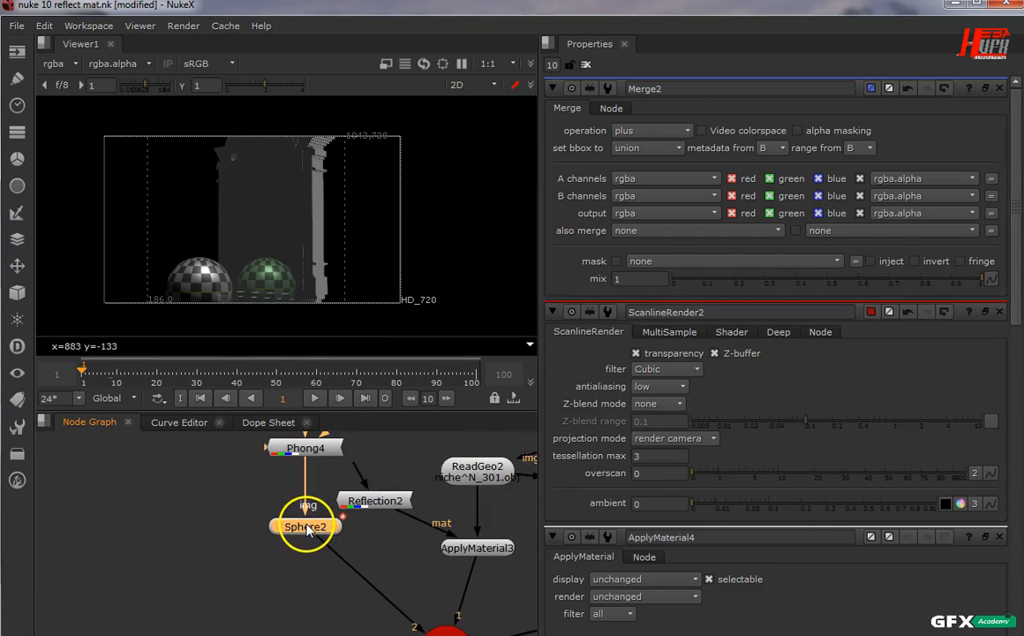
click(908, 406)
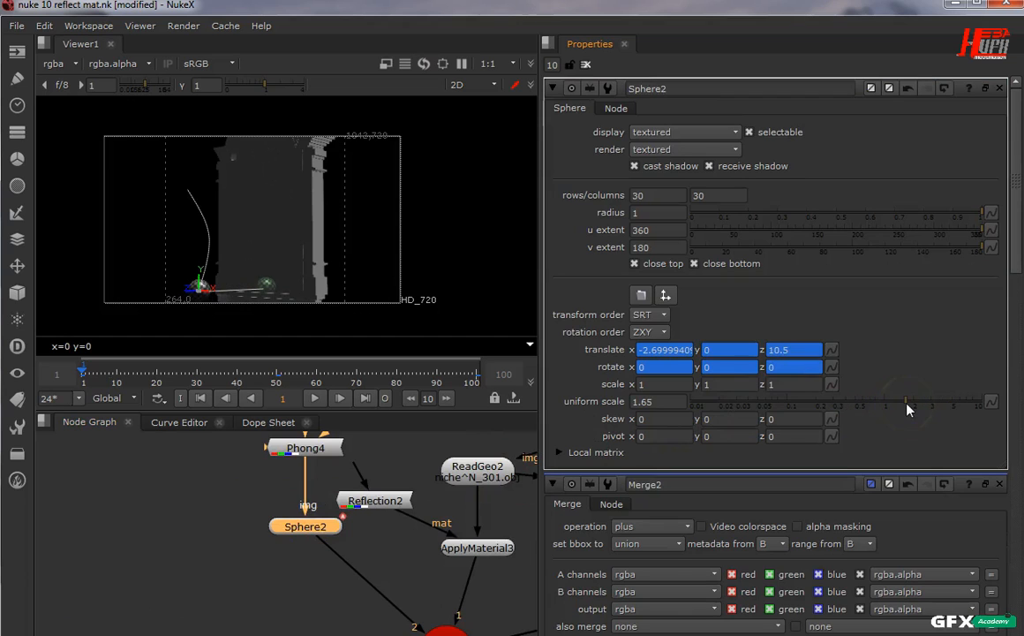
drag(939, 408, 950, 408)
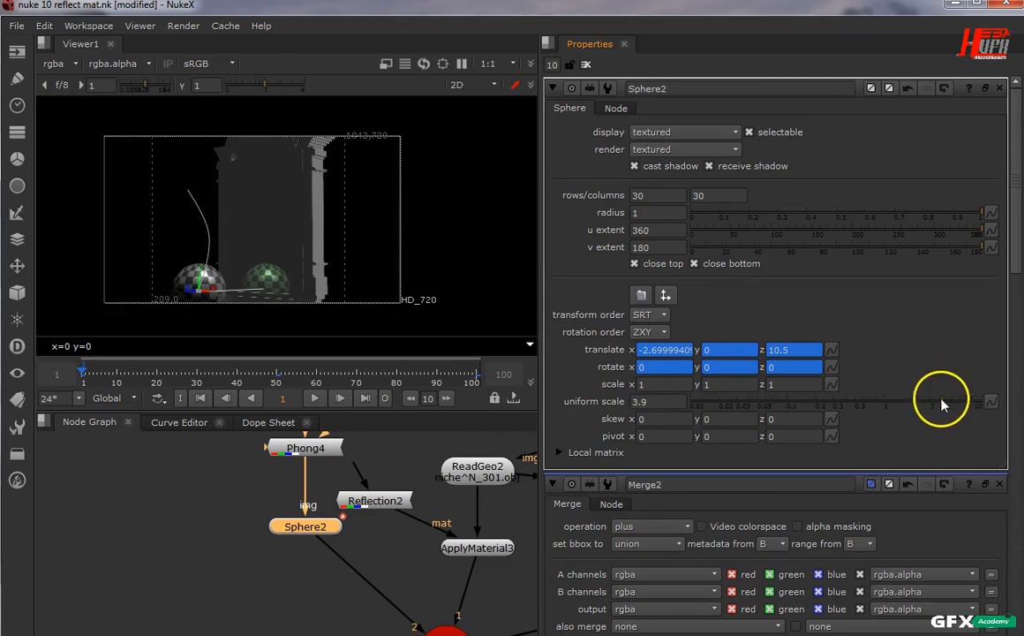
Shift Sphere2 away from the wall at frames 50, 100 and 1, to translate x of about -7.03, -6.34 and -6.9.
click(278, 381)
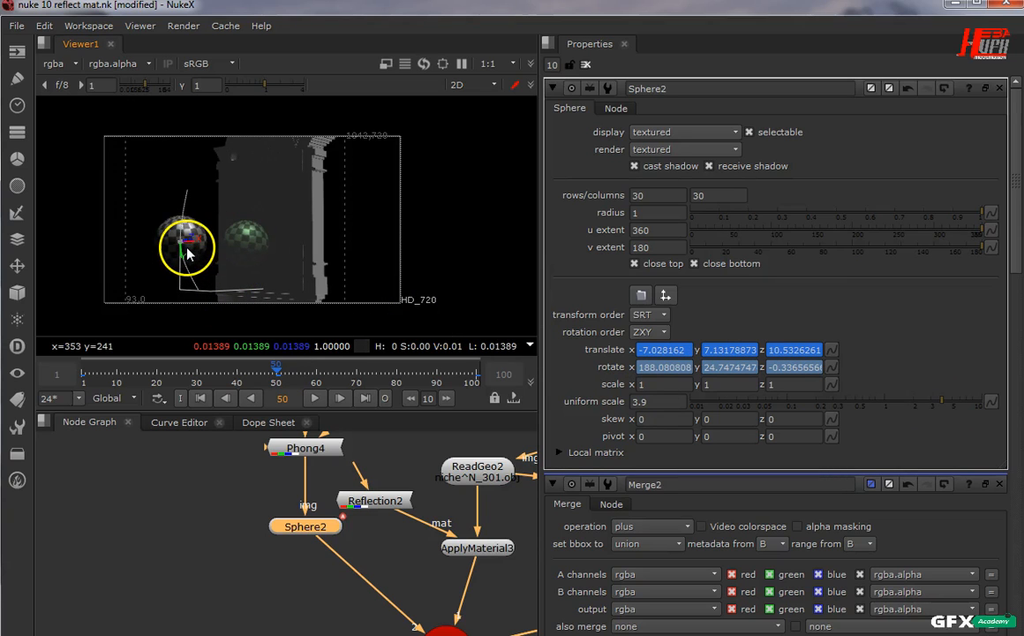
click(364, 398)
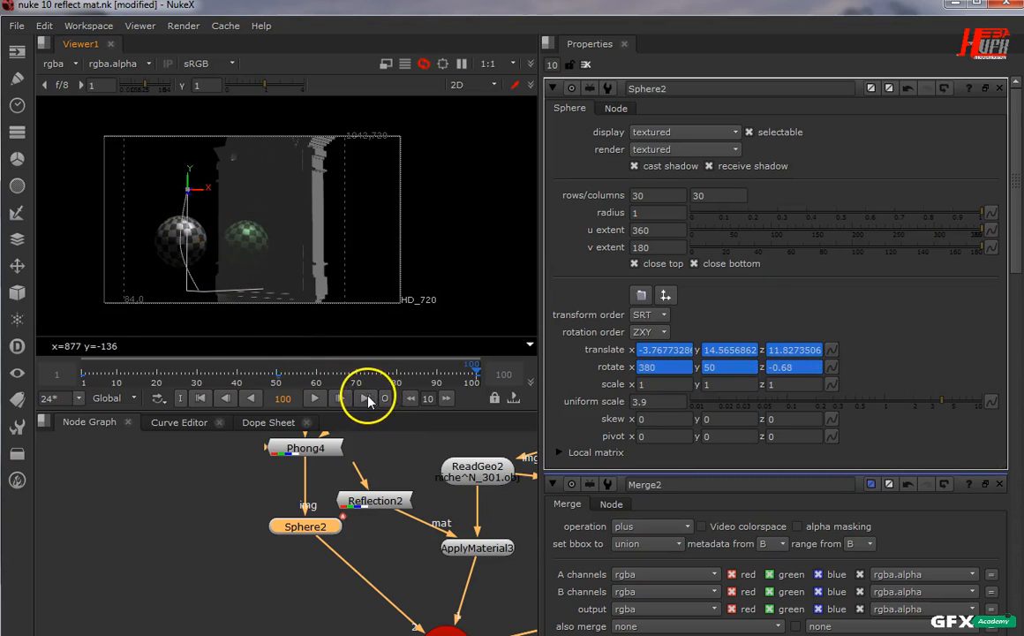
drag(188, 198, 159, 192)
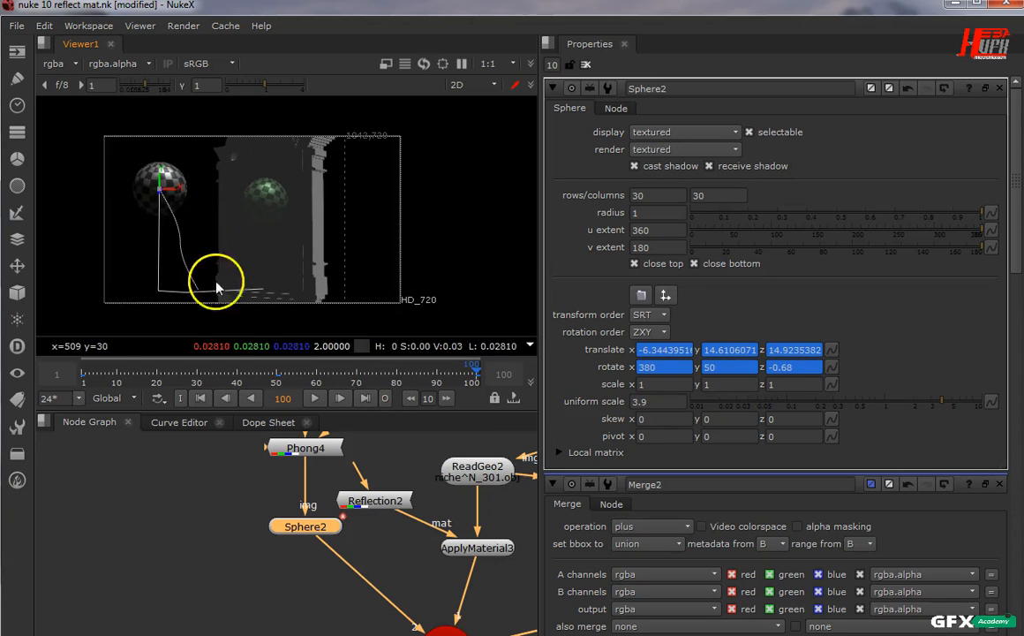
click(201, 397)
drag(215, 295, 160, 303)
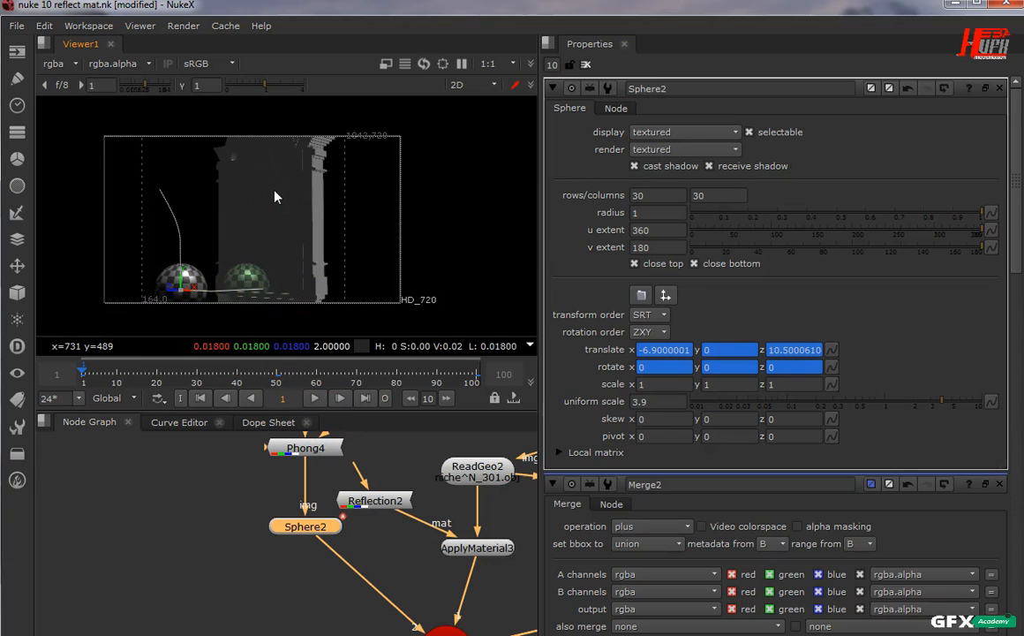
Enlarge the viewer to play back the merged animation, fitting the image and closing all node properties.
drag(384, 406, 411, 547)
click(407, 419)
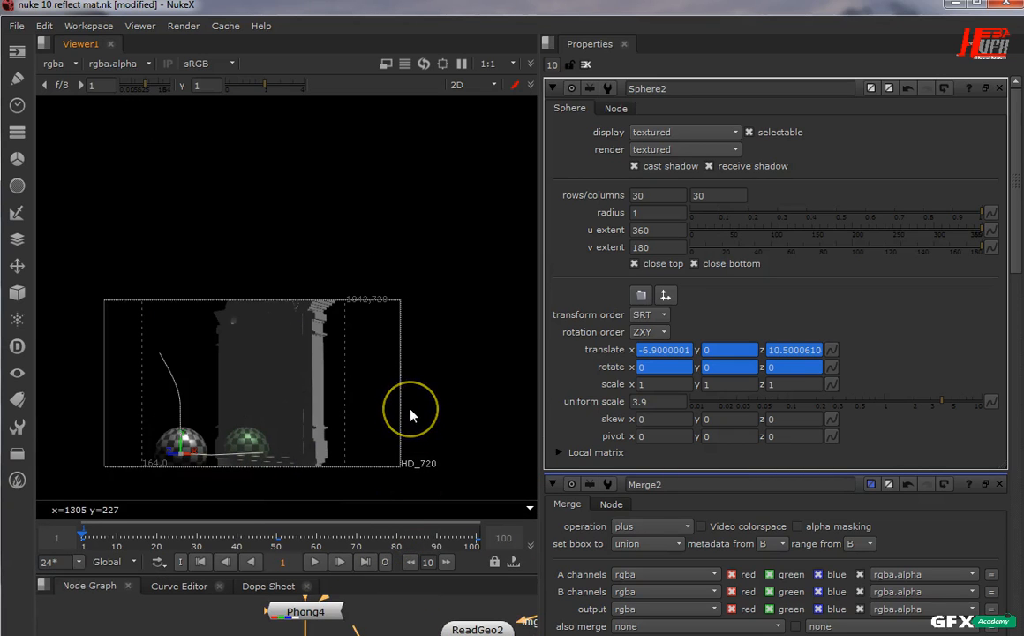
key(f)
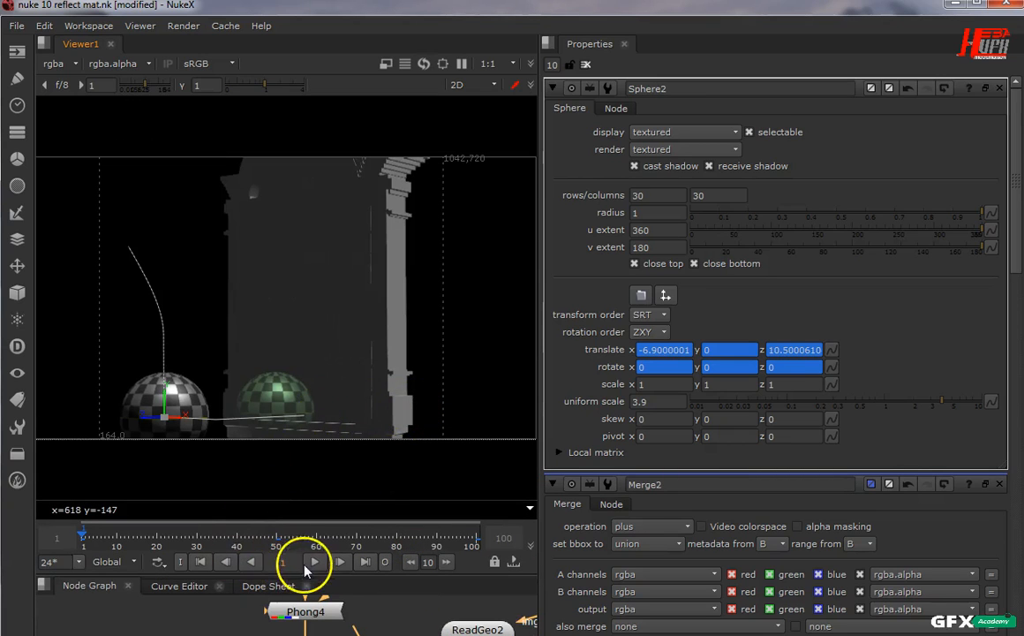
click(314, 562)
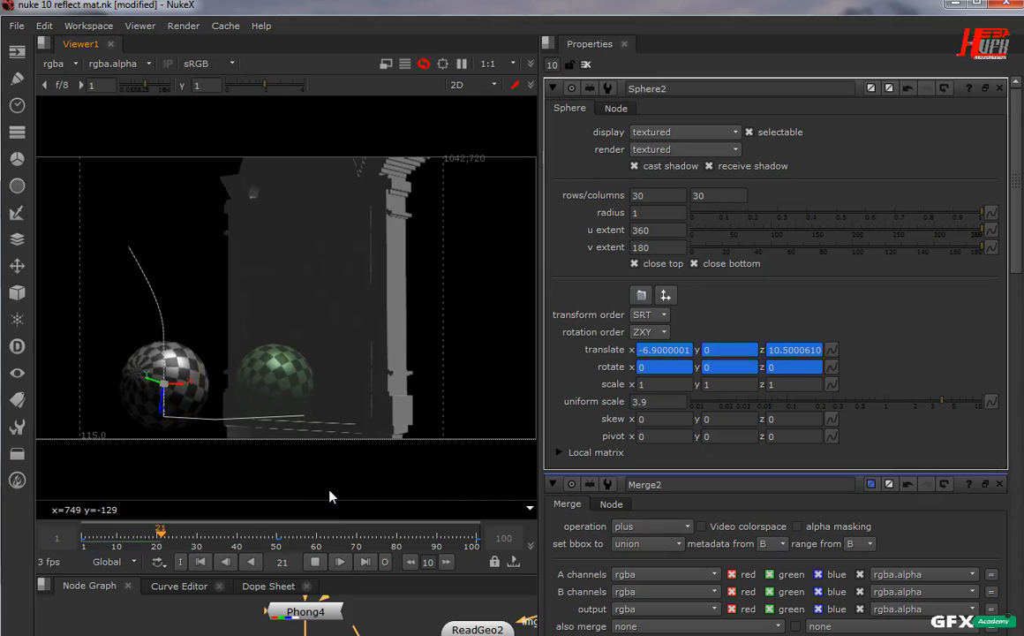
click(585, 64)
drag(540, 107, 717, 108)
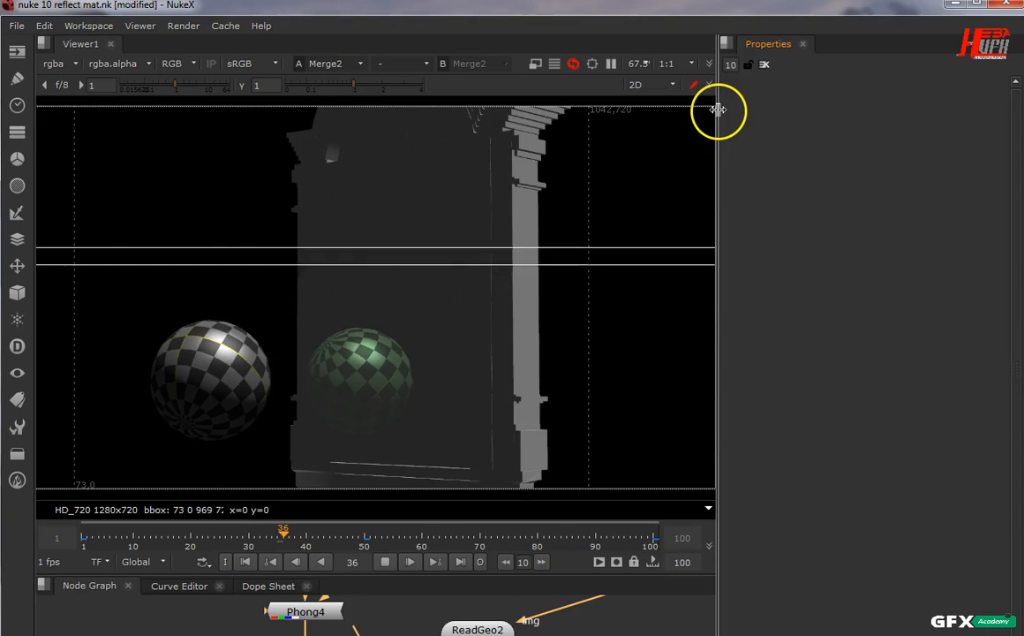